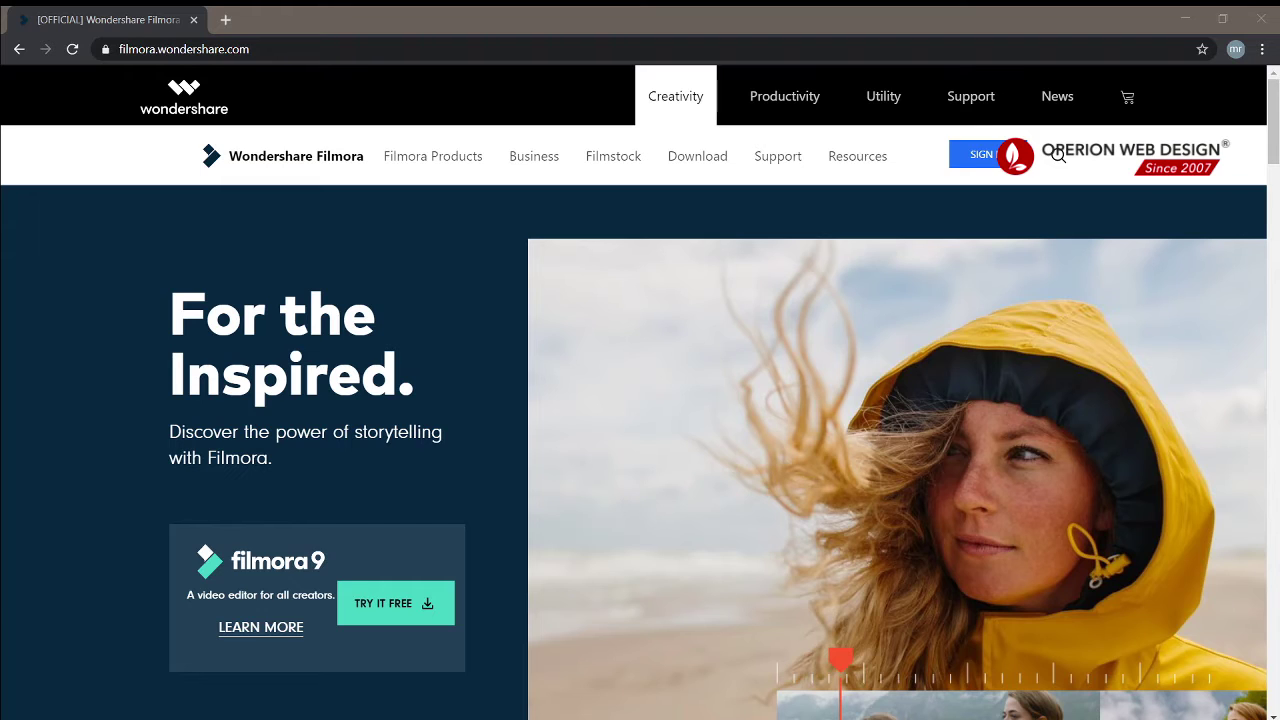
- Request the free Filmora9 trial download from the filmora.wondershare.com home page
click(288, 49)
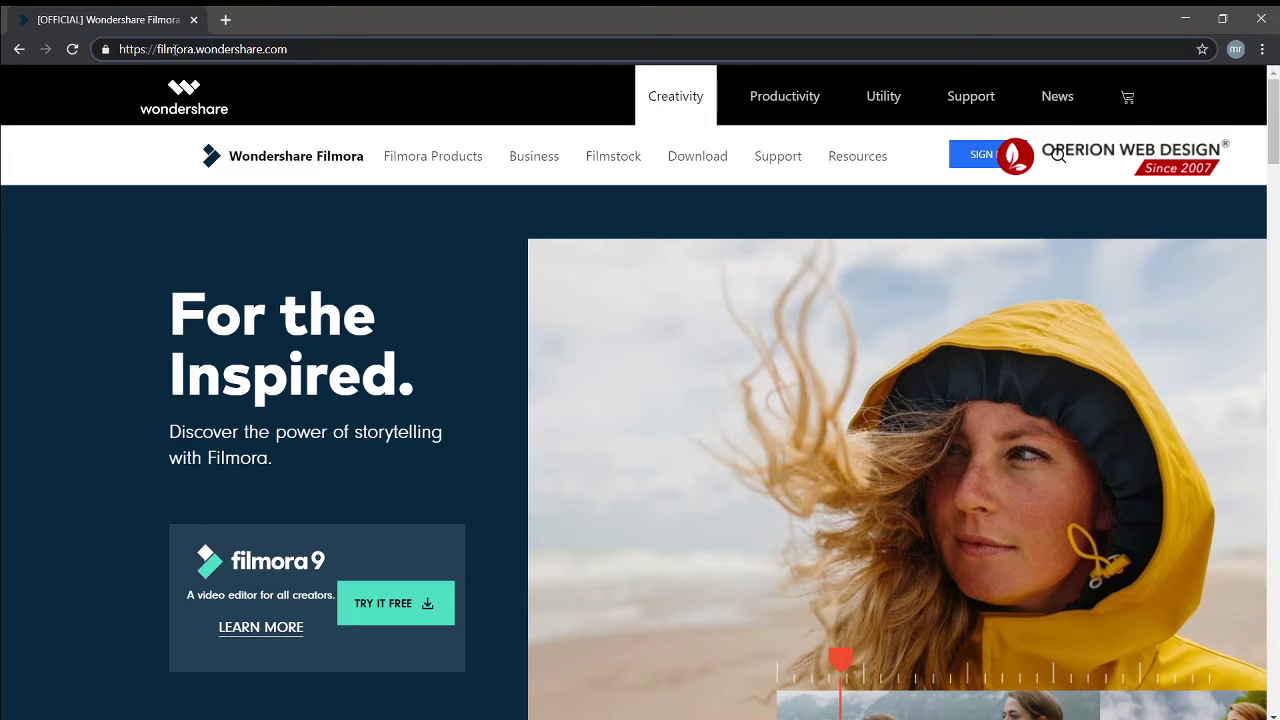
drag(318, 49, 278, 52)
click(305, 50)
click(403, 608)
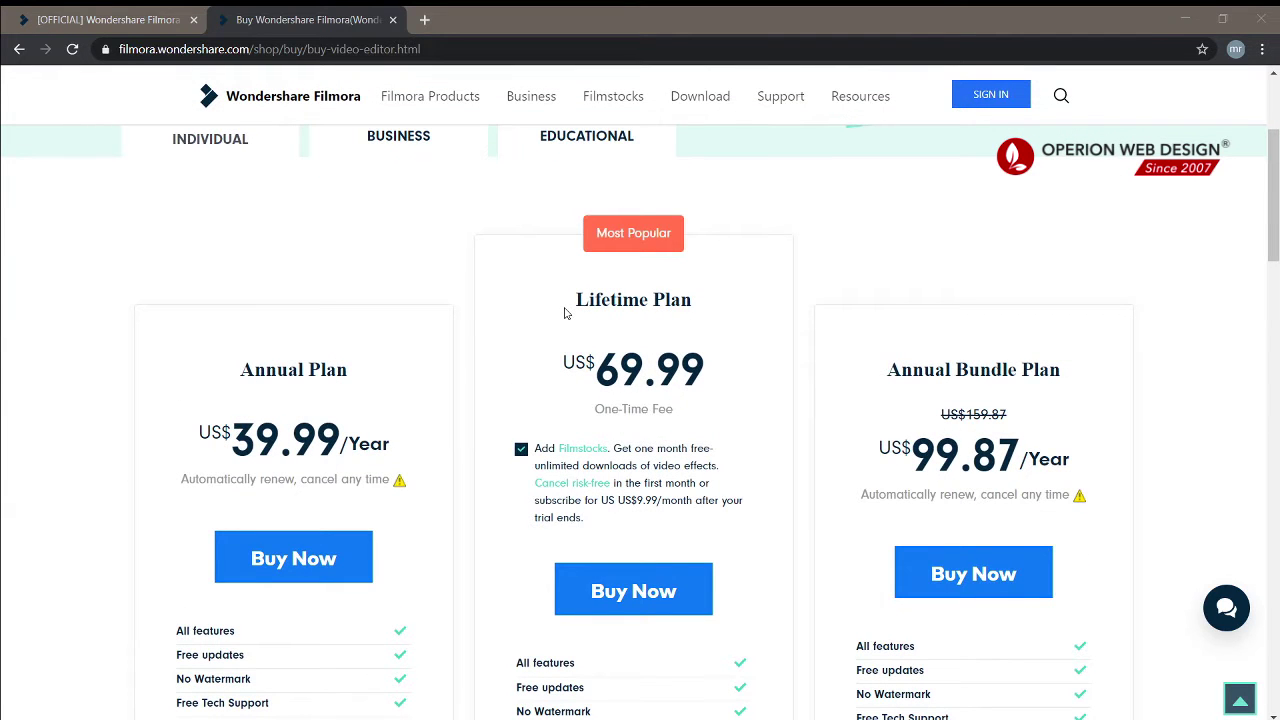
- Compare the prices and payment terms of the Annual Plan and the Lifetime Plan on the purchase page
scroll(430, 368, down, 1)
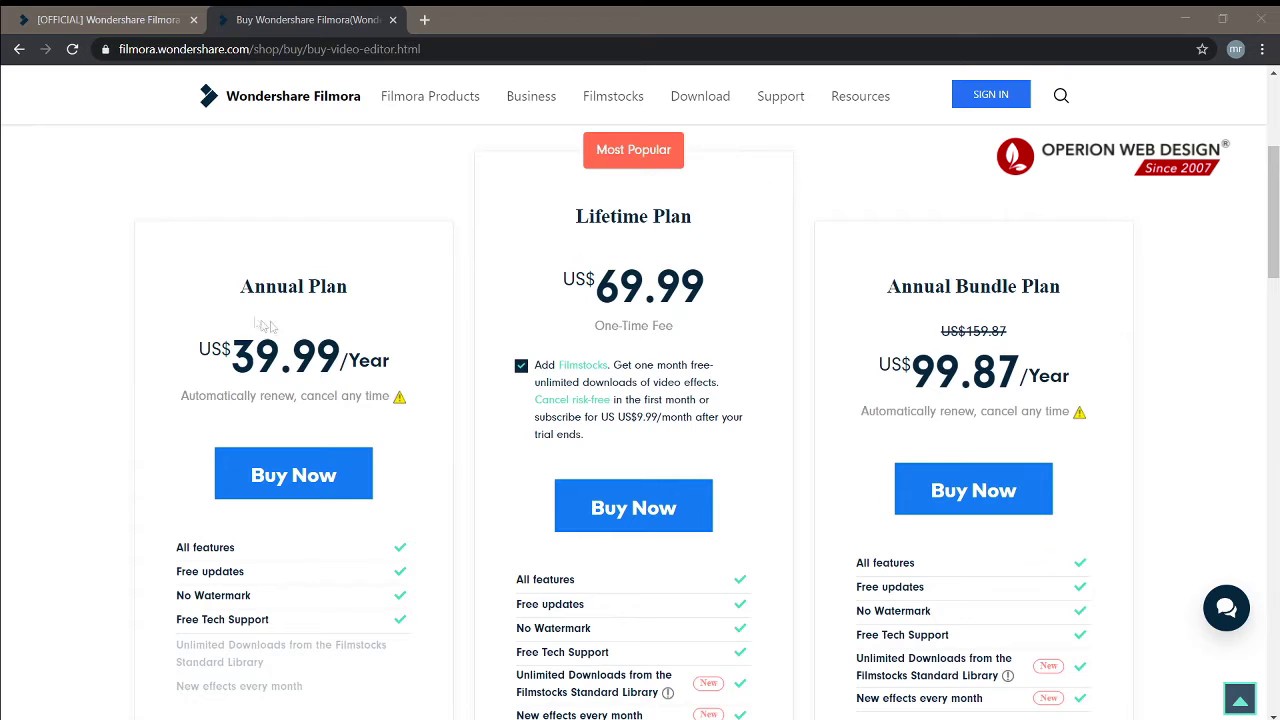
drag(240, 287, 345, 287)
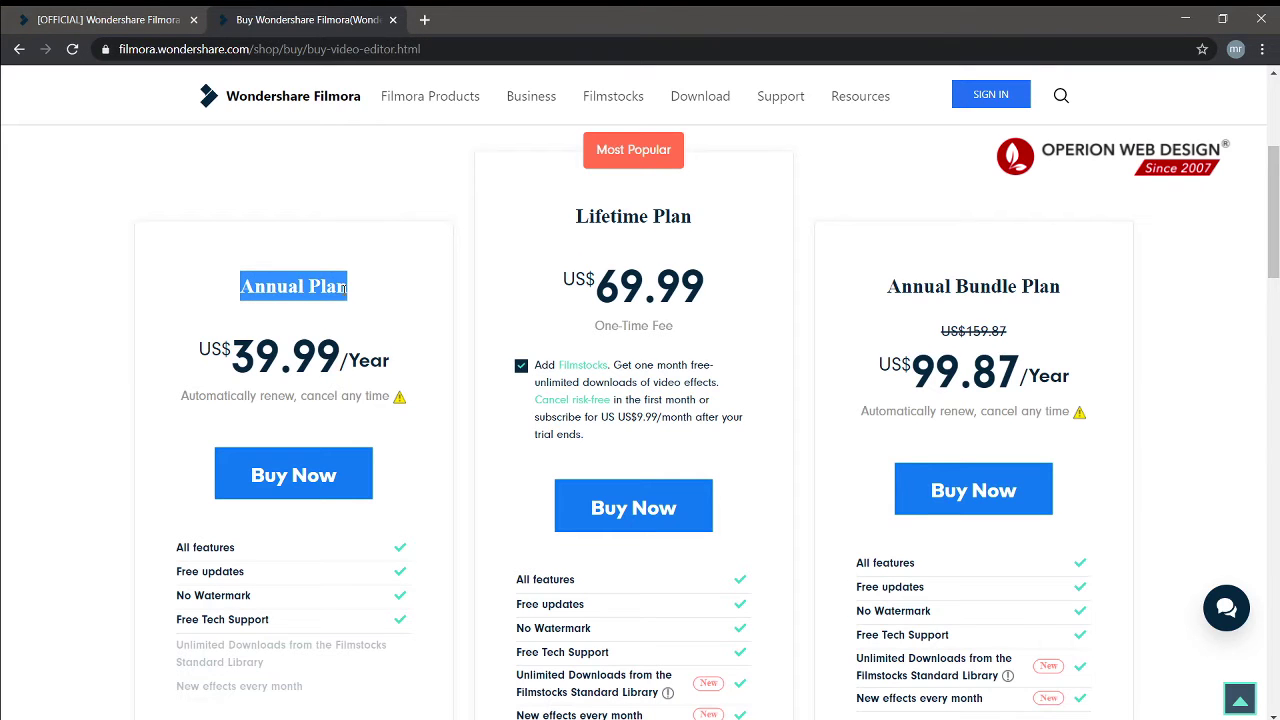
click(262, 360)
drag(234, 356, 400, 362)
click(335, 359)
click(400, 362)
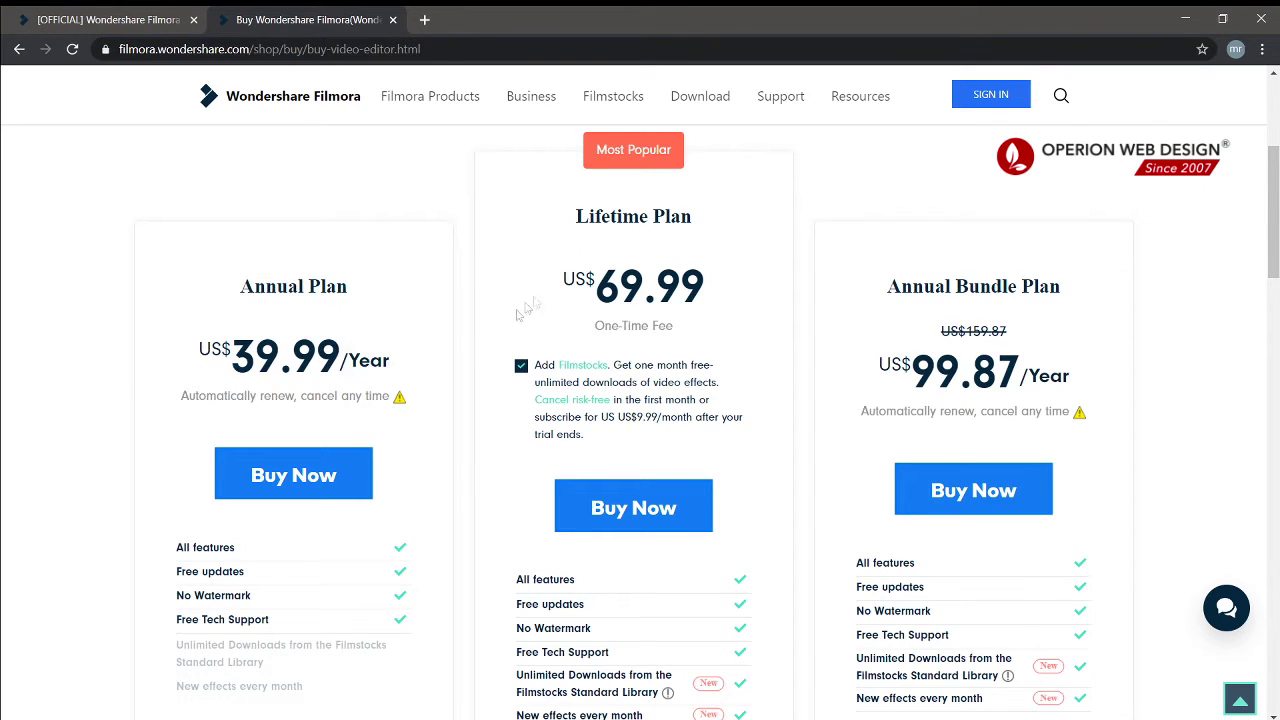
scroll(587, 240, up, 1)
drag(578, 298, 692, 301)
click(678, 343)
drag(598, 382, 706, 378)
click(630, 415)
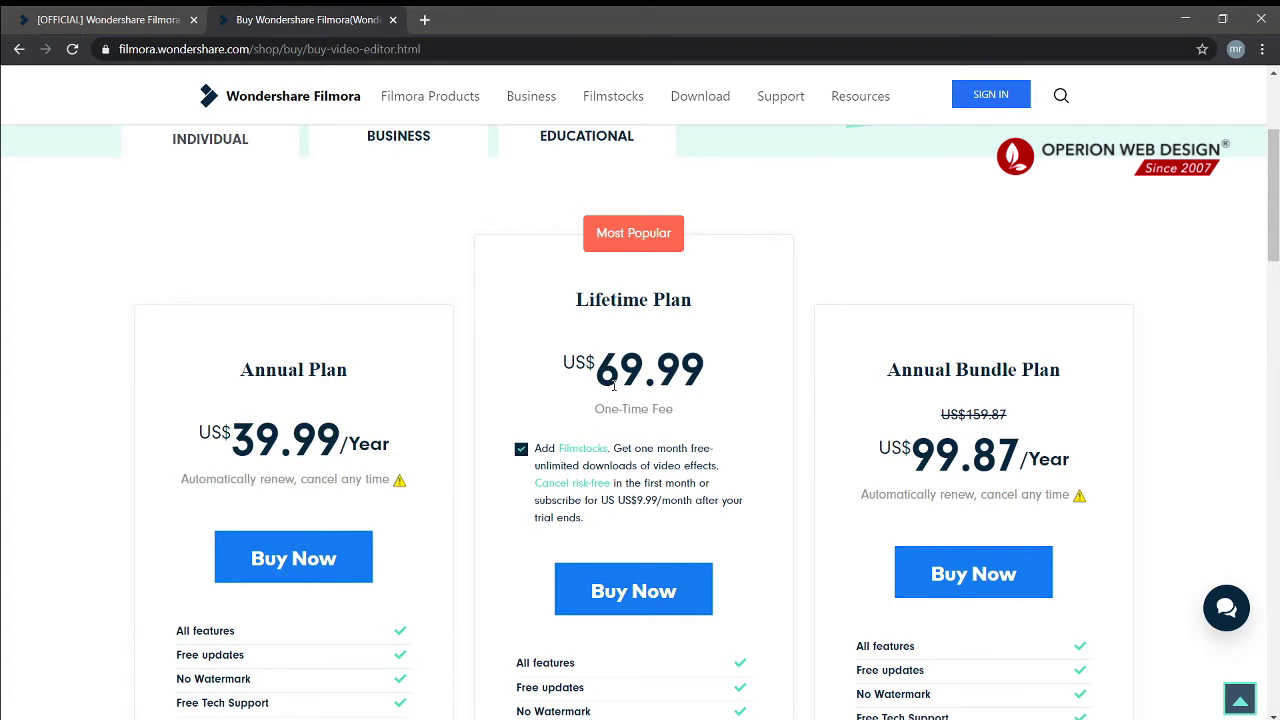
- Review the features included in the Lifetime Plan, including the Filmstocks downloads and monthly new effects
scroll(613, 385, down, 3)
drag(517, 412, 524, 463)
click(530, 468)
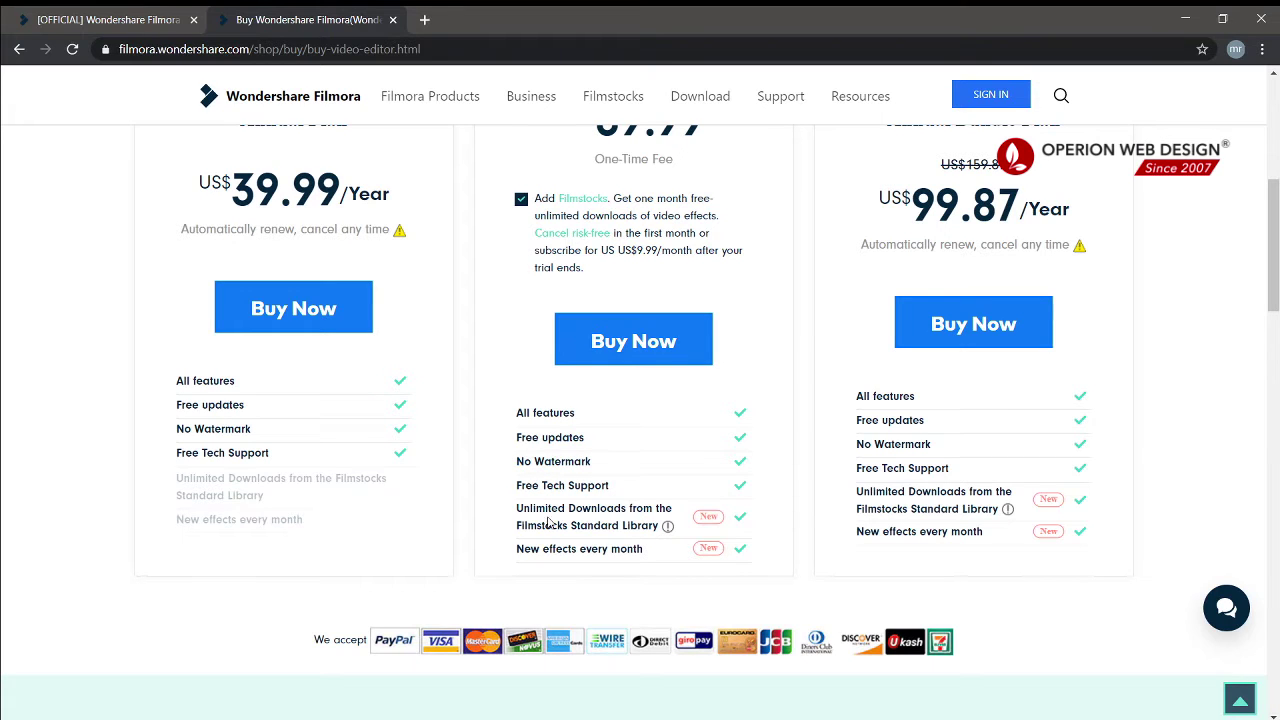
drag(524, 510, 650, 528)
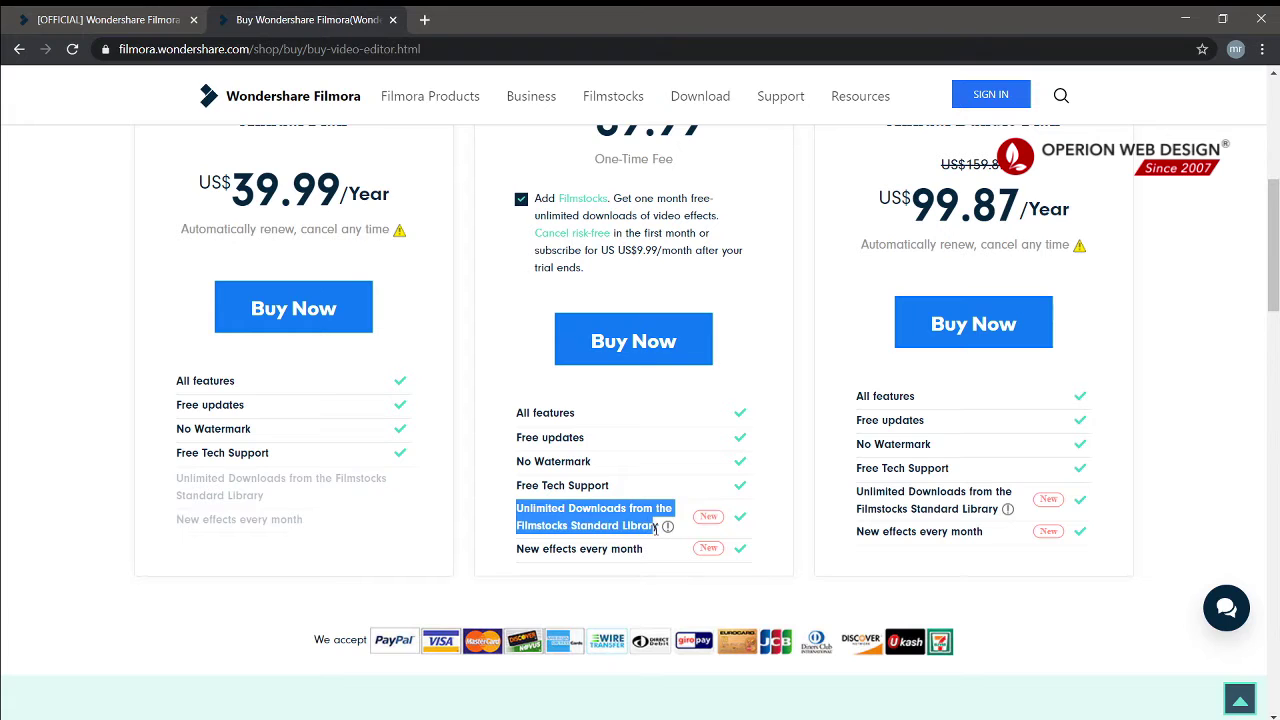
click(656, 528)
drag(527, 549, 630, 556)
click(630, 556)
scroll(646, 494, up, 2)
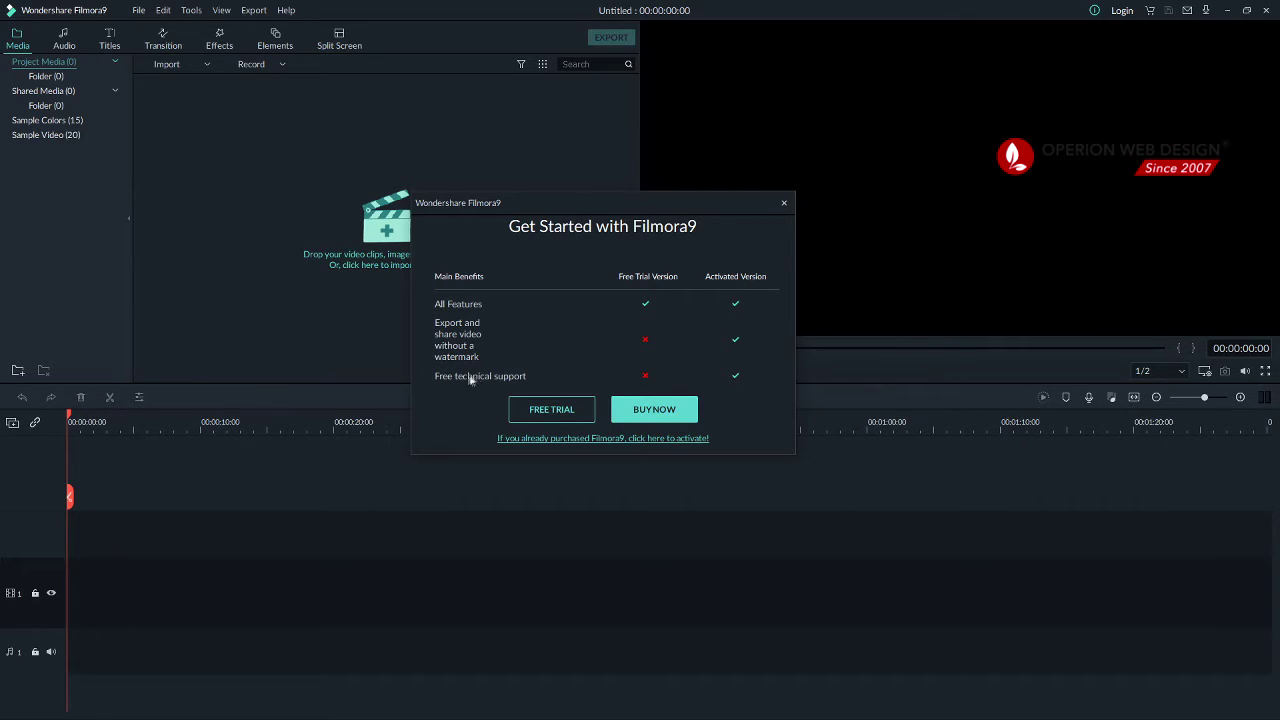
click(577, 405)
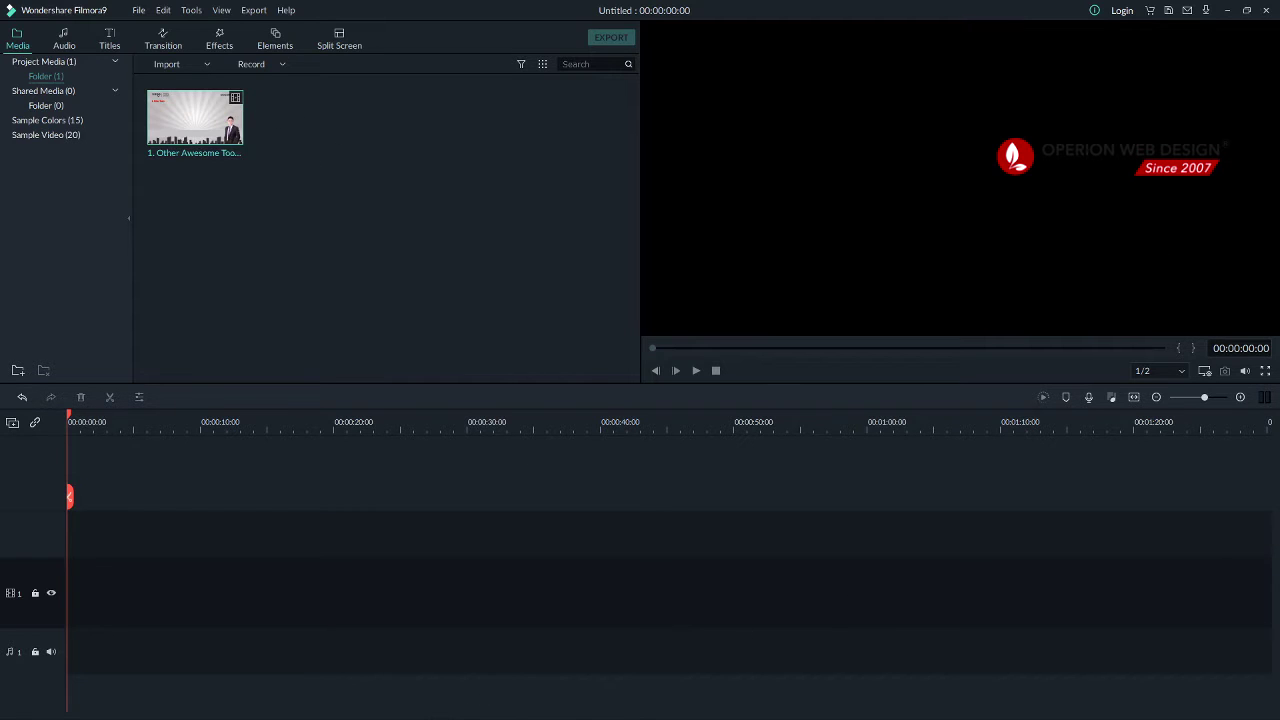
click(207, 64)
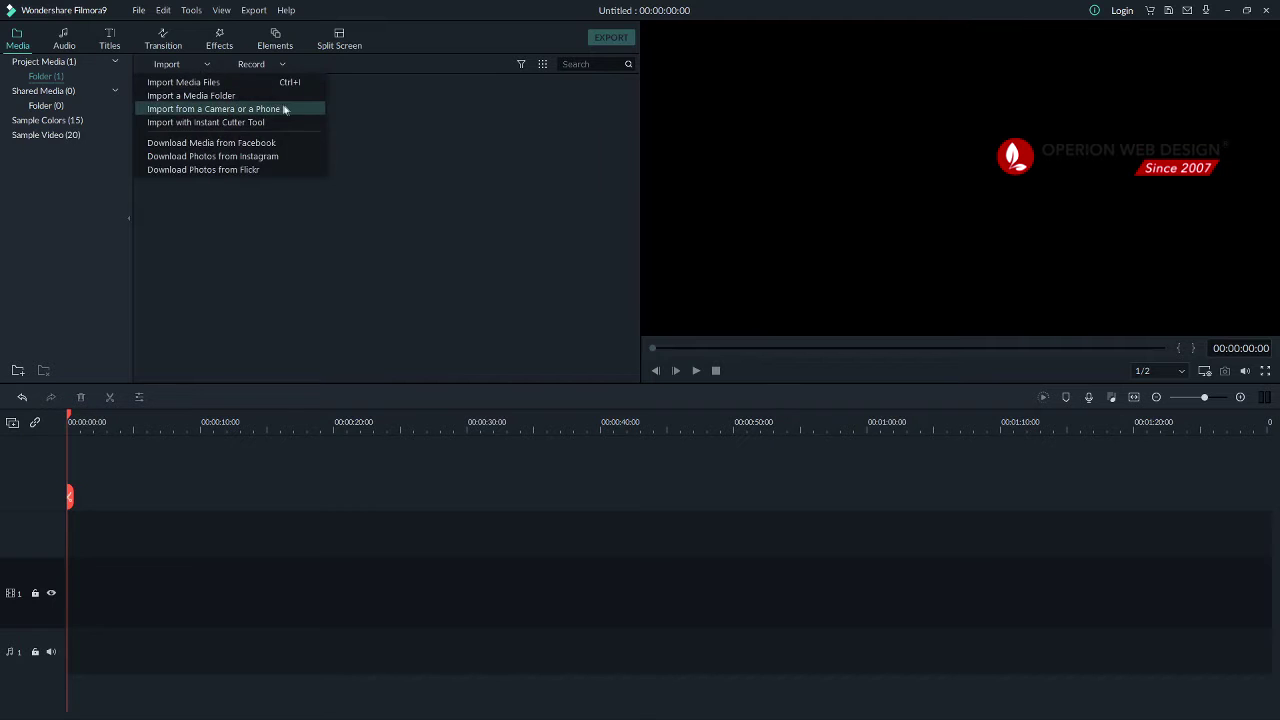
click(192, 63)
click(194, 63)
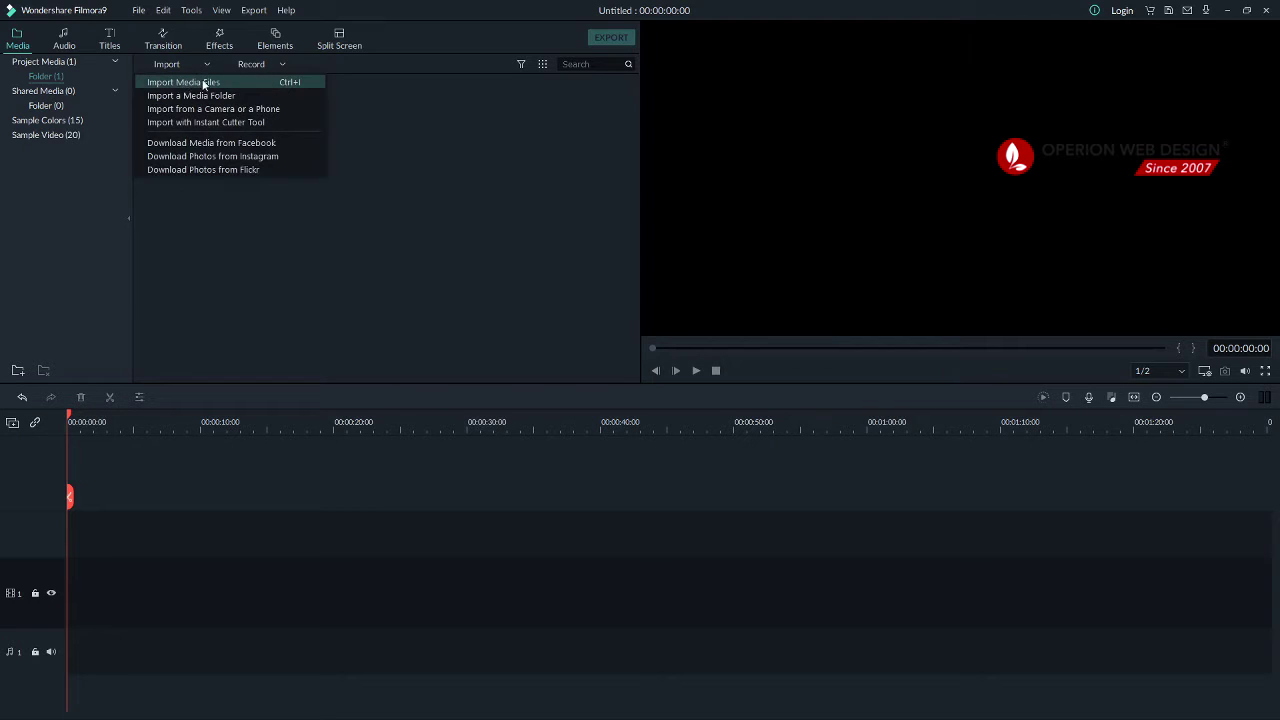
click(200, 84)
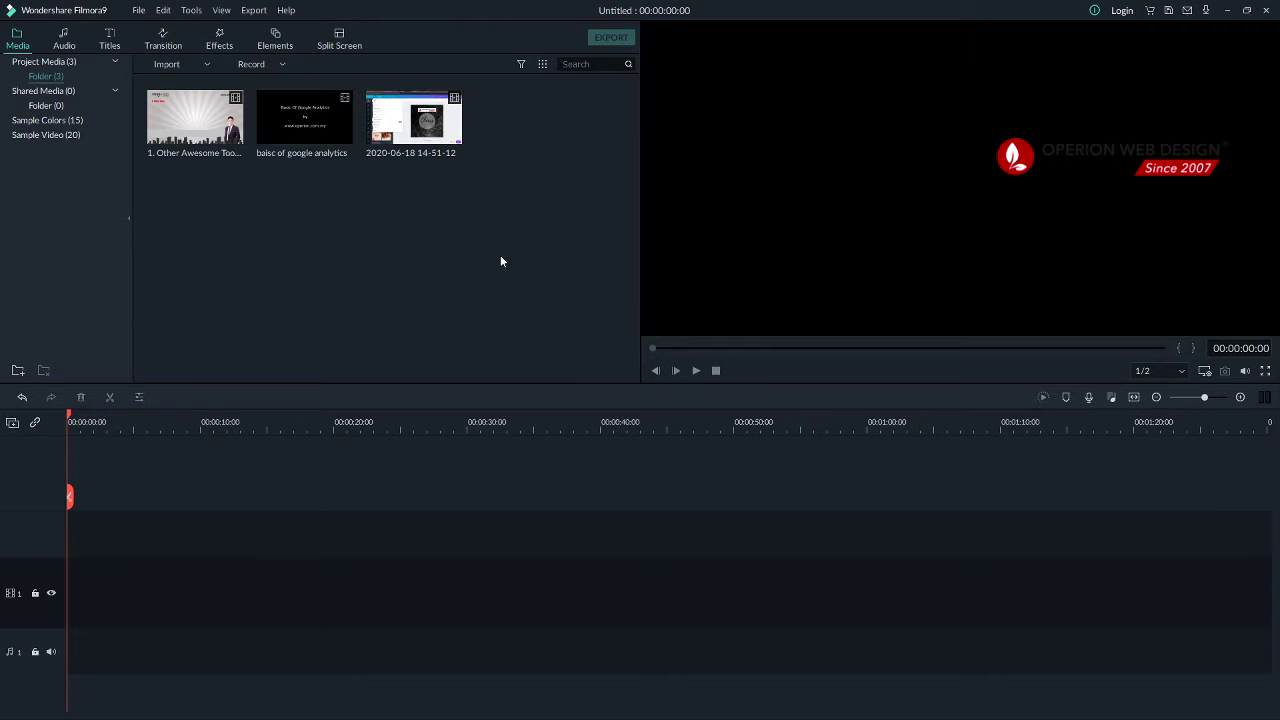
- Save the project in the Projects folder under the name "test Project 1"
click(139, 12)
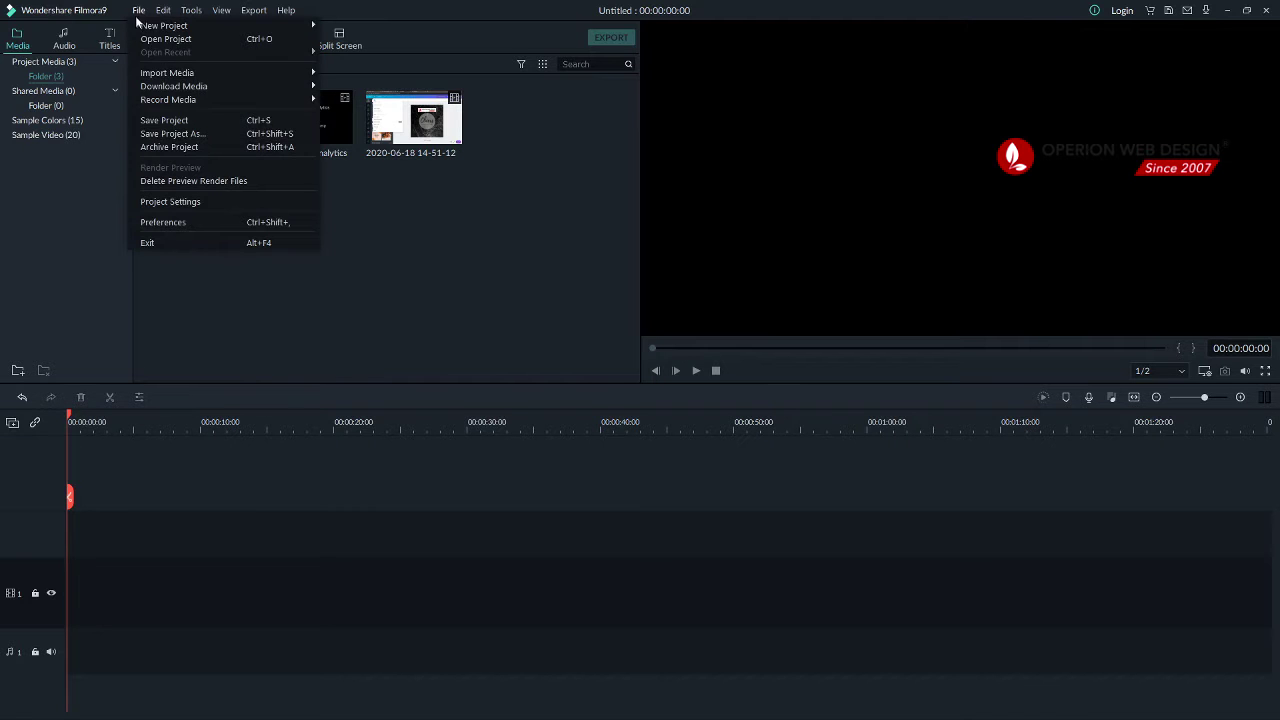
click(183, 121)
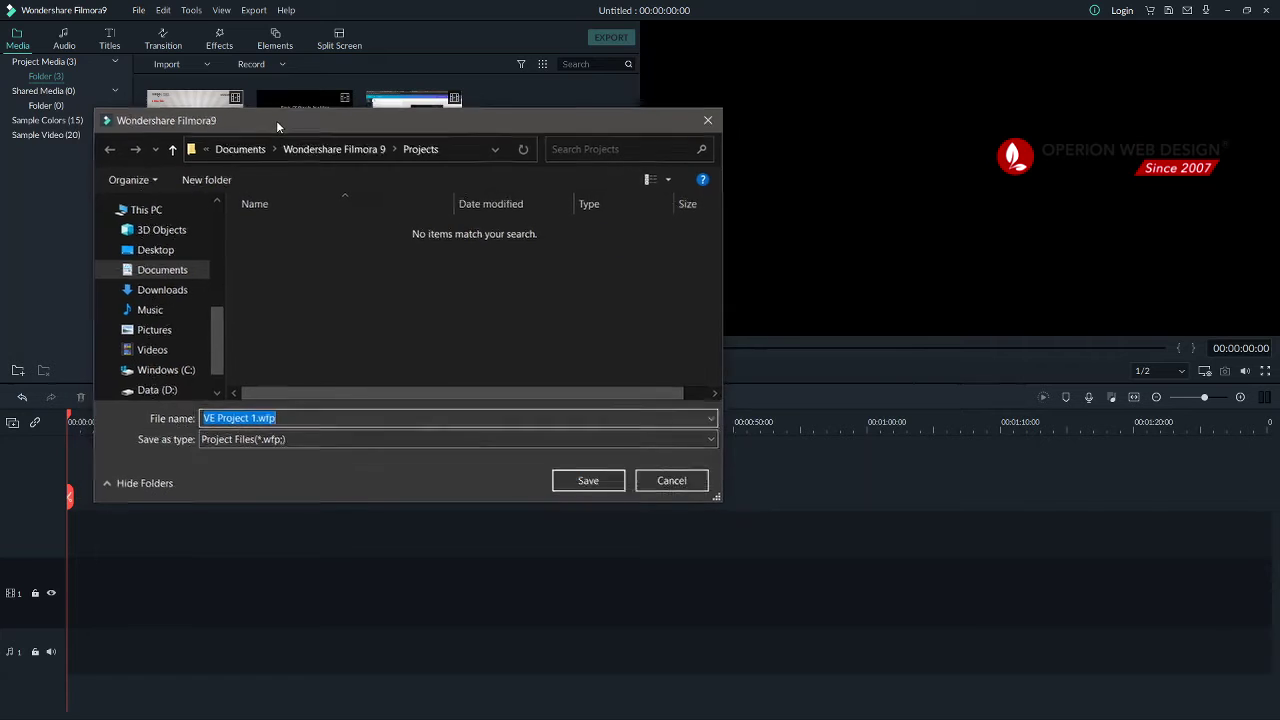
click(326, 418)
drag(276, 418, 204, 418)
click(215, 418)
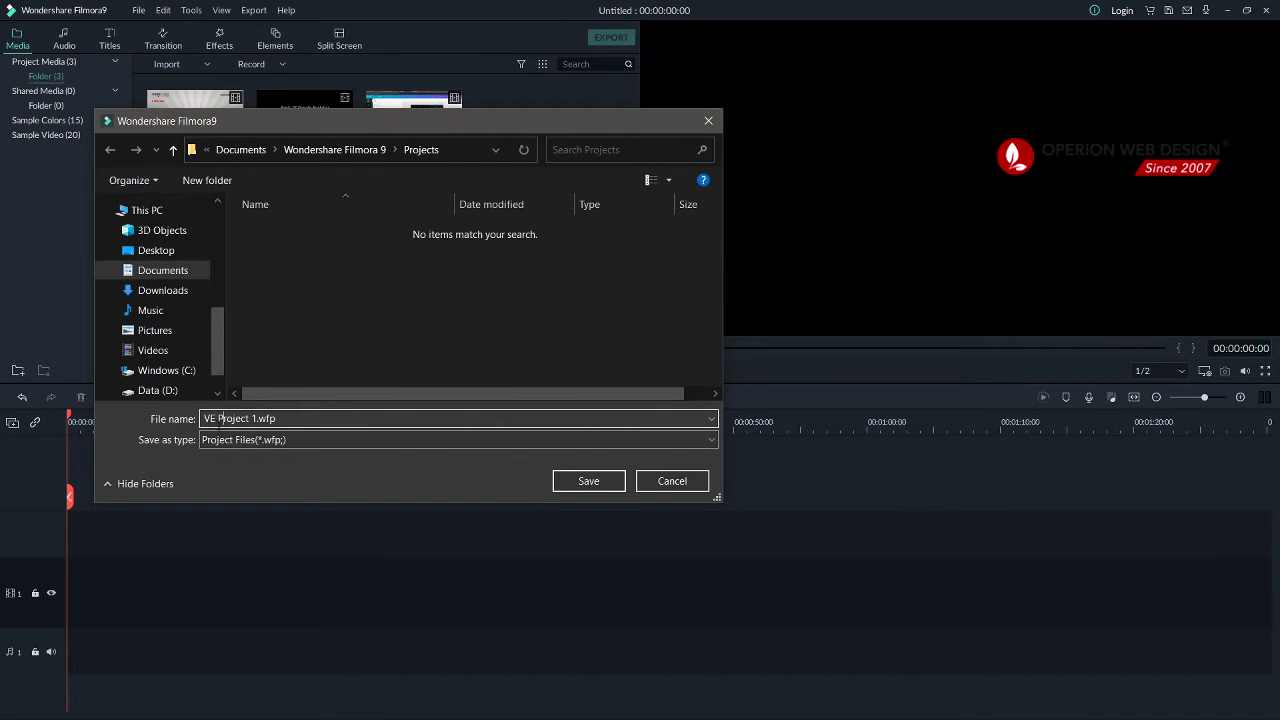
key(BackSpace)
key(BackSpace)
key(BackSpace)
text(test)
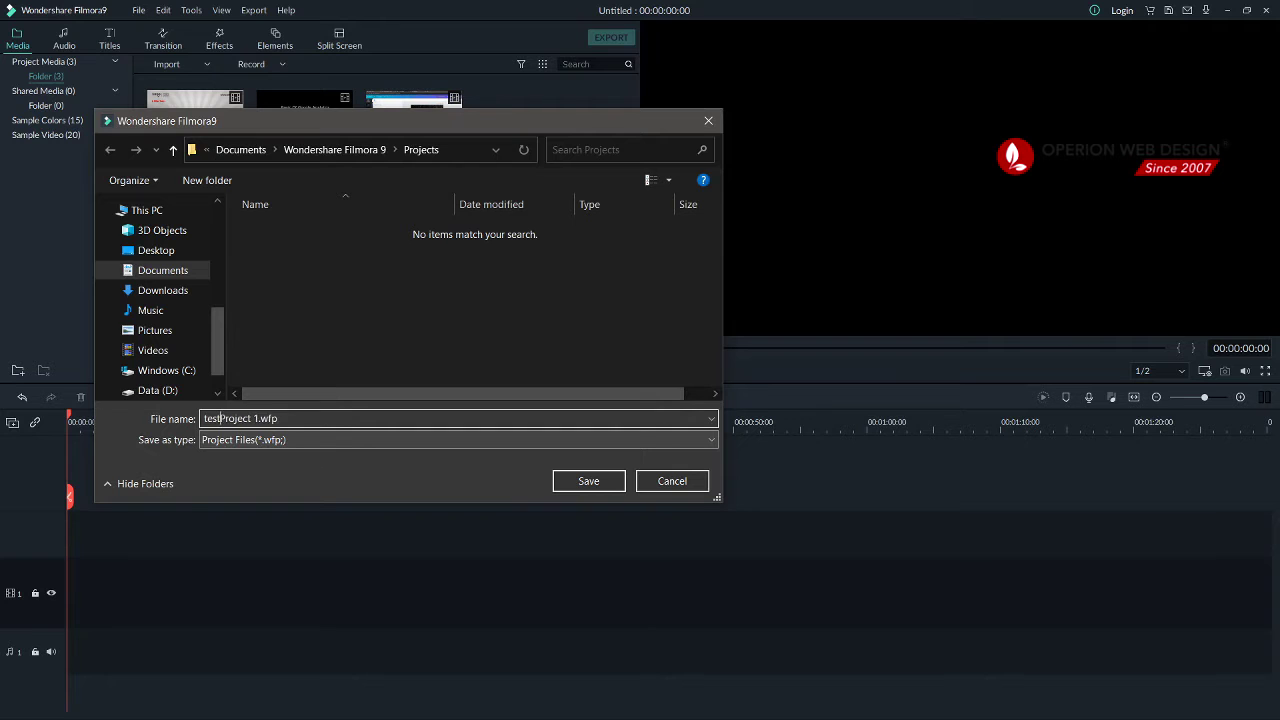
click(588, 481)
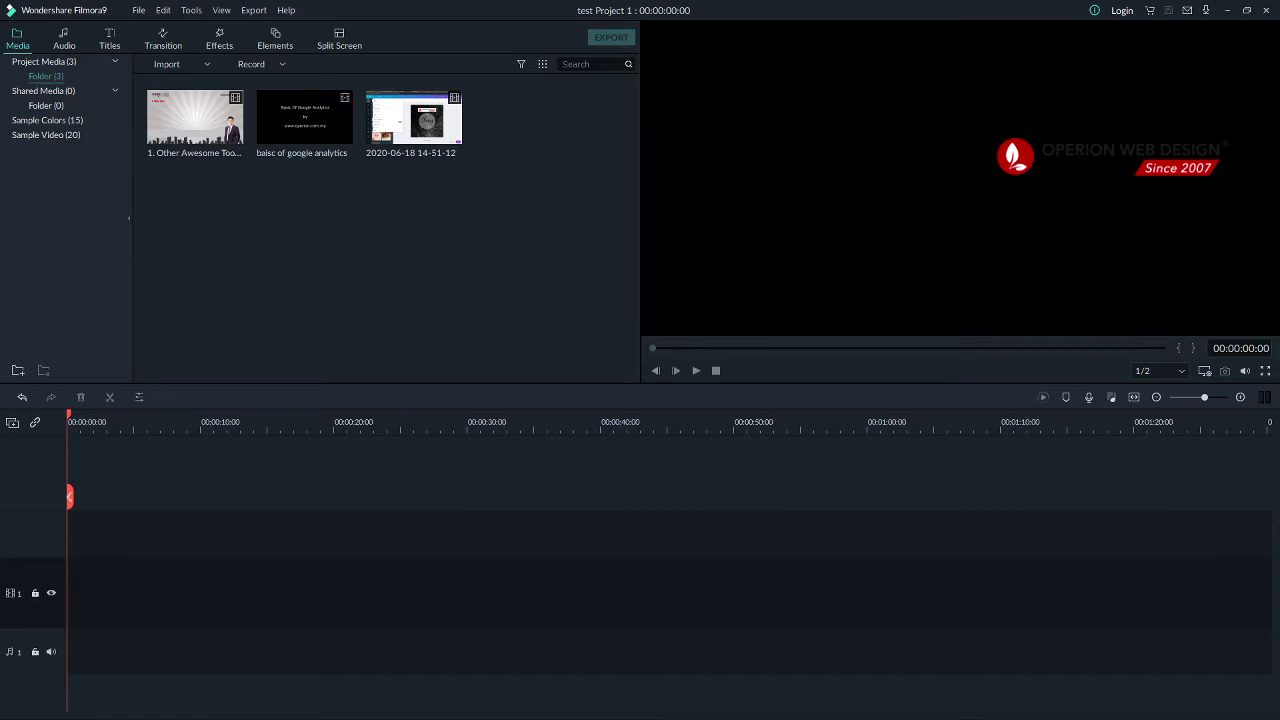
- Try the Middle Thumbnail View and the List View for the imported media
click(542, 64)
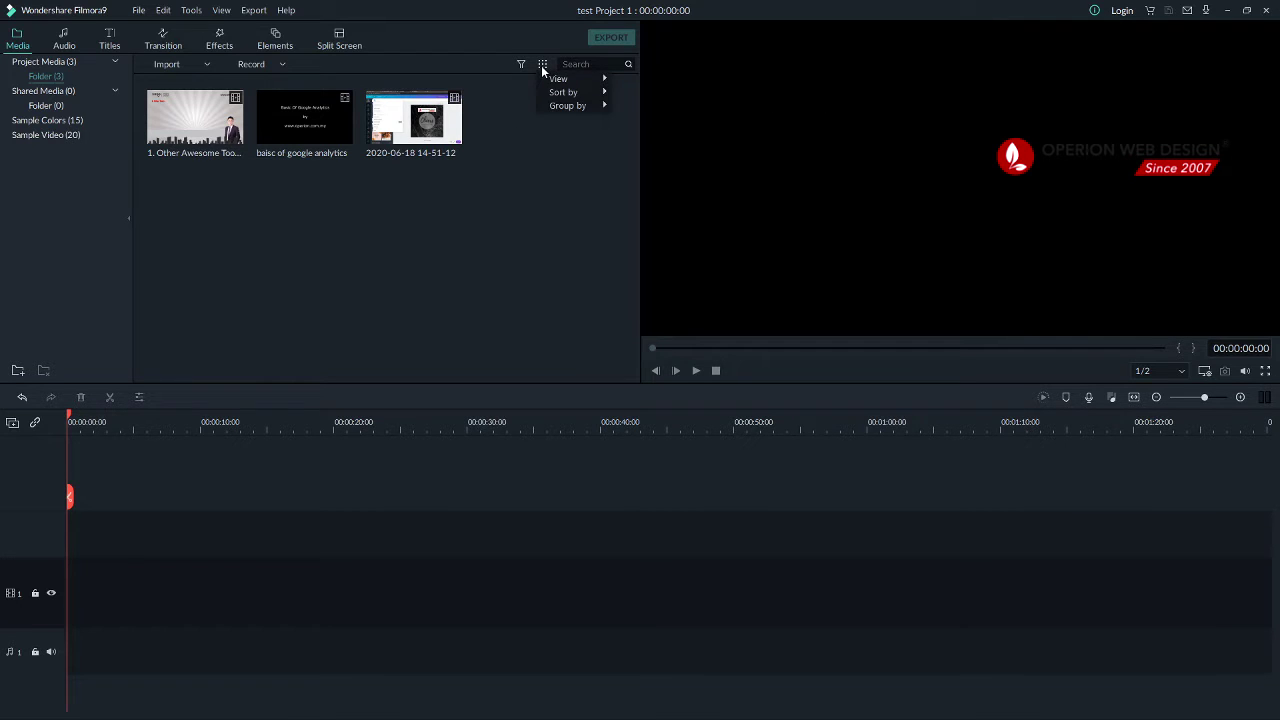
mouse_move(548, 79)
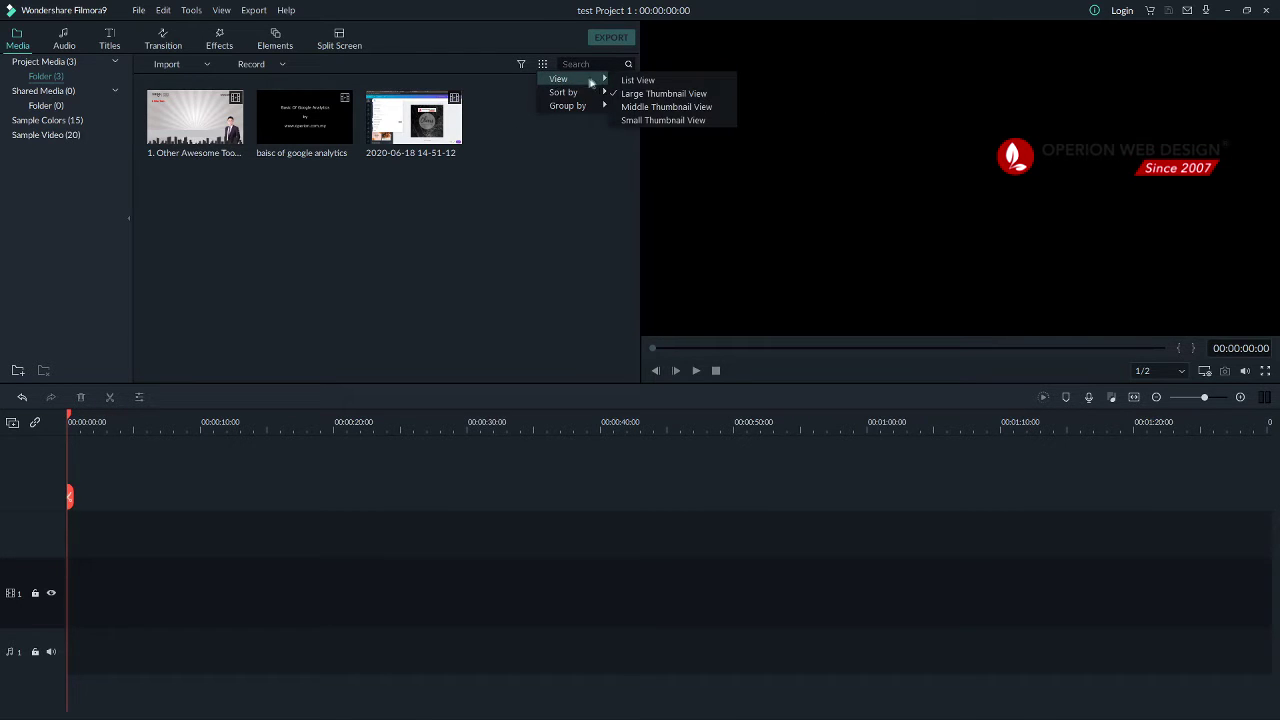
click(642, 106)
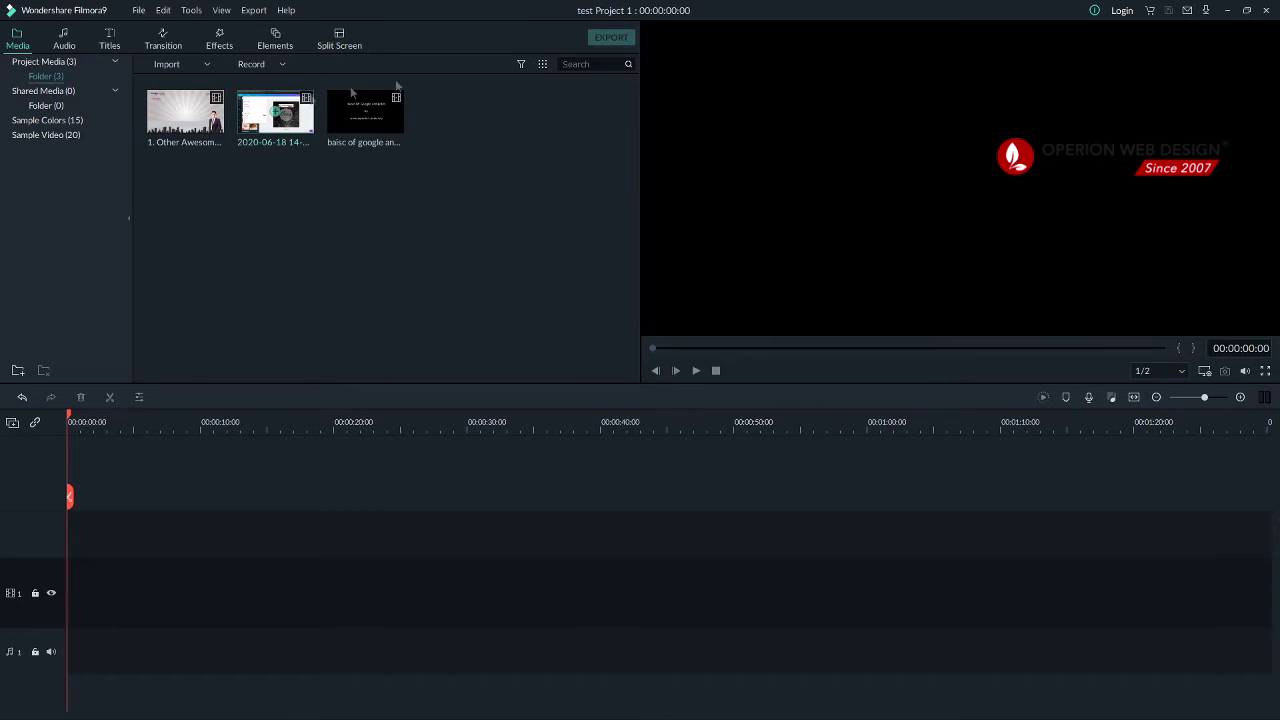
click(543, 64)
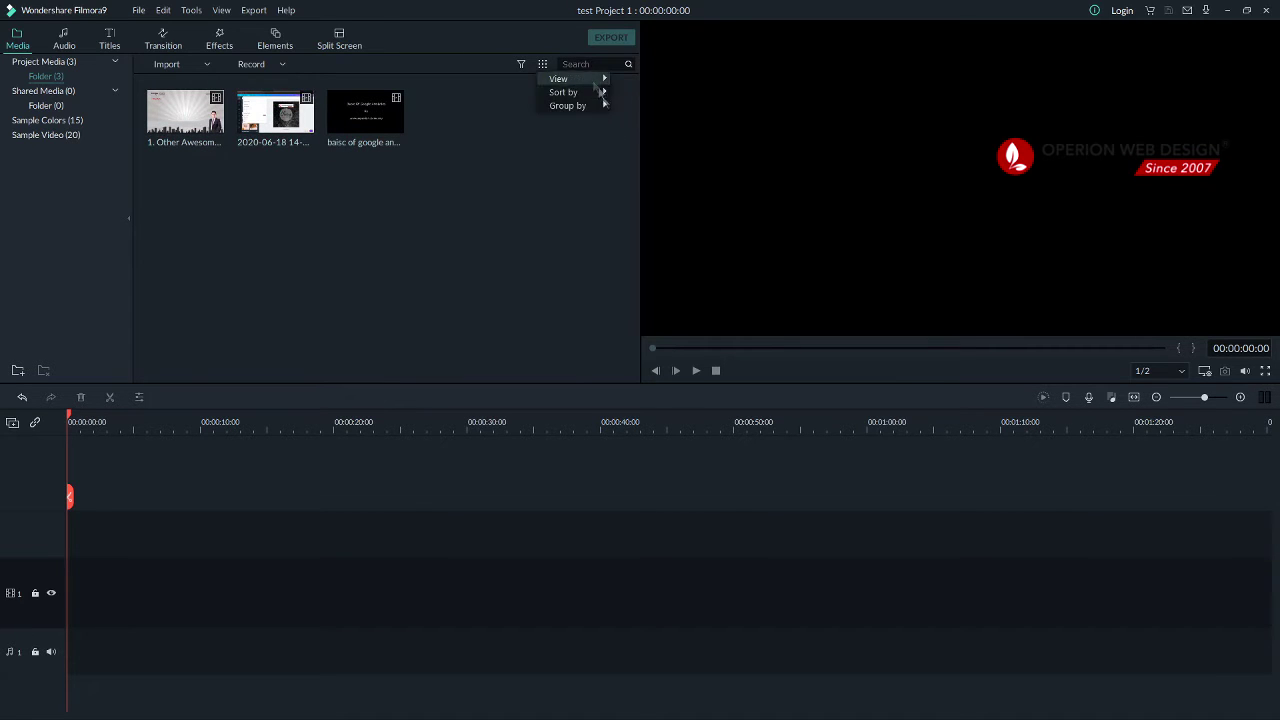
mouse_move(591, 92)
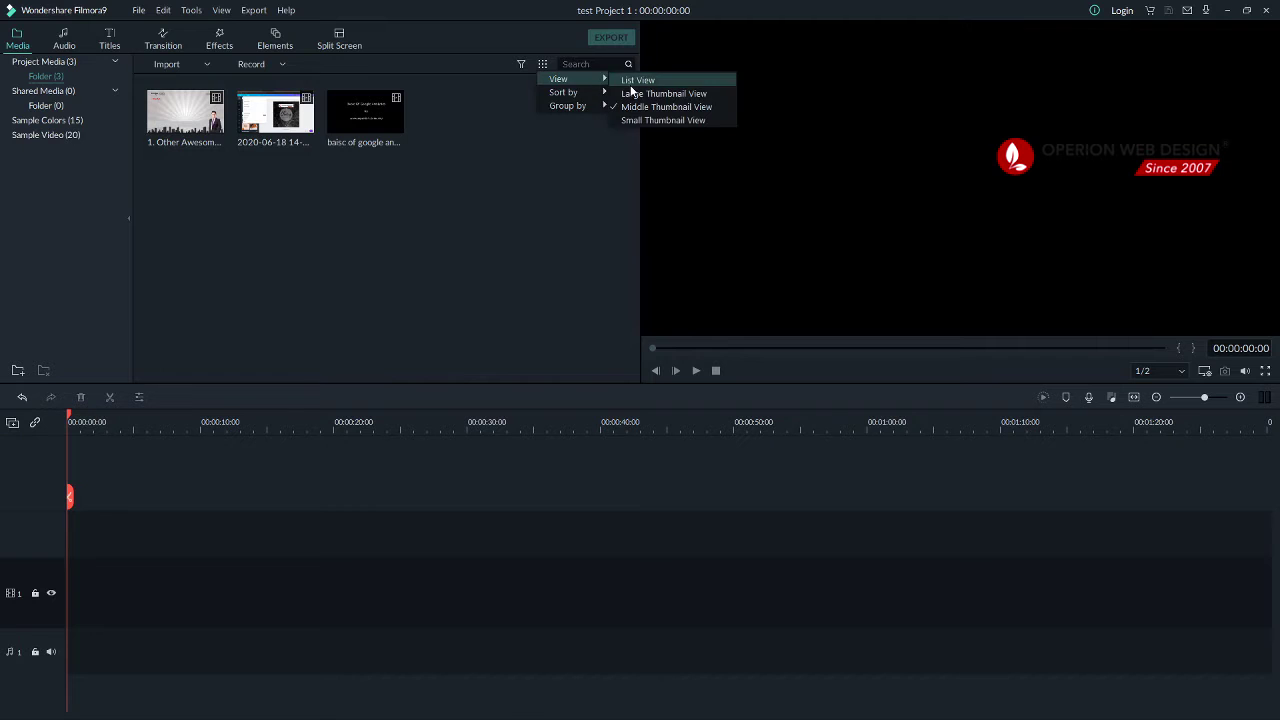
click(630, 79)
click(543, 64)
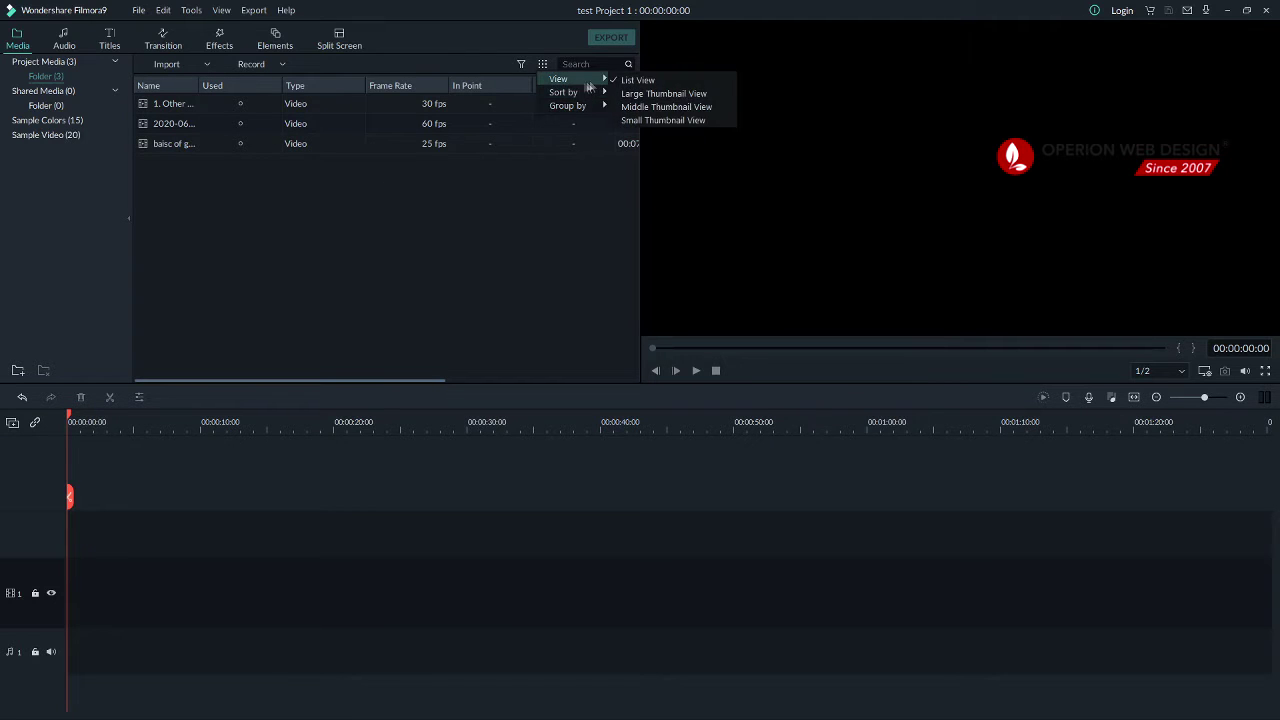
click(434, 248)
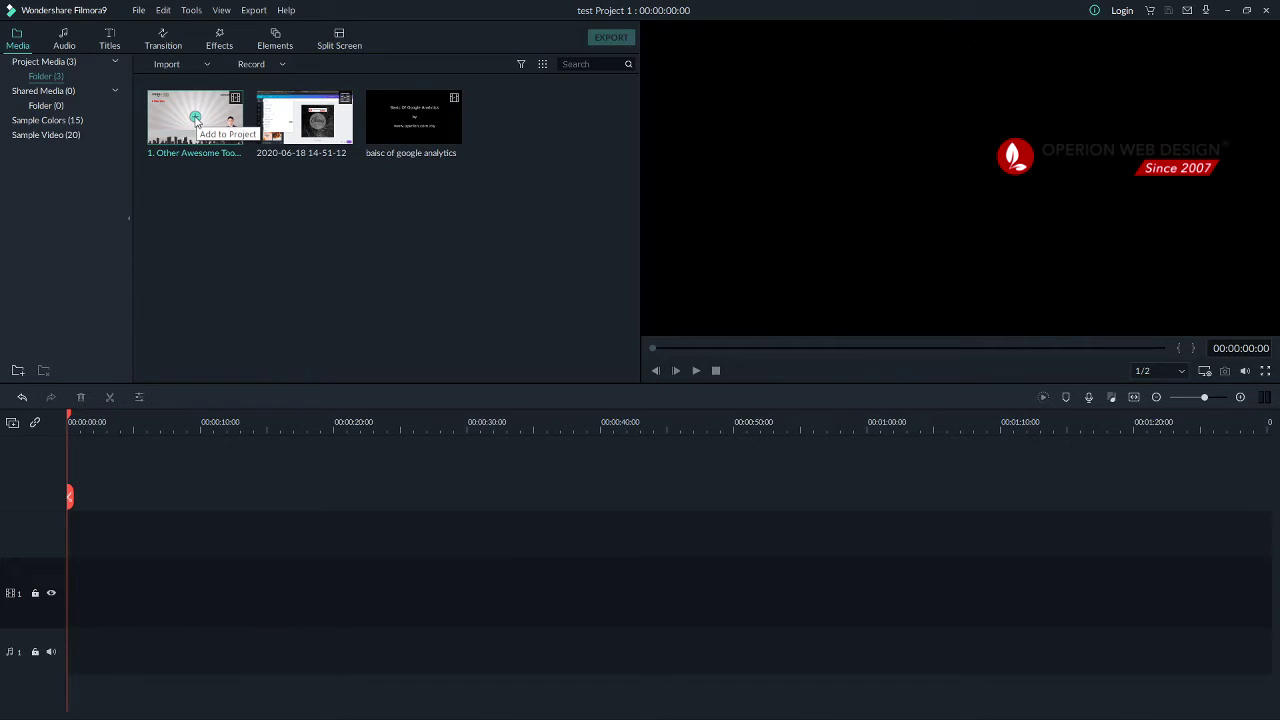
- Add the "1. Other Awesome Tools" video to the timeline, matching the project settings to the media at 1920 x 1080 30fps
click(195, 118)
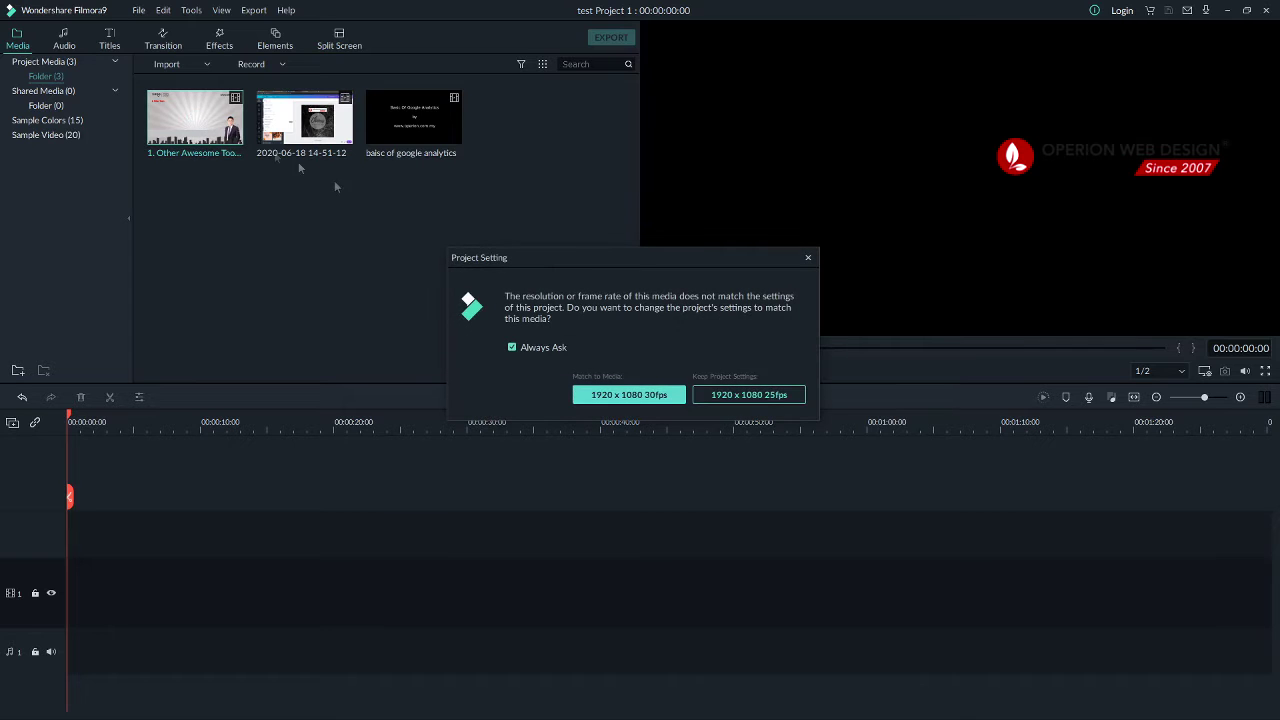
drag(548, 259, 444, 248)
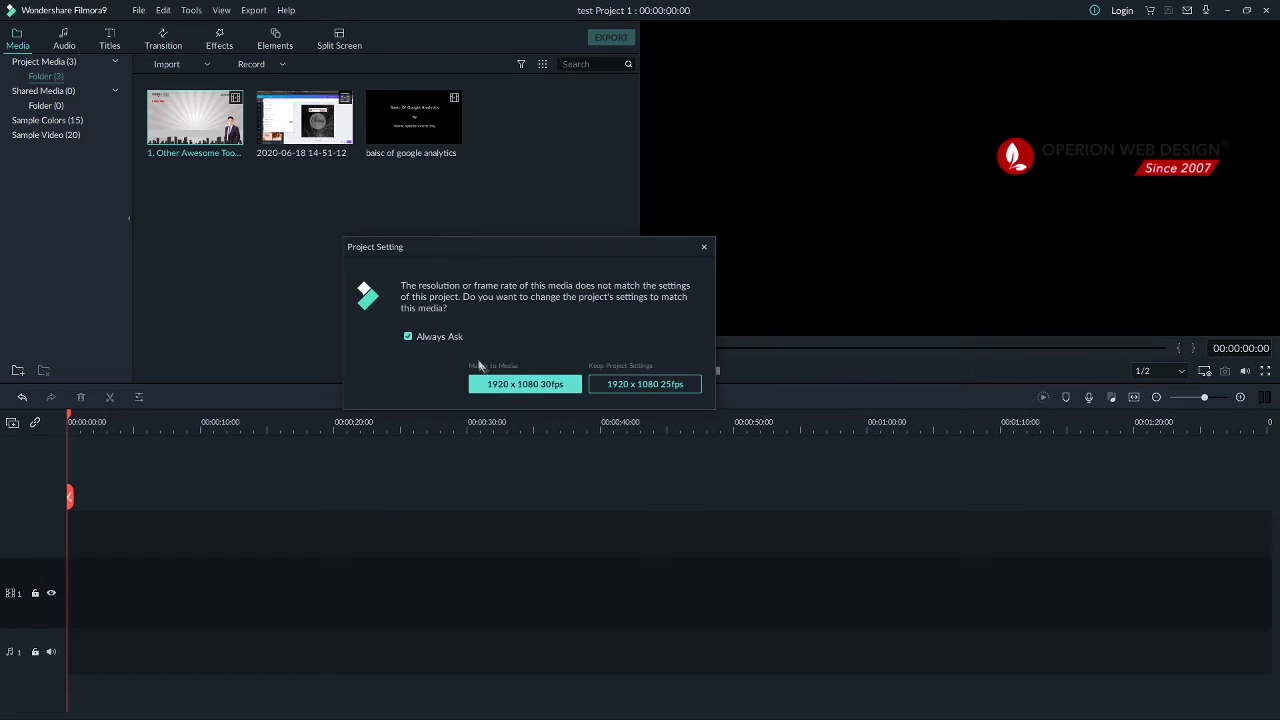
click(521, 385)
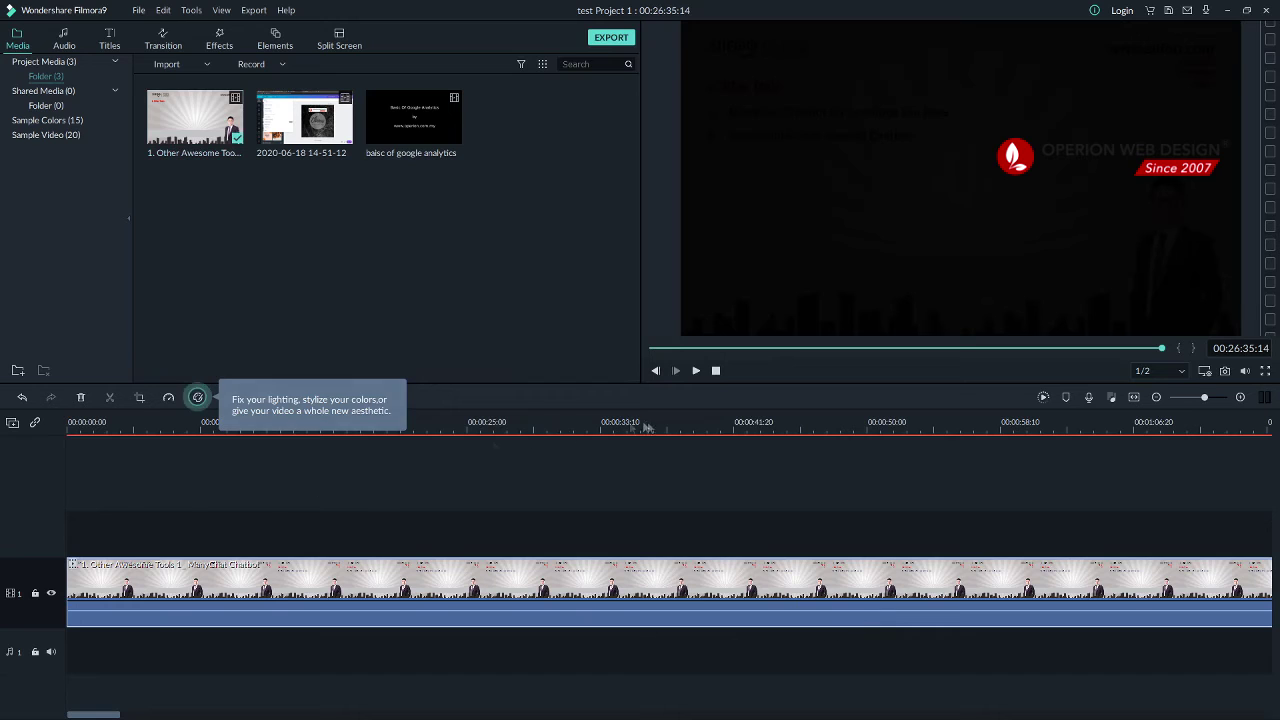
click(304, 118)
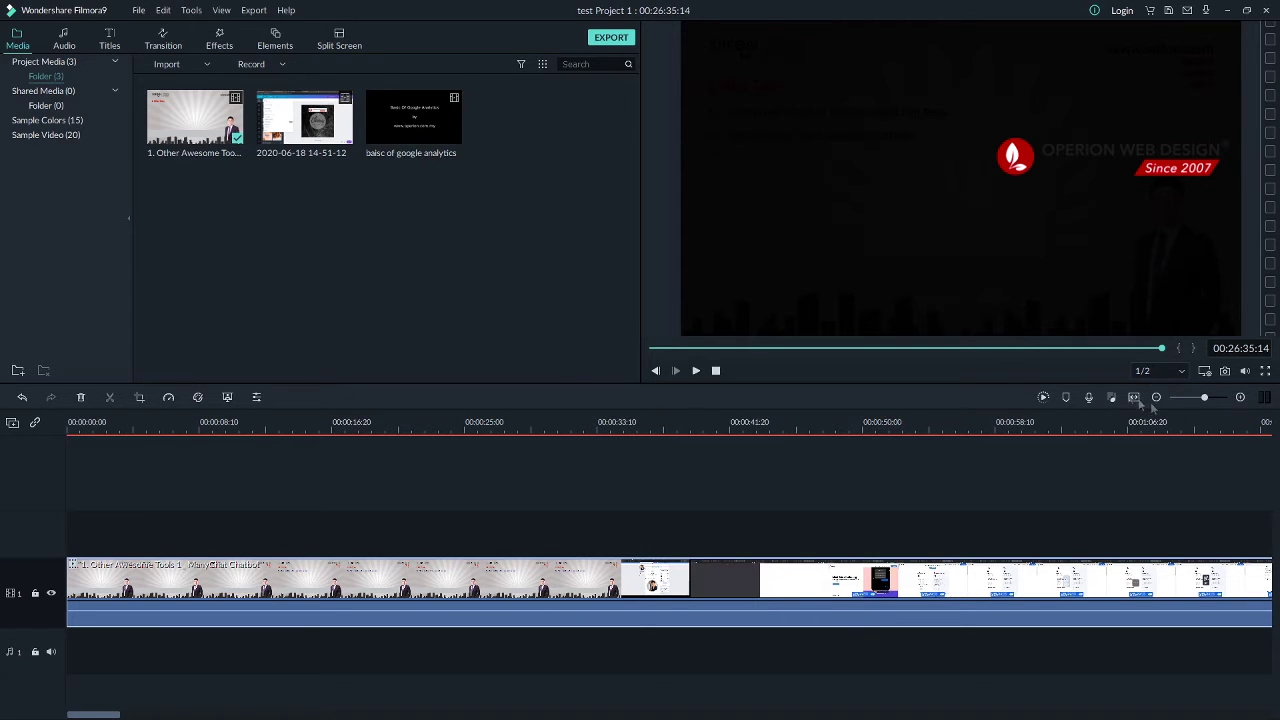
mouse_move(1206, 400)
mouse_down()
mouse_move(1182, 401)
mouse_move(1213, 398)
mouse_move(1198, 398)
mouse_up()
drag(1205, 400, 1182, 400)
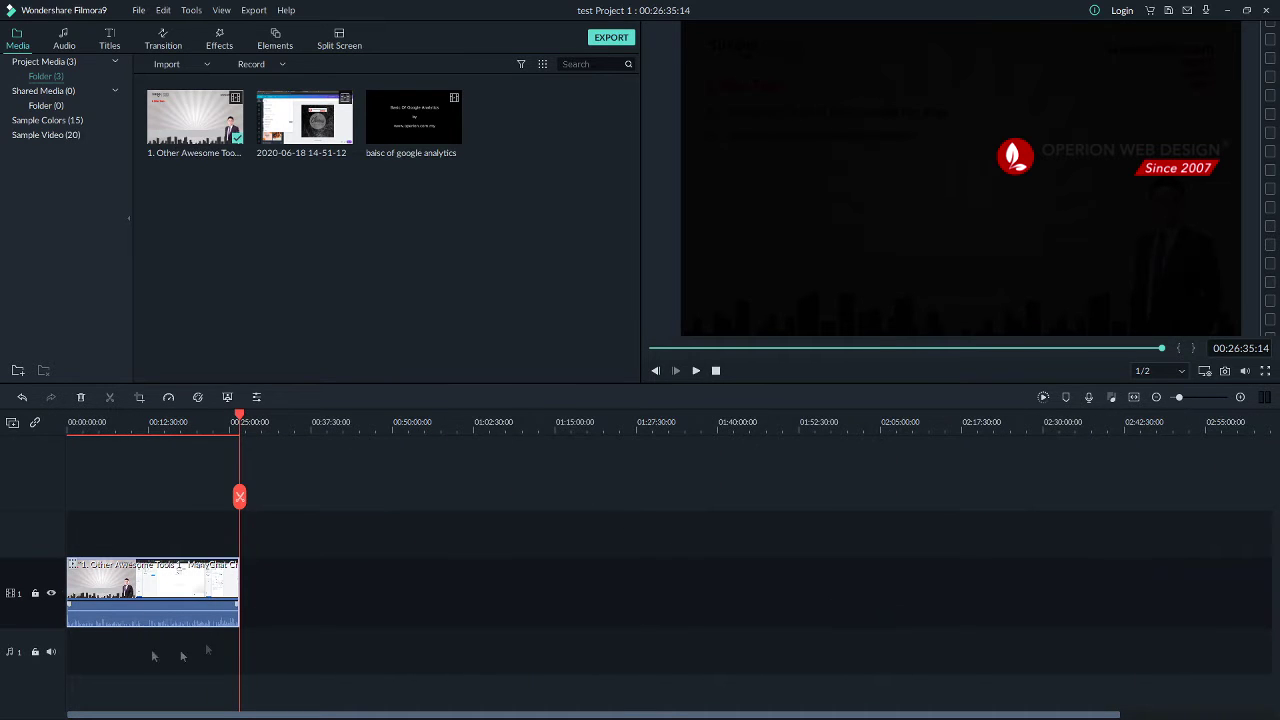
- Delete the video clip from the timeline and preview the "1. Other Awesome Tools" video from the project media
right_click(149, 594)
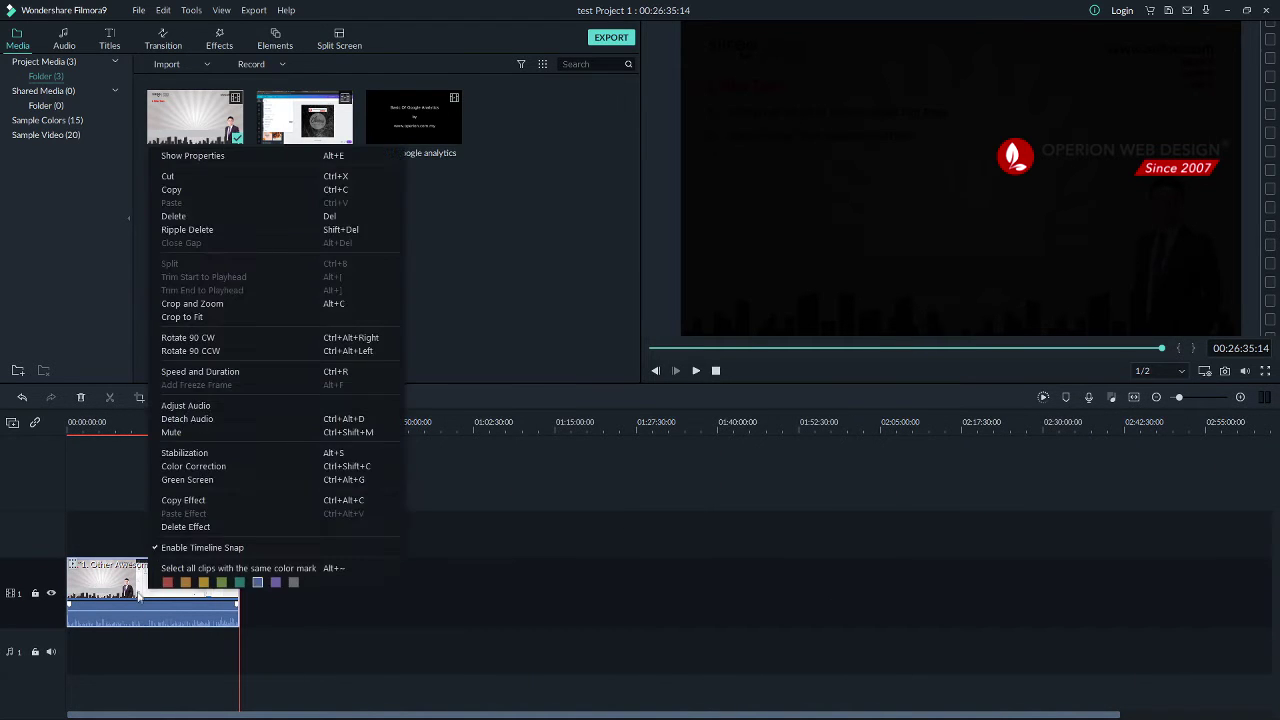
click(208, 218)
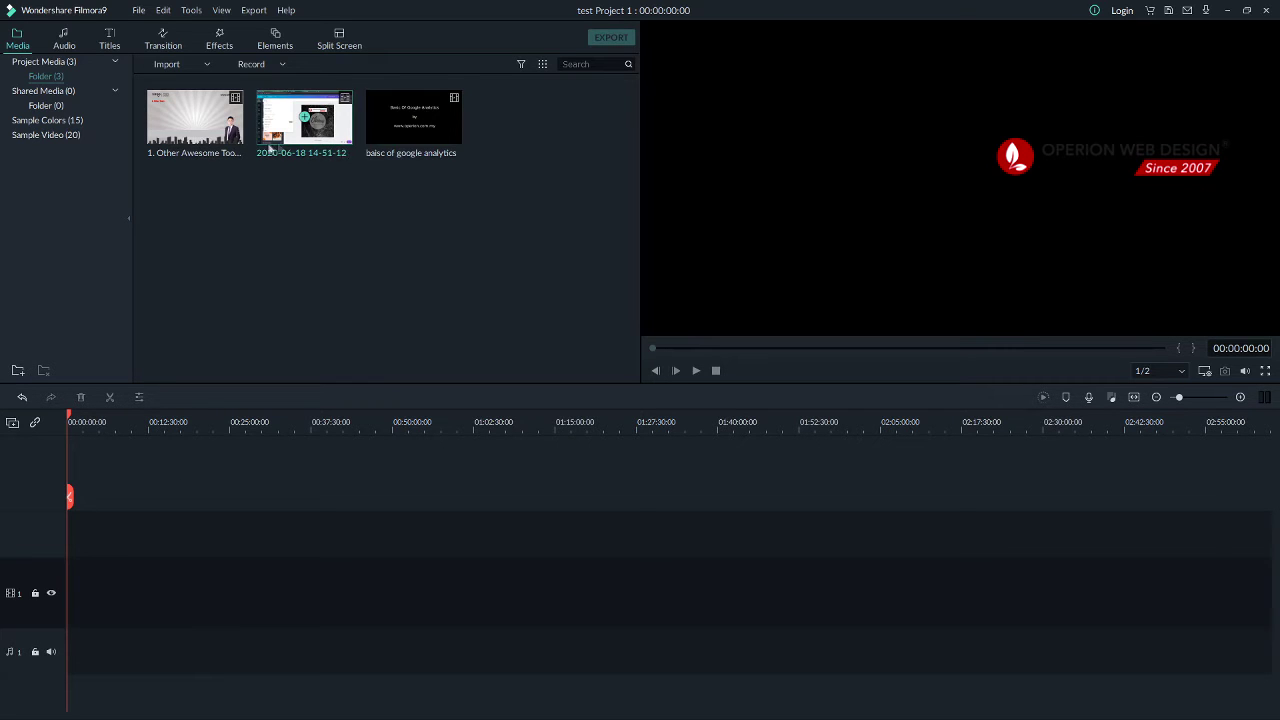
click(210, 125)
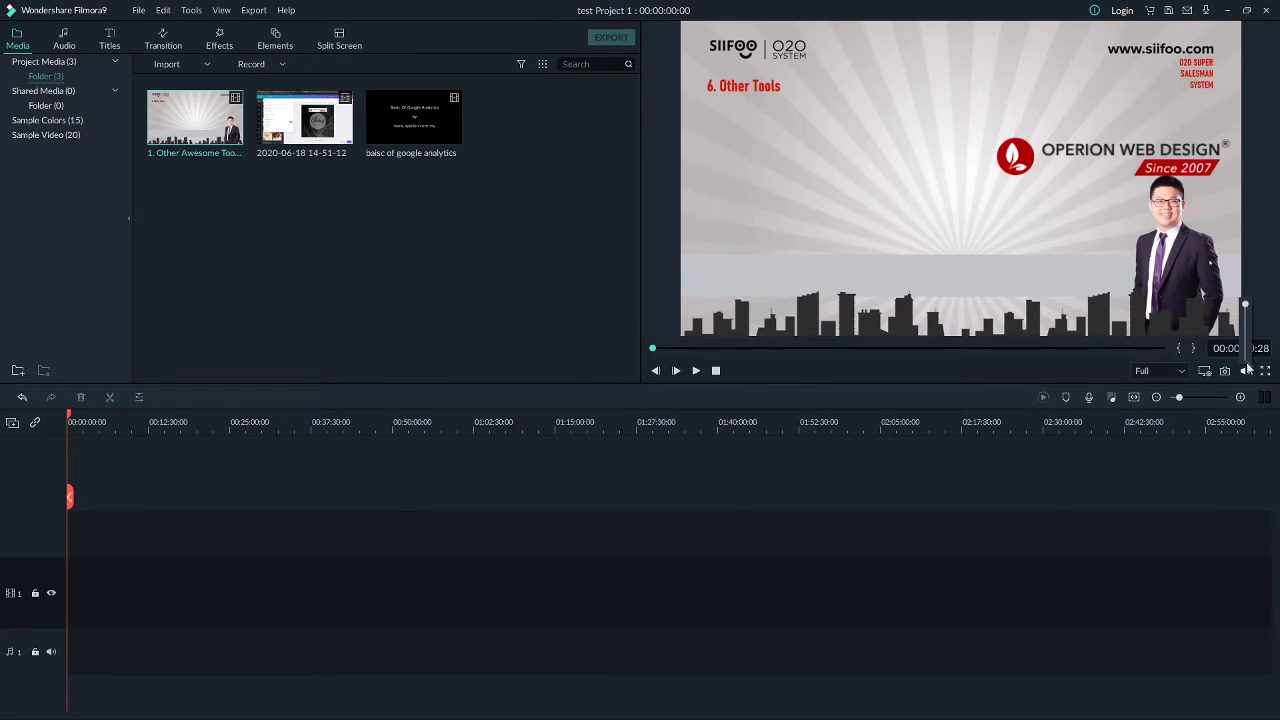
click(157, 313)
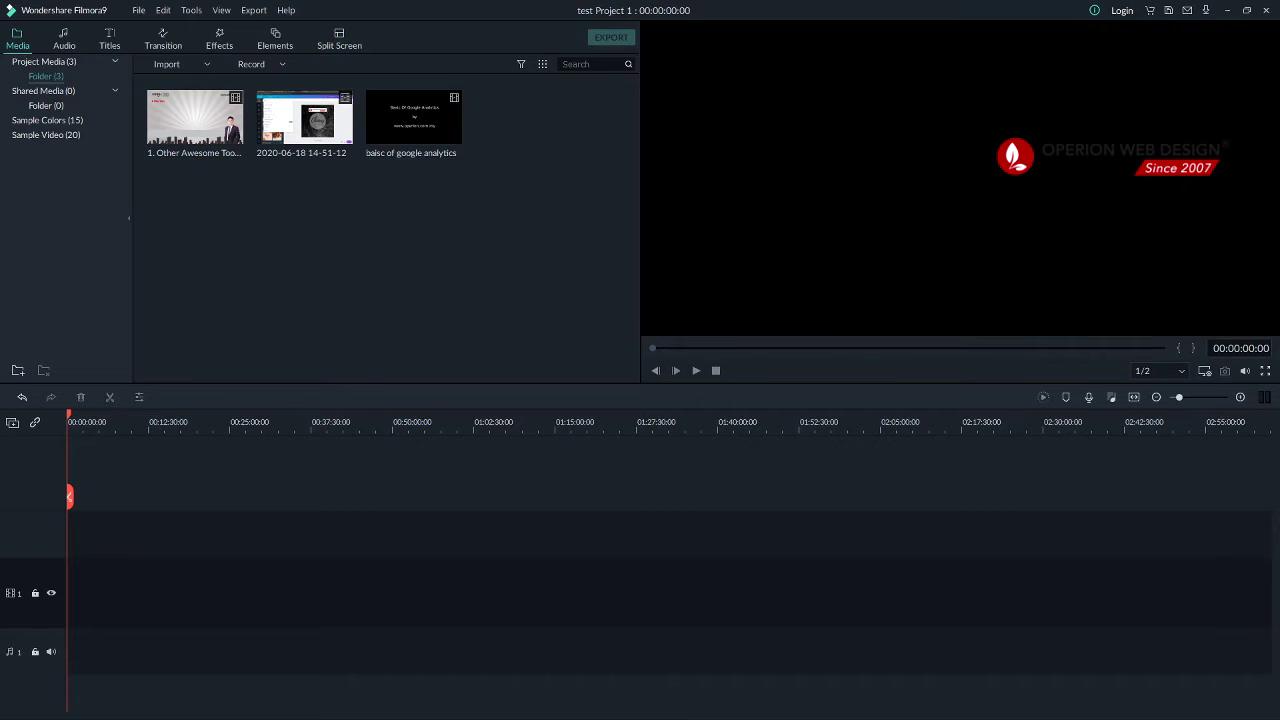
- Add the "baisc of google analytics" video at the start of the timeline, matching the project settings to the media at 1280 x 720 25fps
drag(195, 120, 171, 229)
drag(290, 120, 296, 162)
drag(412, 118, 82, 590)
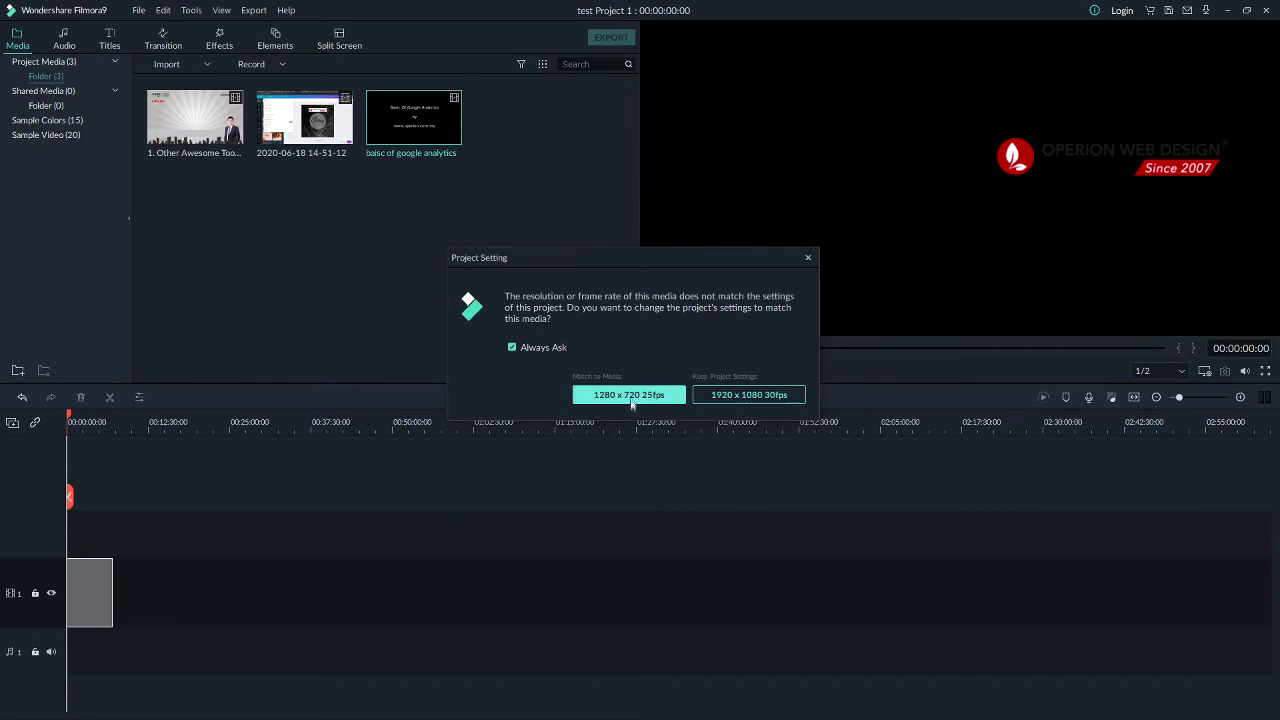
click(630, 400)
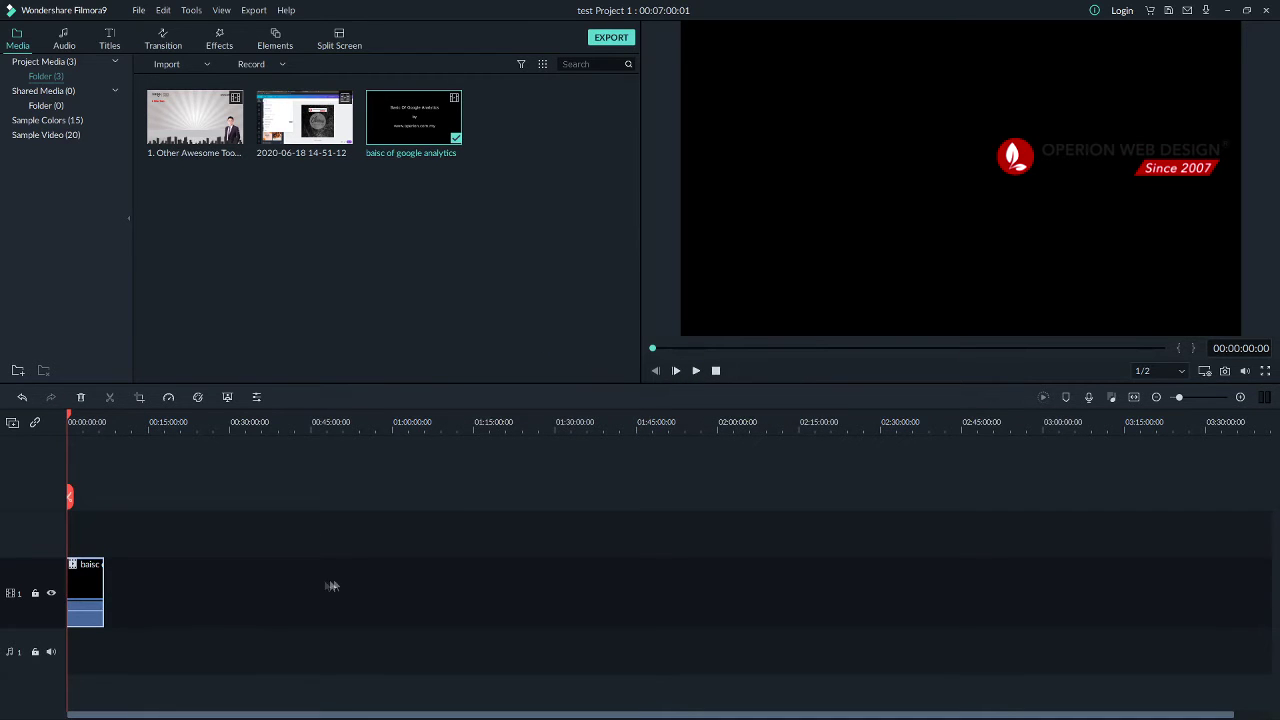
- Examine the "baisc of google analytics" clip at several timeline zoom levels, including the fit of the whole clip to the timeline
drag(1180, 400, 1183, 398)
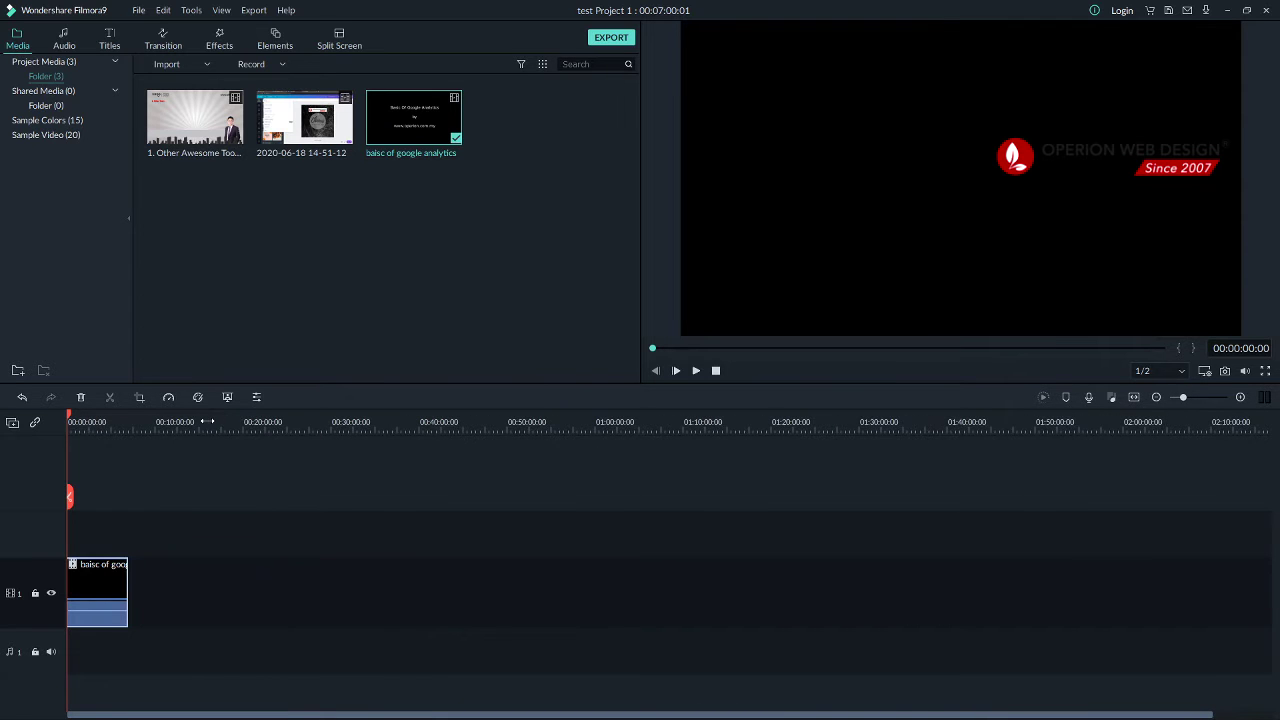
drag(207, 421, 207, 451)
scroll(210, 448, up, 3)
scroll(232, 437, down, 2)
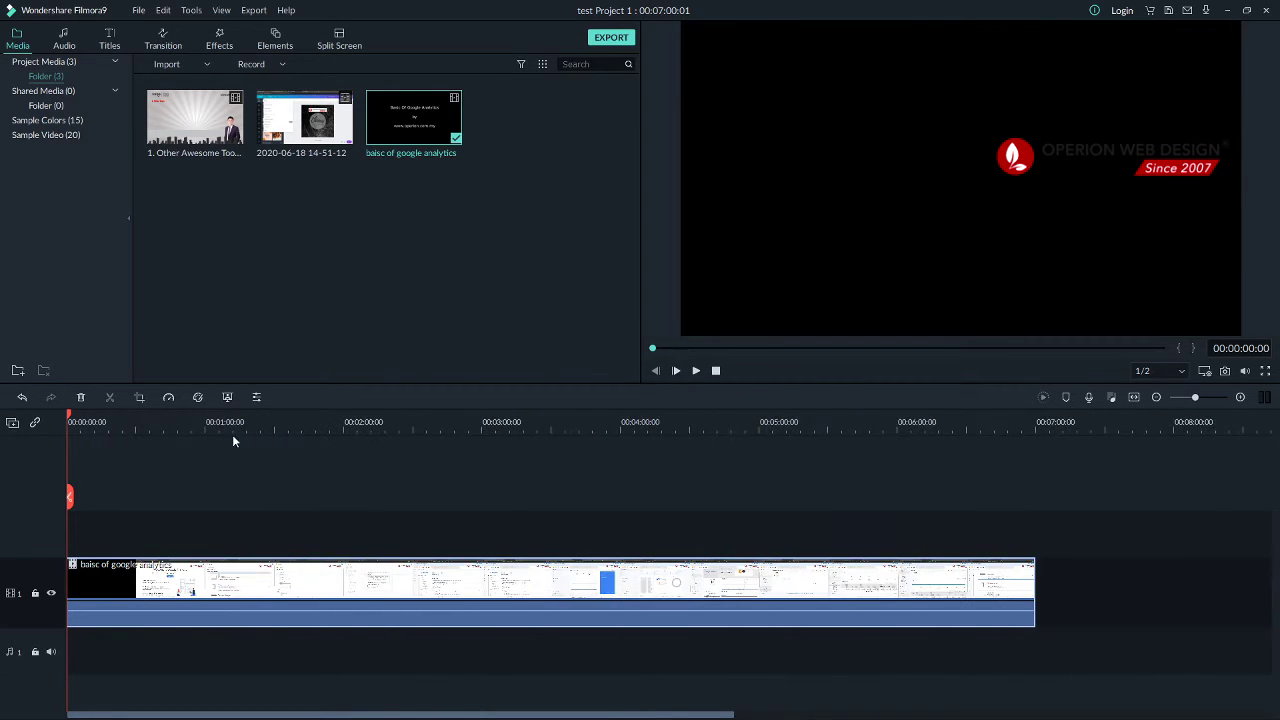
click(113, 642)
click(450, 605)
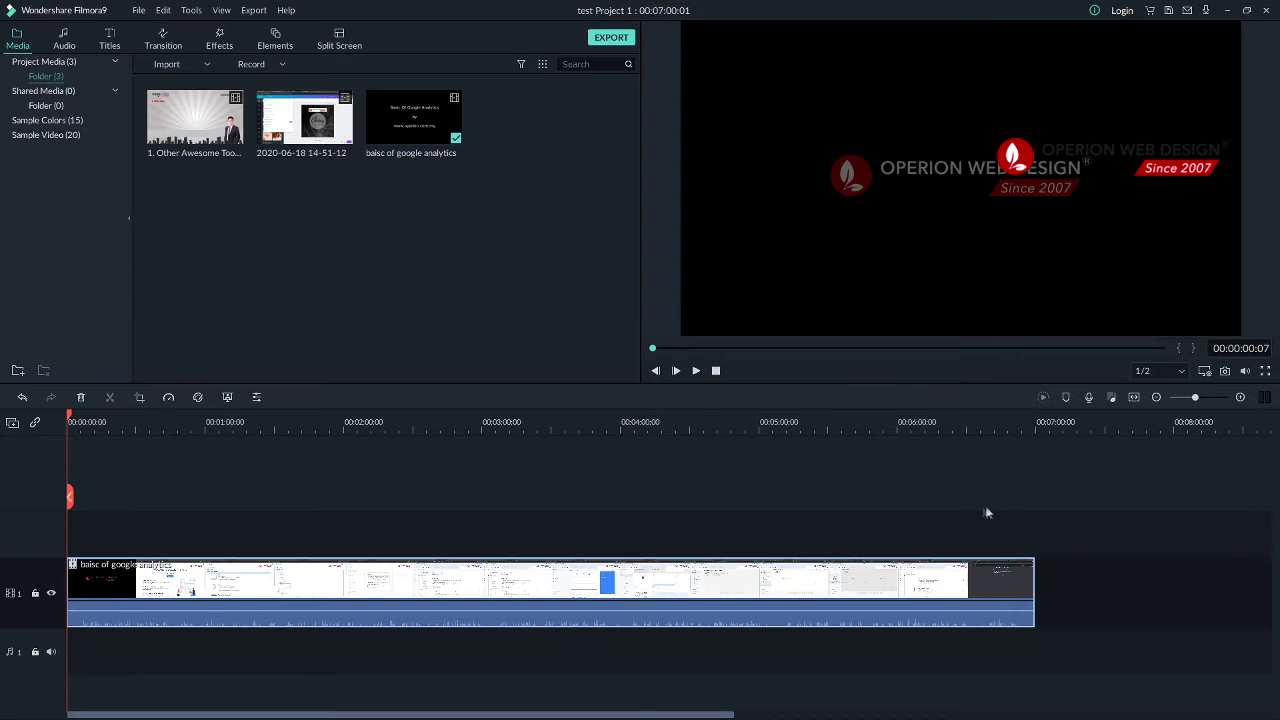
click(1135, 398)
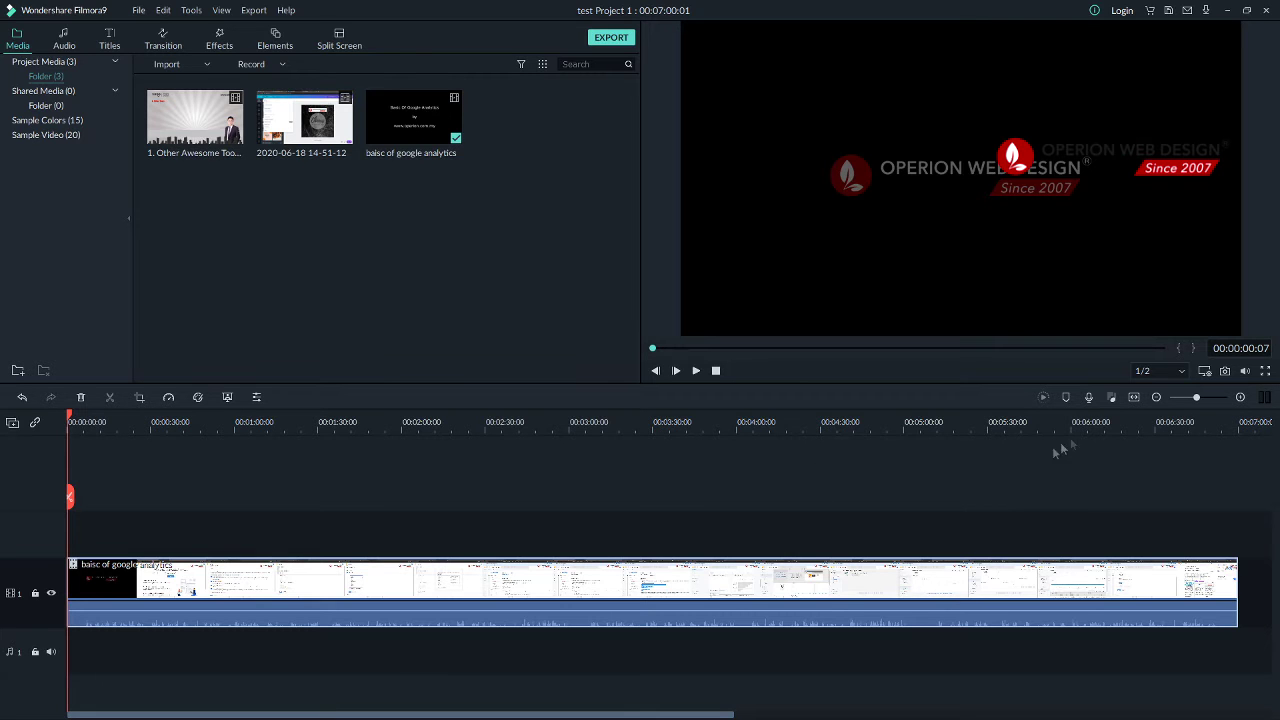
drag(1192, 401, 1187, 398)
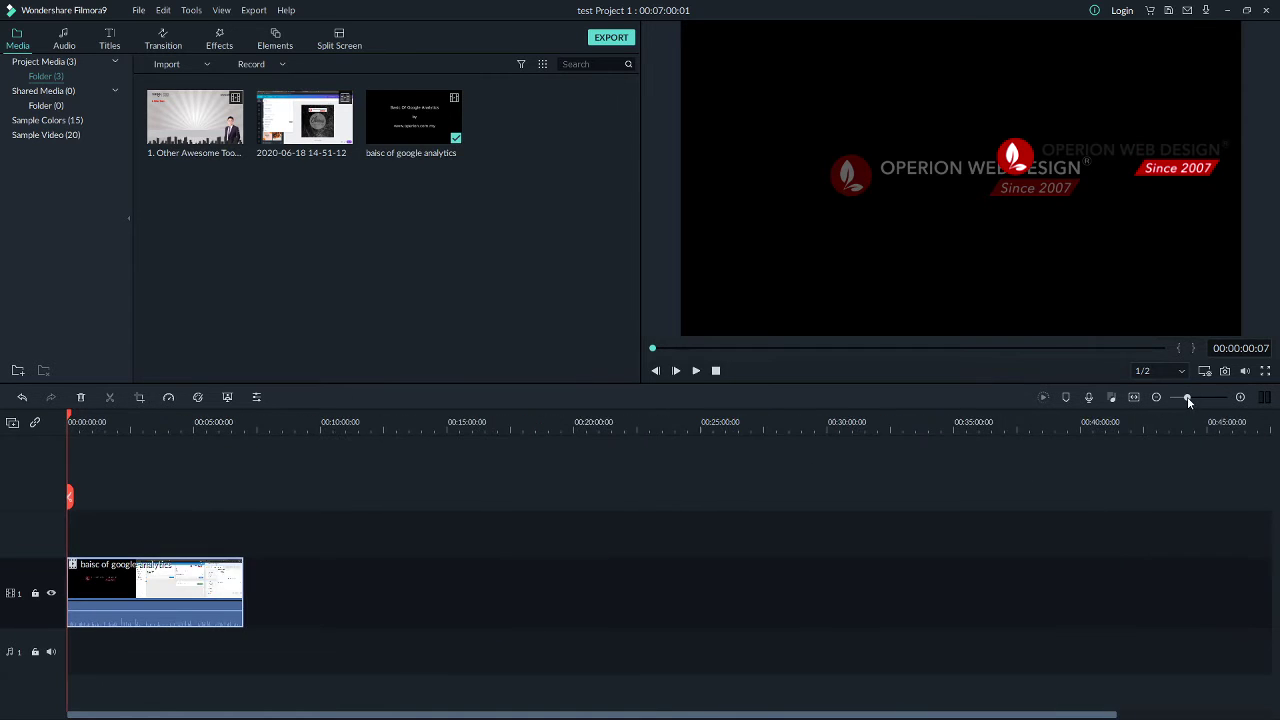
drag(68, 418, 309, 457)
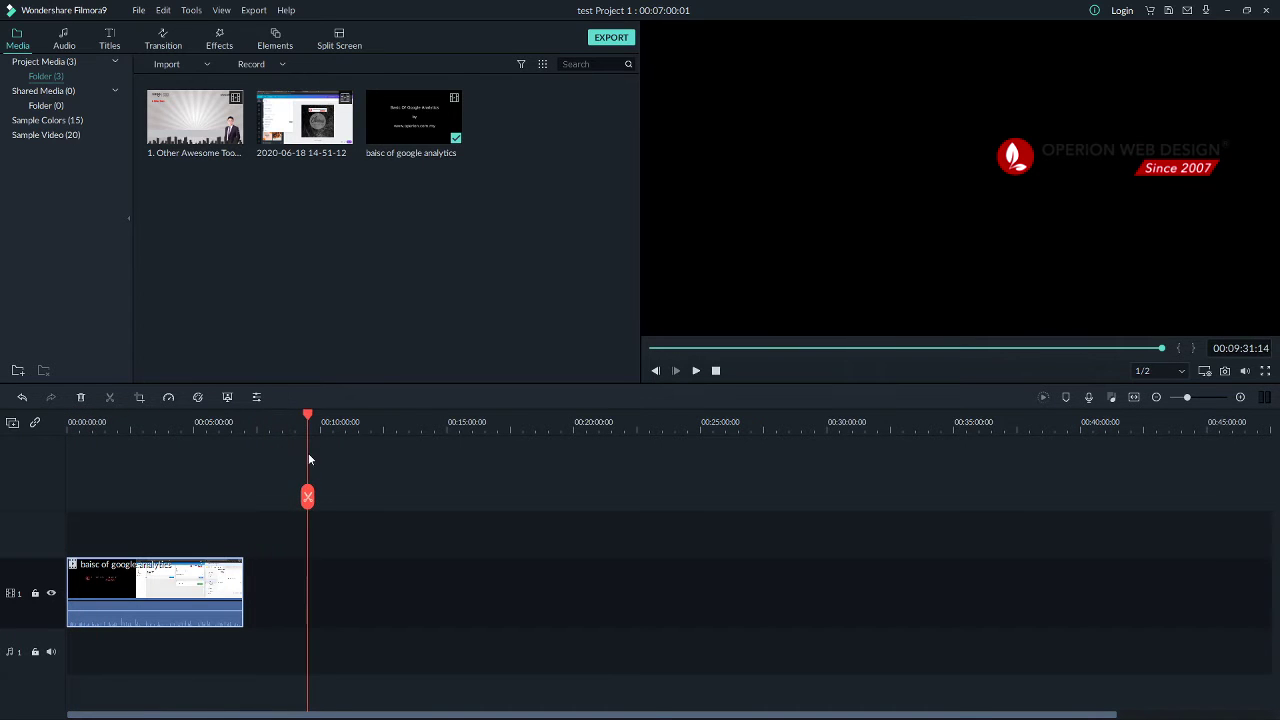
mouse_move(427, 134)
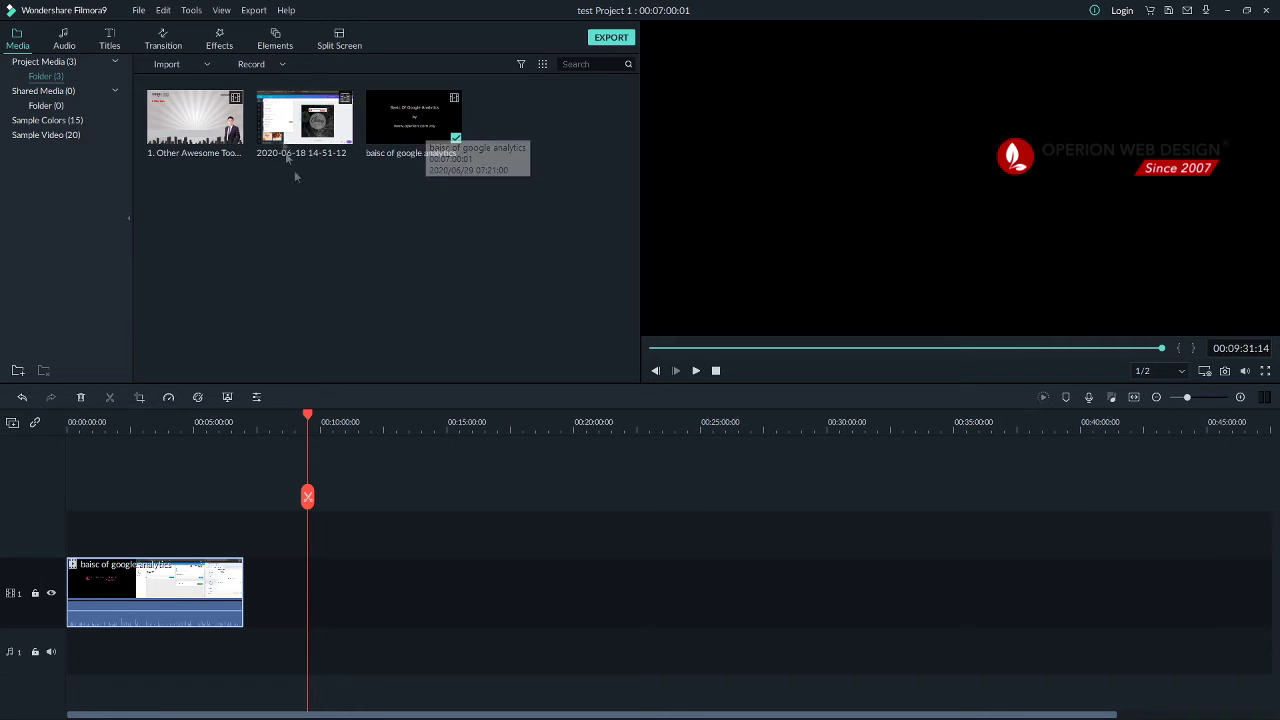
click(308, 124)
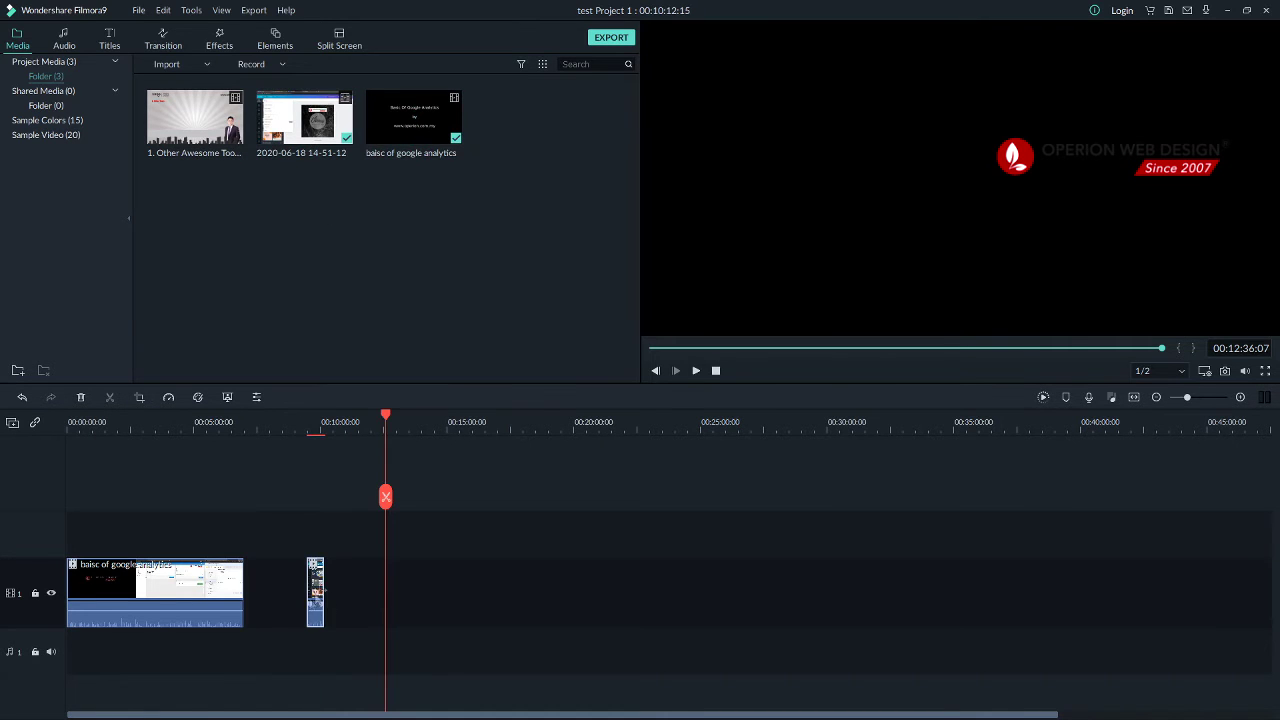
click(309, 592)
drag(309, 591, 257, 598)
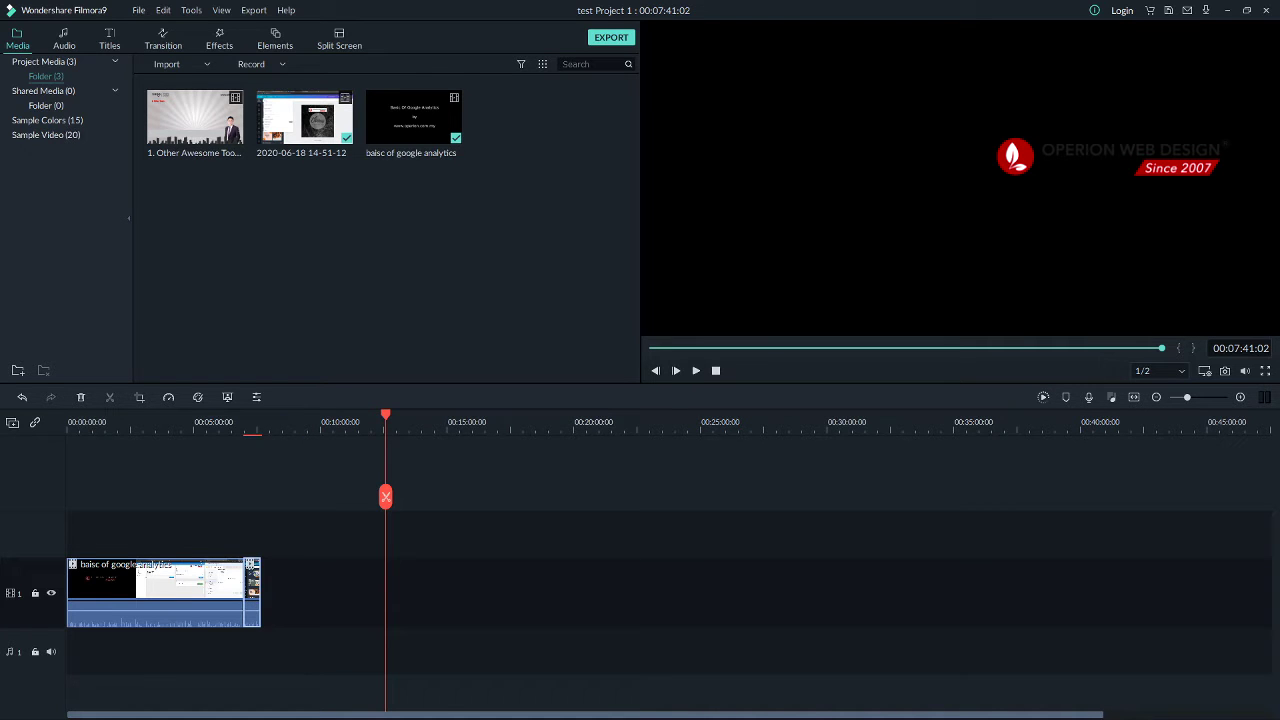
- Import the "Undertale (Fangame) - Red's battle theme" MP3 and place it on audio track 1, starting at the end of the video clips
click(207, 64)
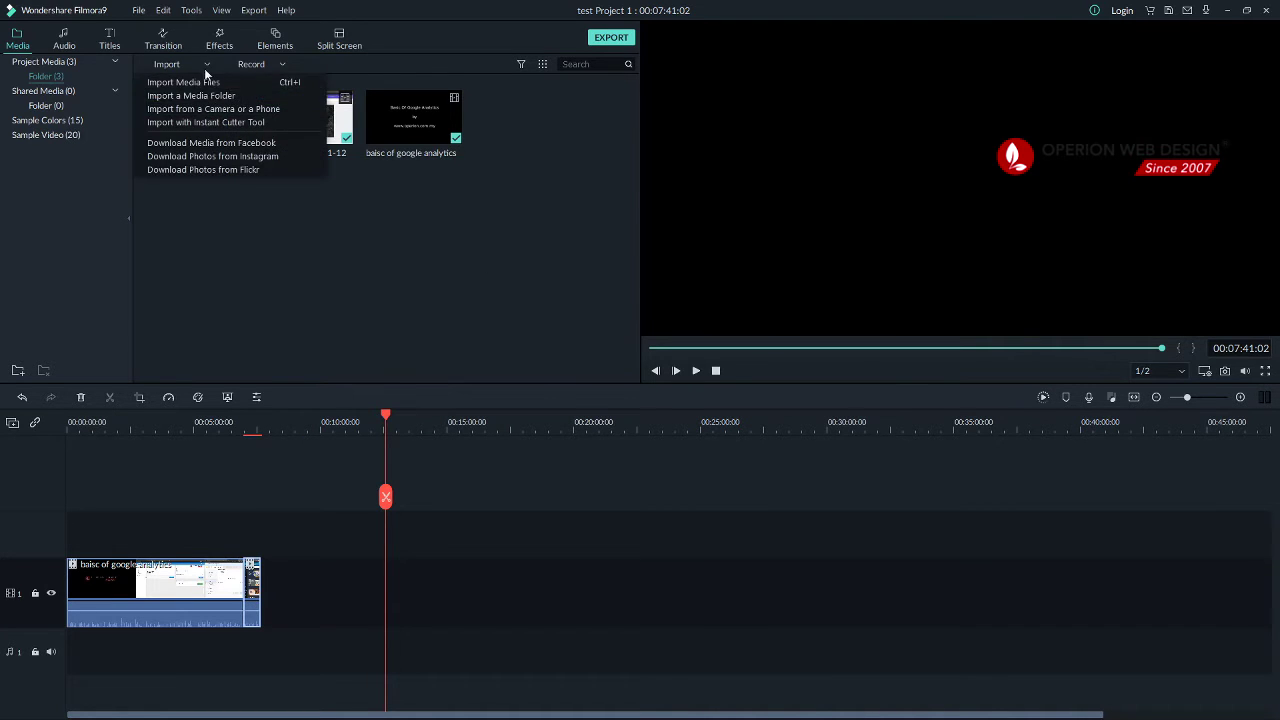
click(228, 84)
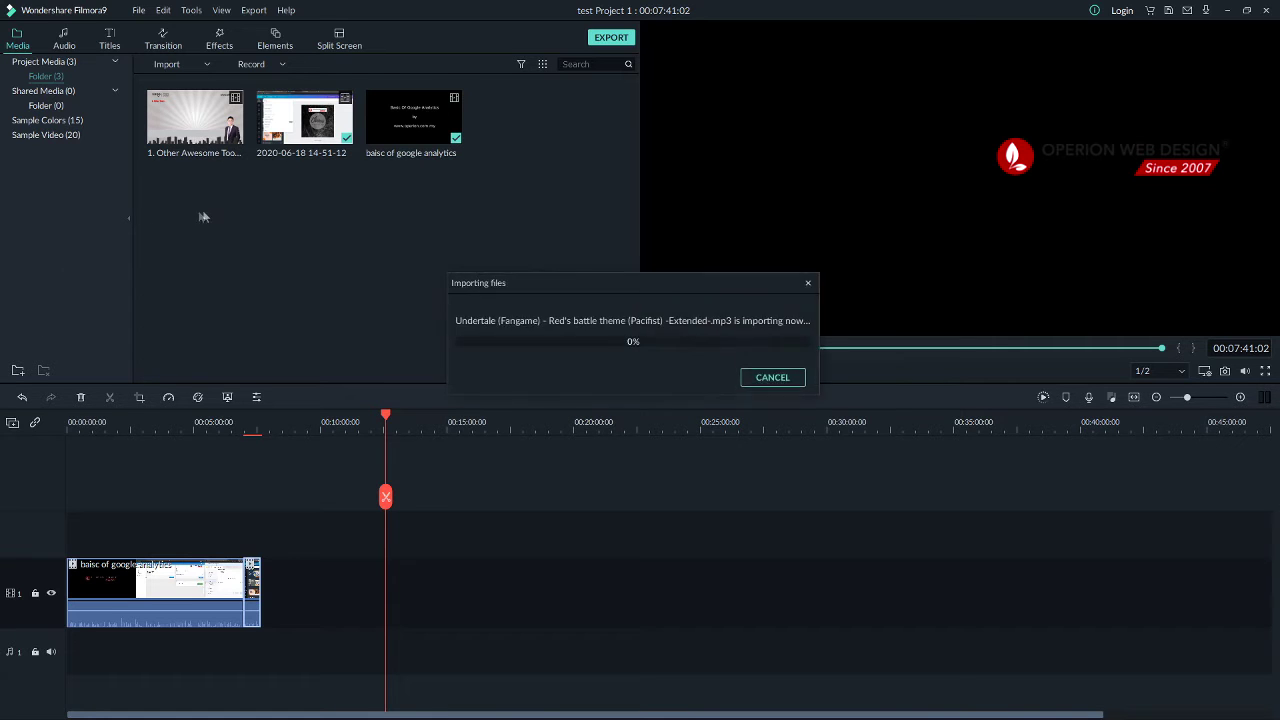
drag(503, 122, 277, 609)
drag(385, 497, 317, 497)
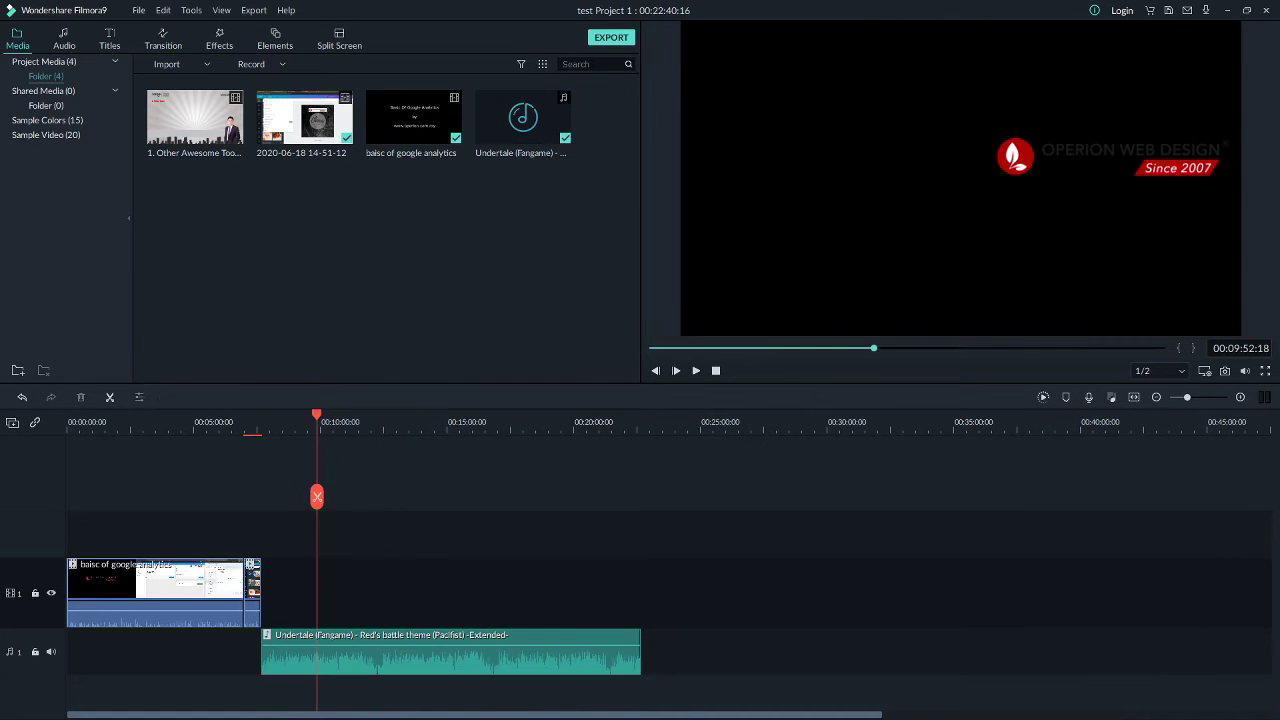
- Fill video track 1 above the music with the "unnamed" image and move the two video clips up to tracks 2 and 3
drag(198, 213, 640, 607)
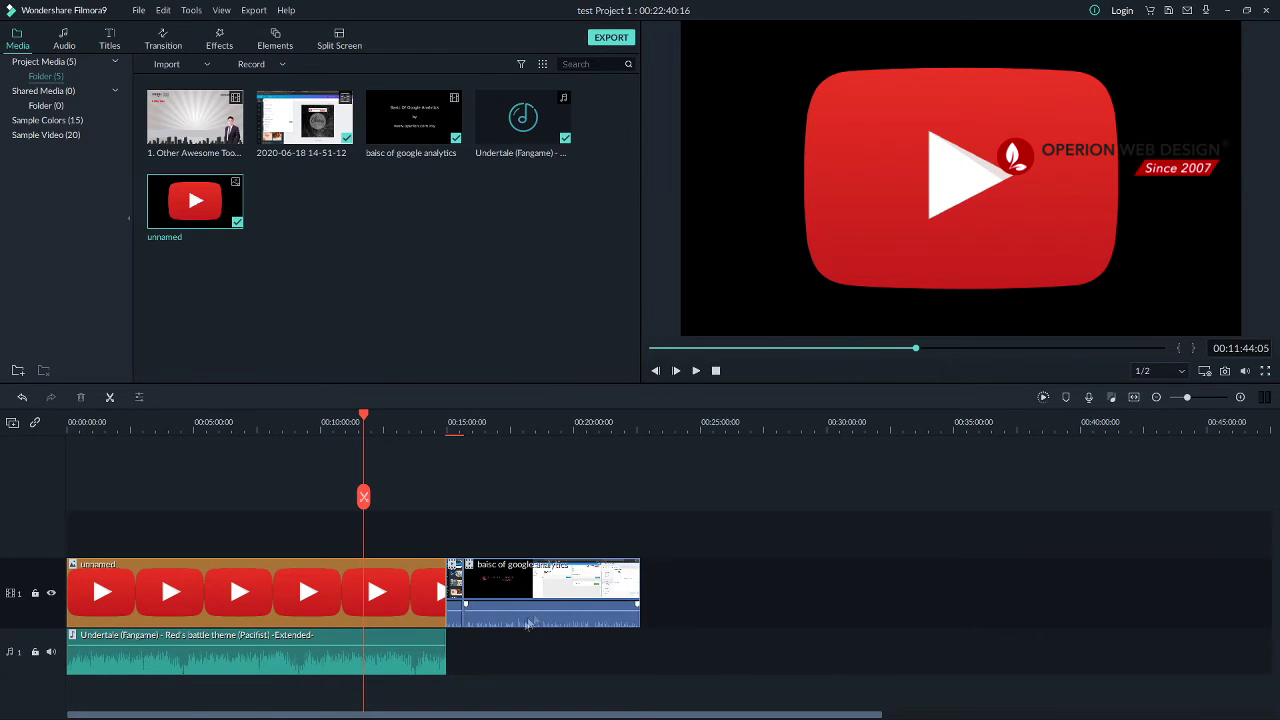
drag(545, 603, 540, 460)
drag(455, 598, 450, 486)
click(425, 422)
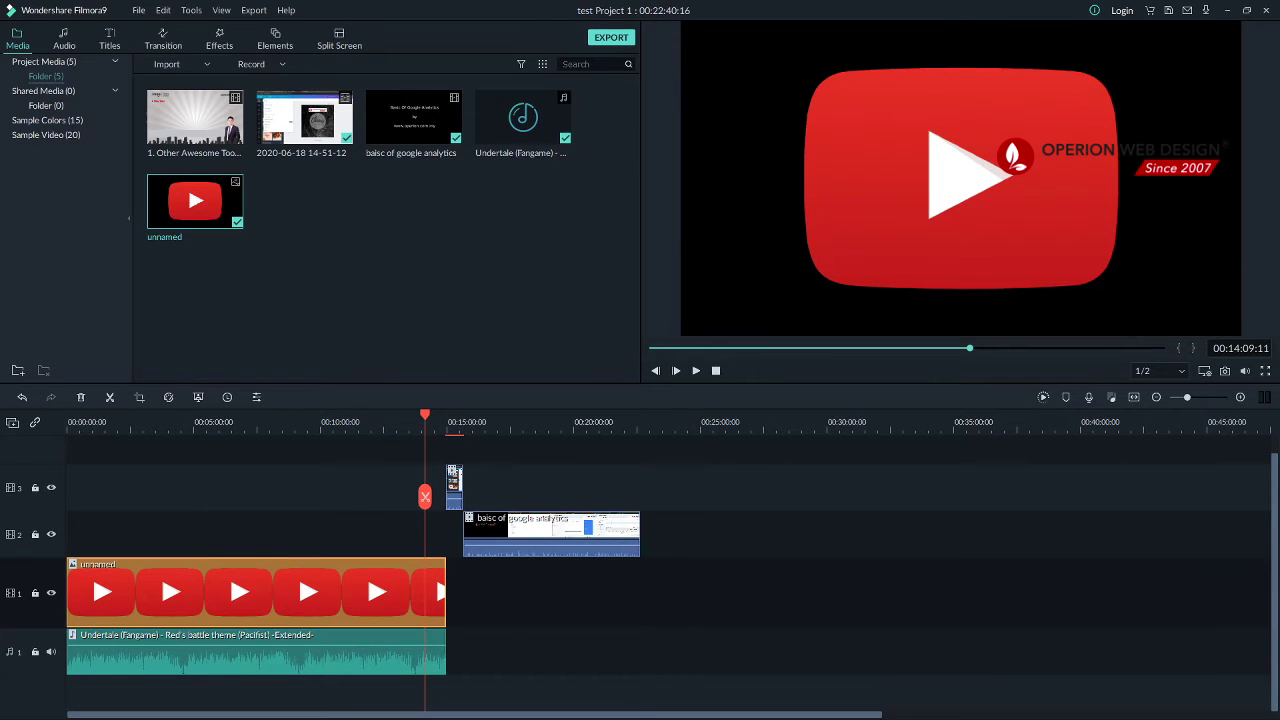
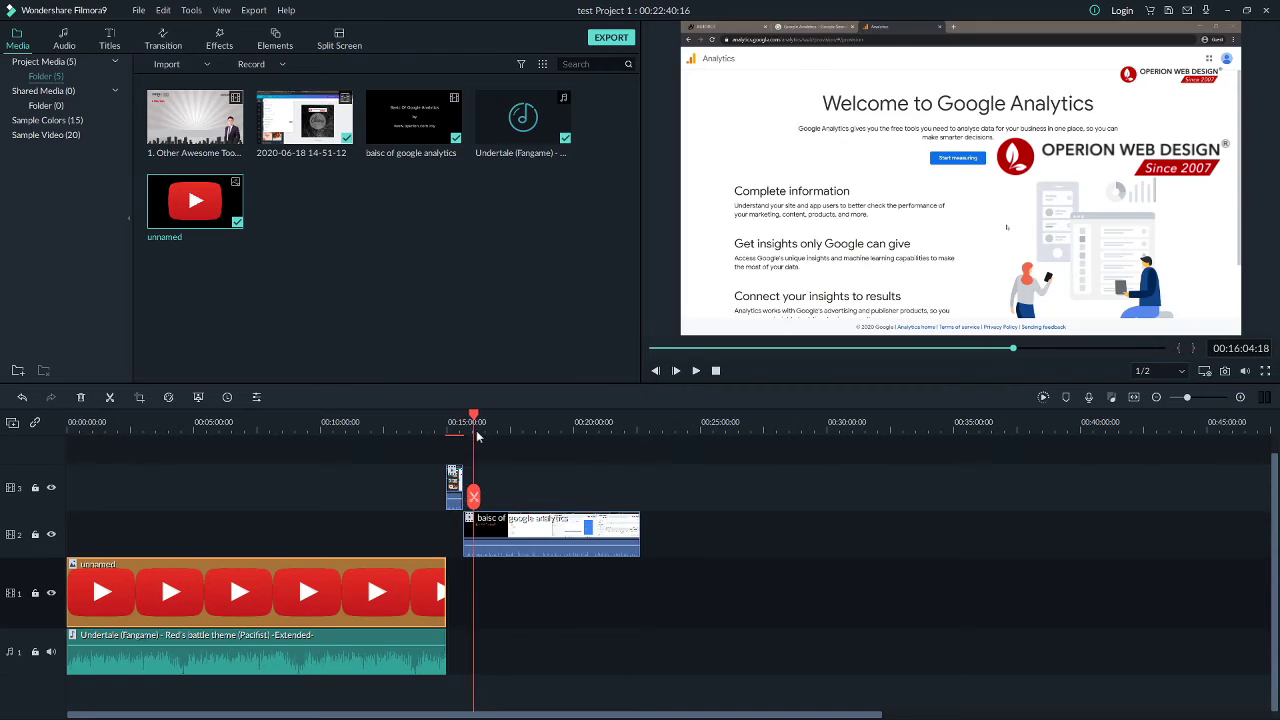
- Move the "baisc of google analytics" clip down to track 1 and shorten it by trimming its end
drag(636, 540, 533, 587)
drag(589, 424, 537, 452)
drag(531, 587, 508, 583)
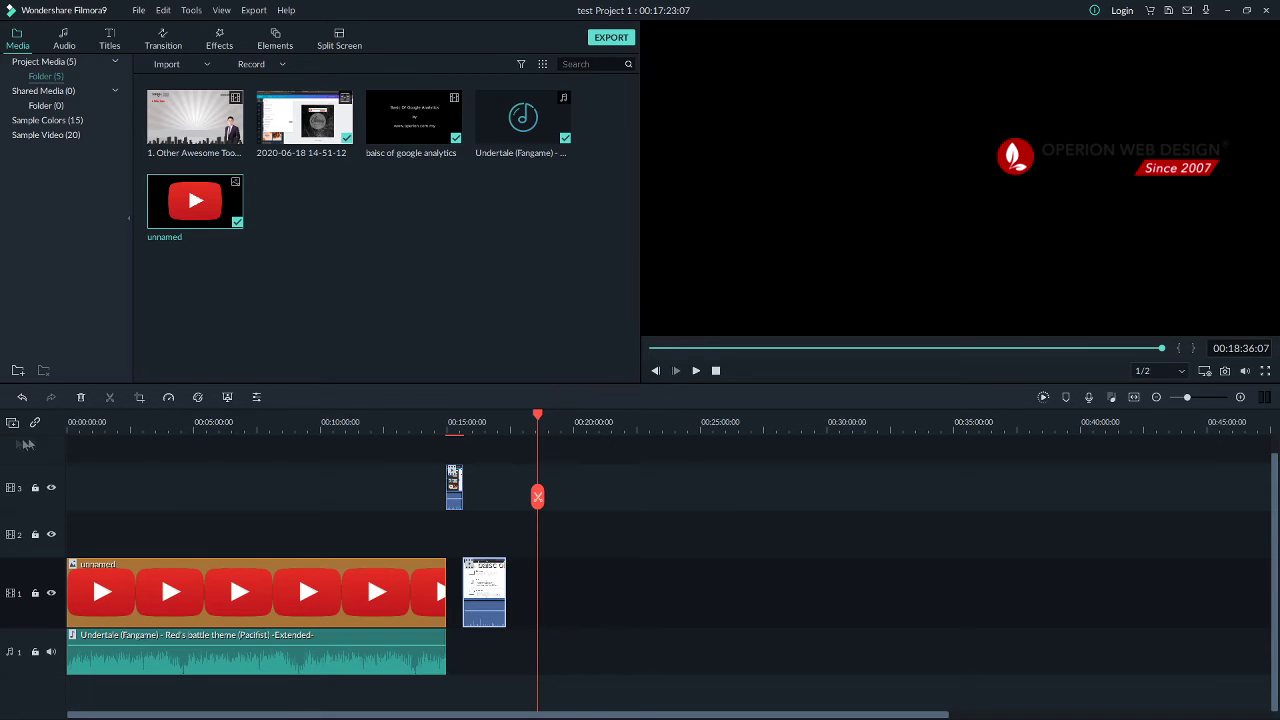
- Undo the trimming and the track change of the "baisc of google analytics" clip
click(21, 399)
click(21, 399)
click(21, 399)
click(21, 399)
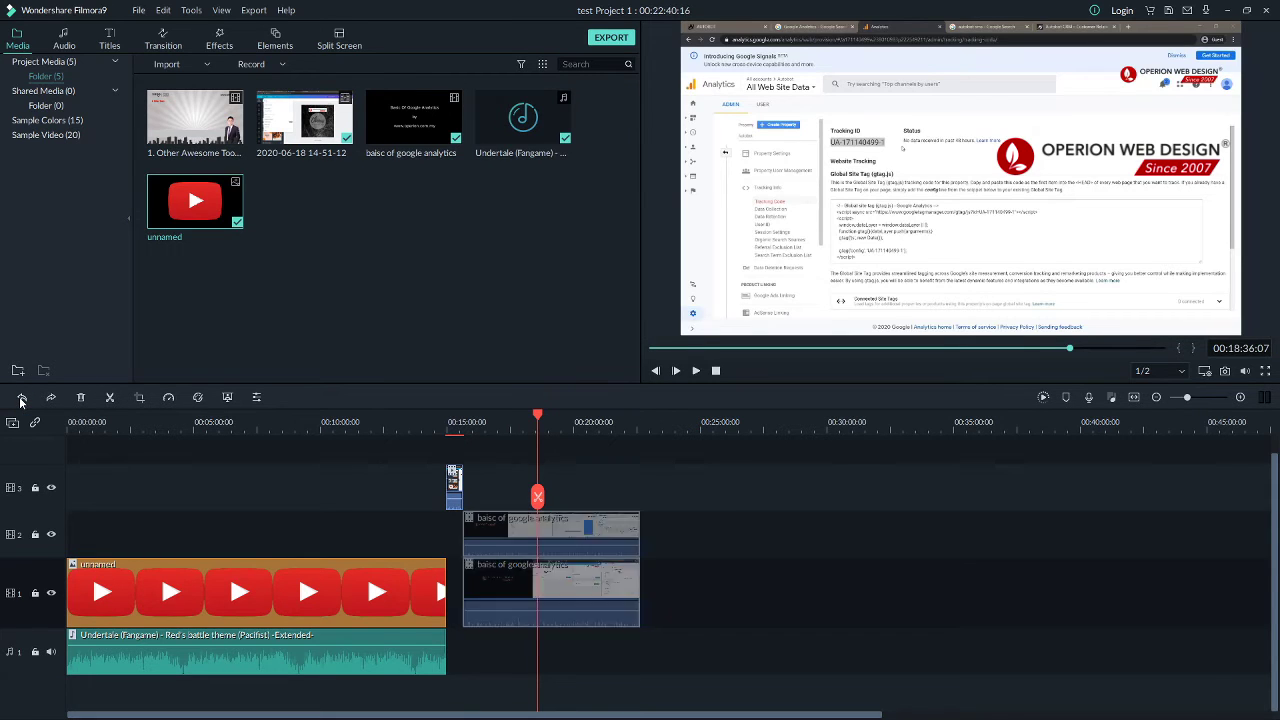
- Move the "baisc of google analytics" clip to track 1, split it into three pieces with the first cut at 00:18:23:17, and spread them apart
drag(535, 530, 537, 585)
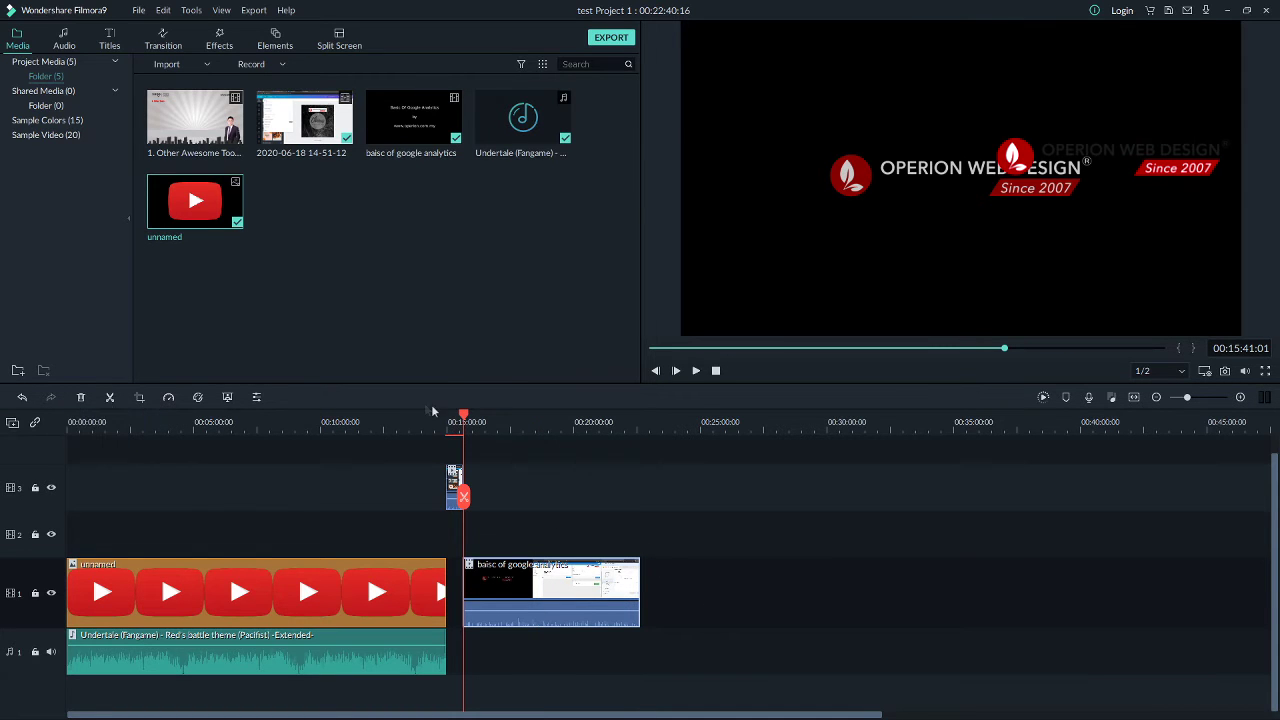
drag(465, 423, 534, 488)
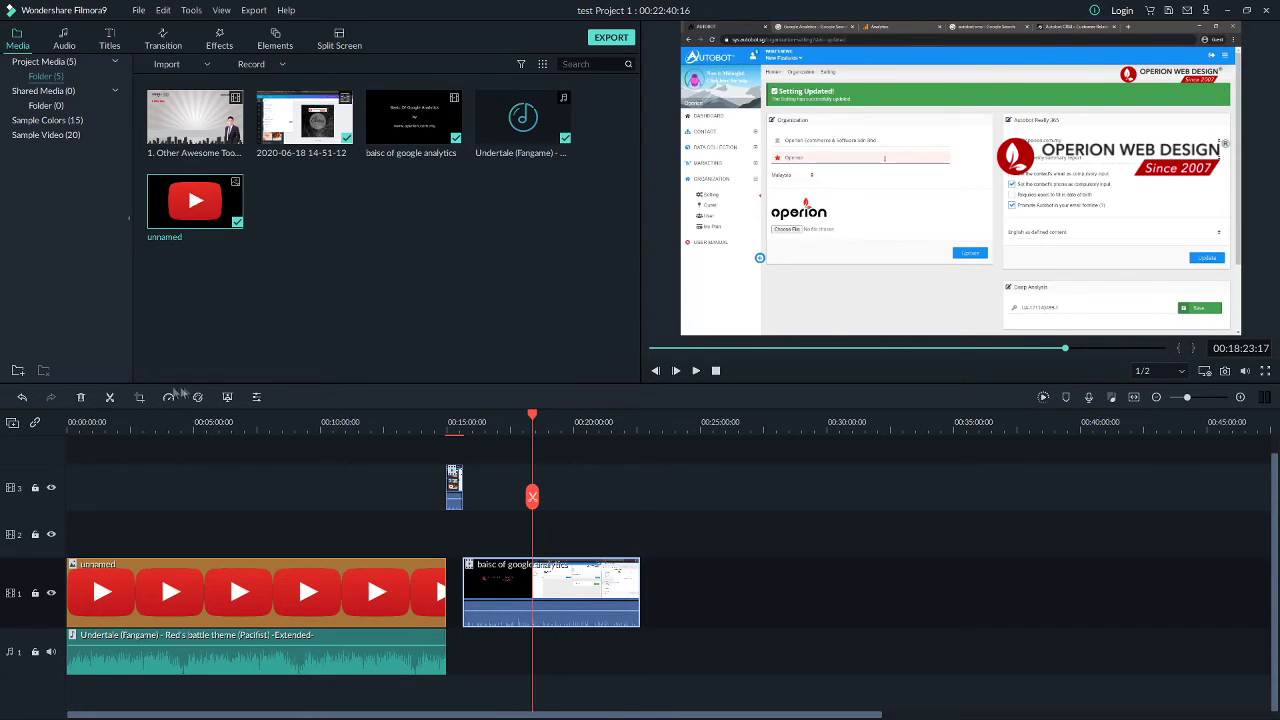
click(110, 402)
drag(563, 597, 747, 600)
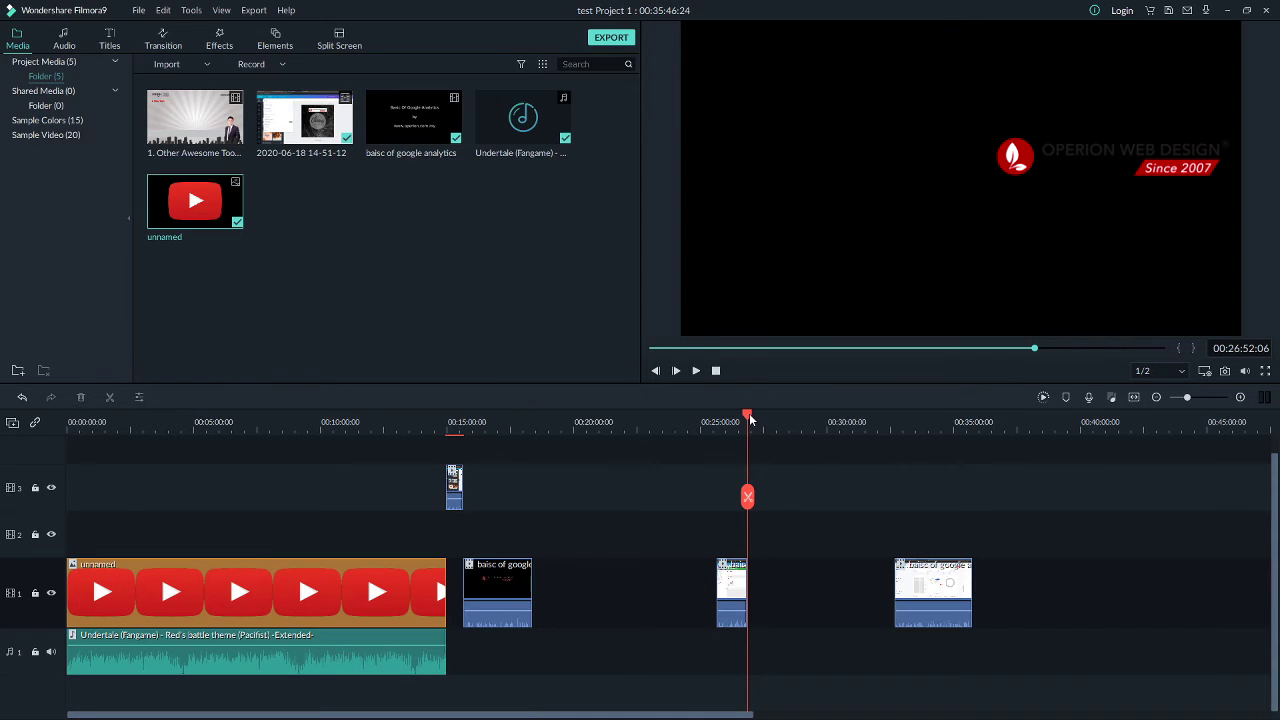
- Slow the first "baisc of google analytics" piece on track 1 down to 0.25x speed
drag(750, 420, 467, 458)
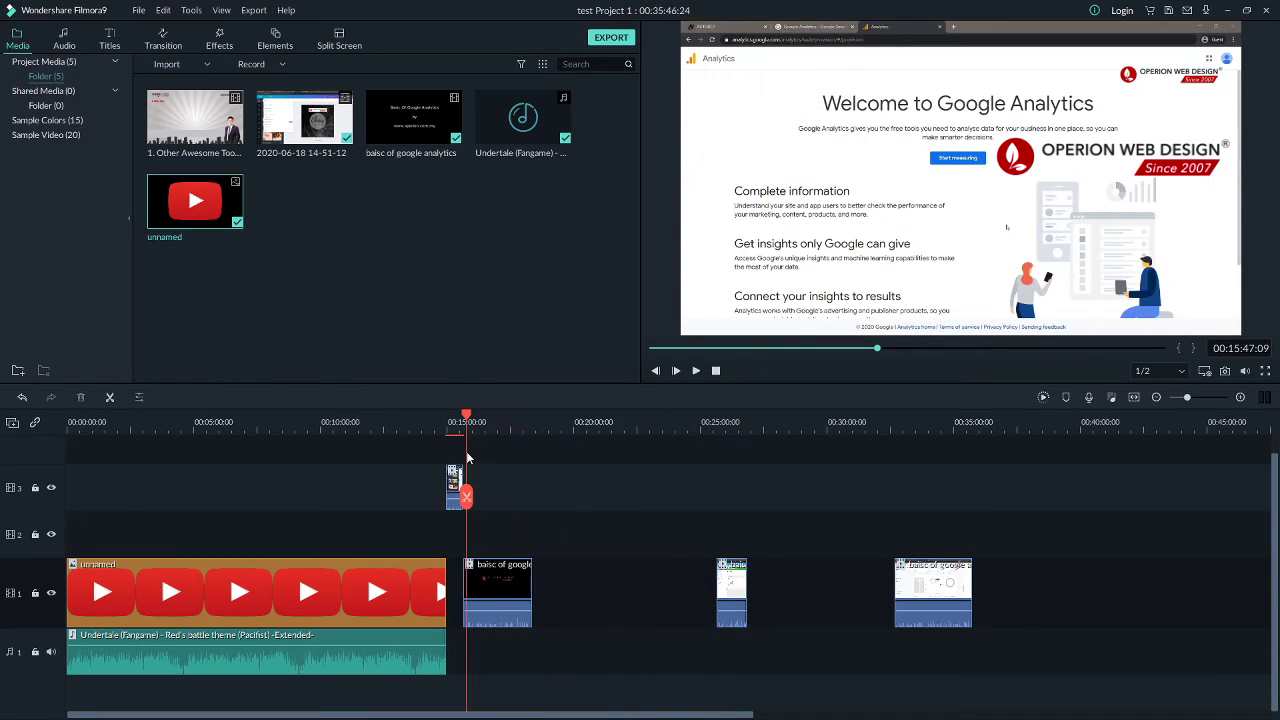
click(499, 596)
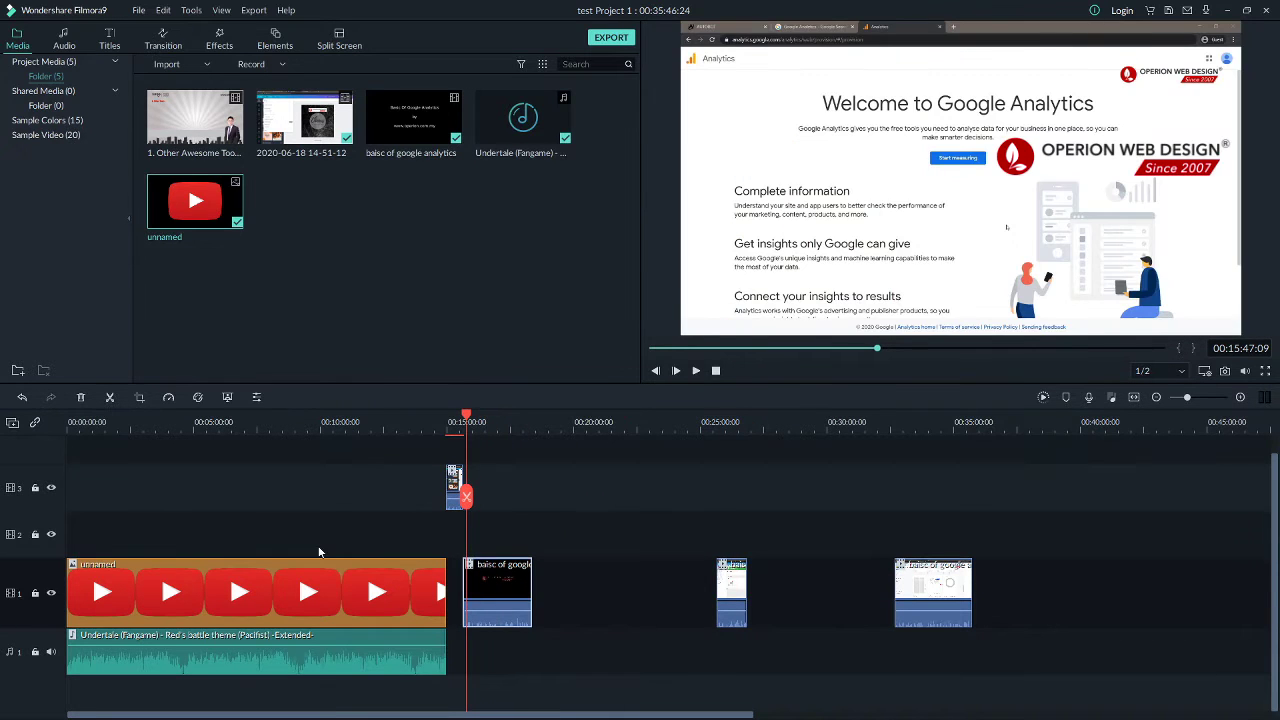
click(168, 397)
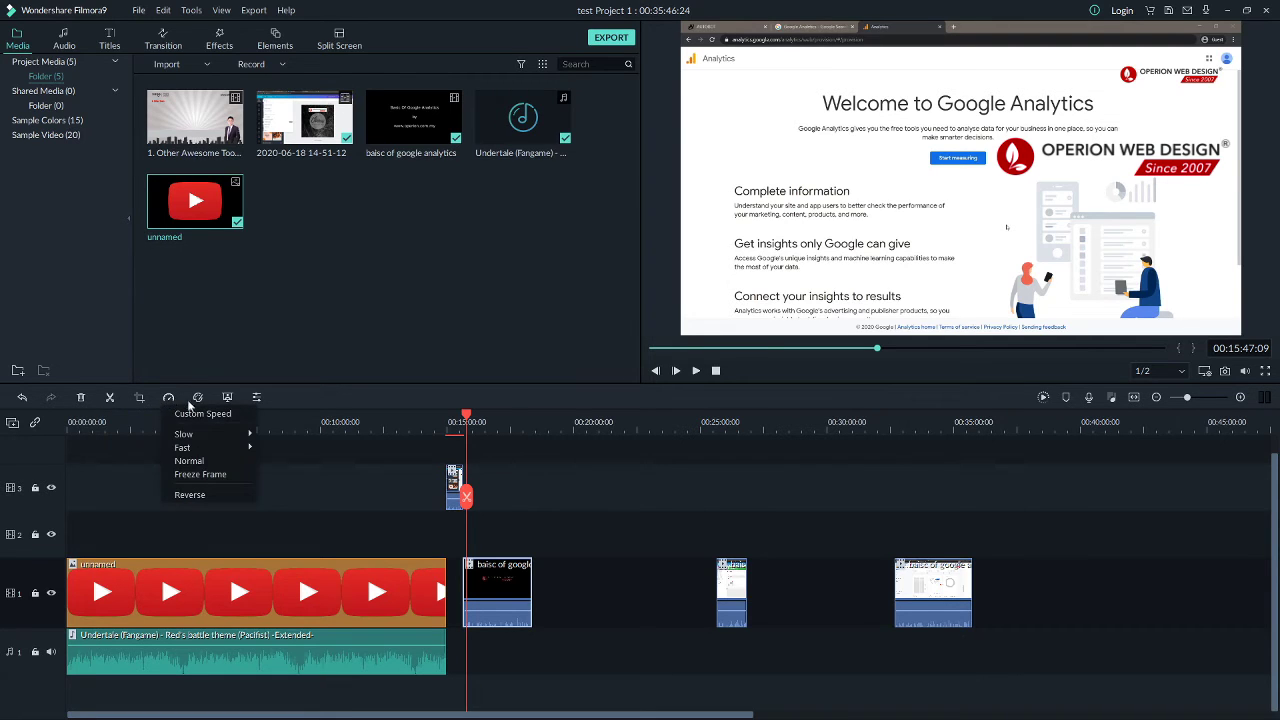
mouse_move(220, 433)
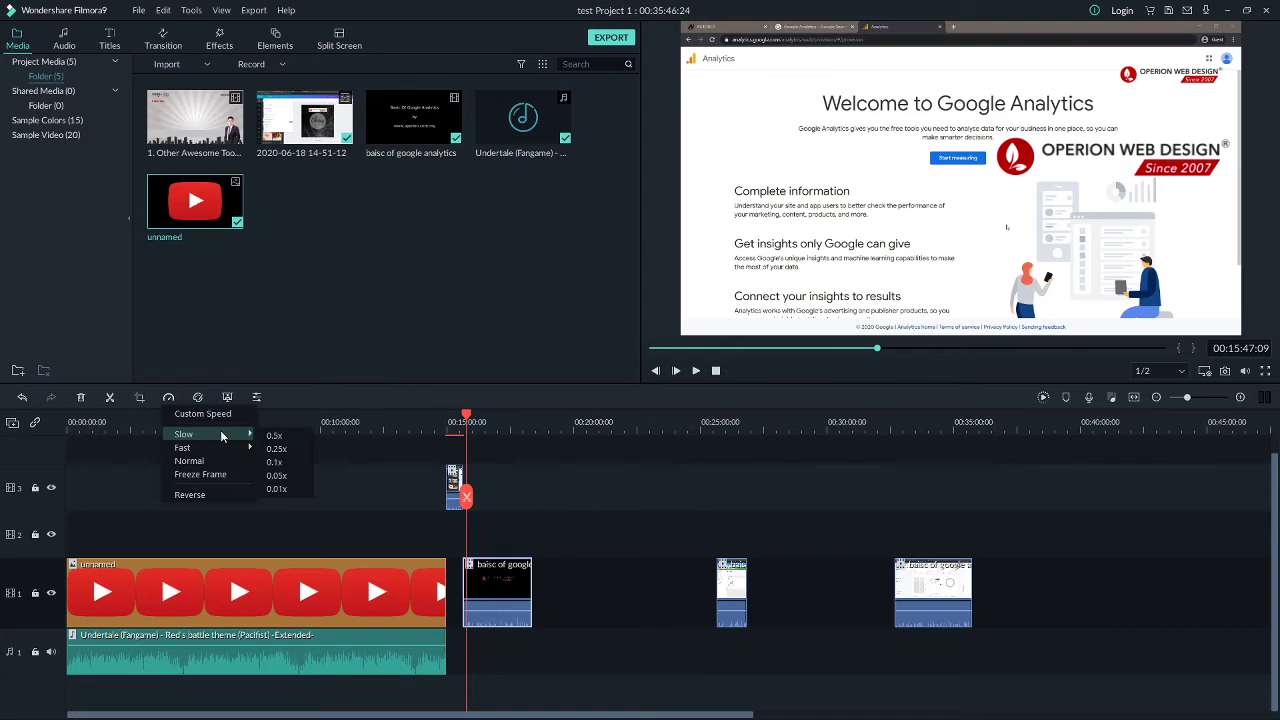
click(275, 449)
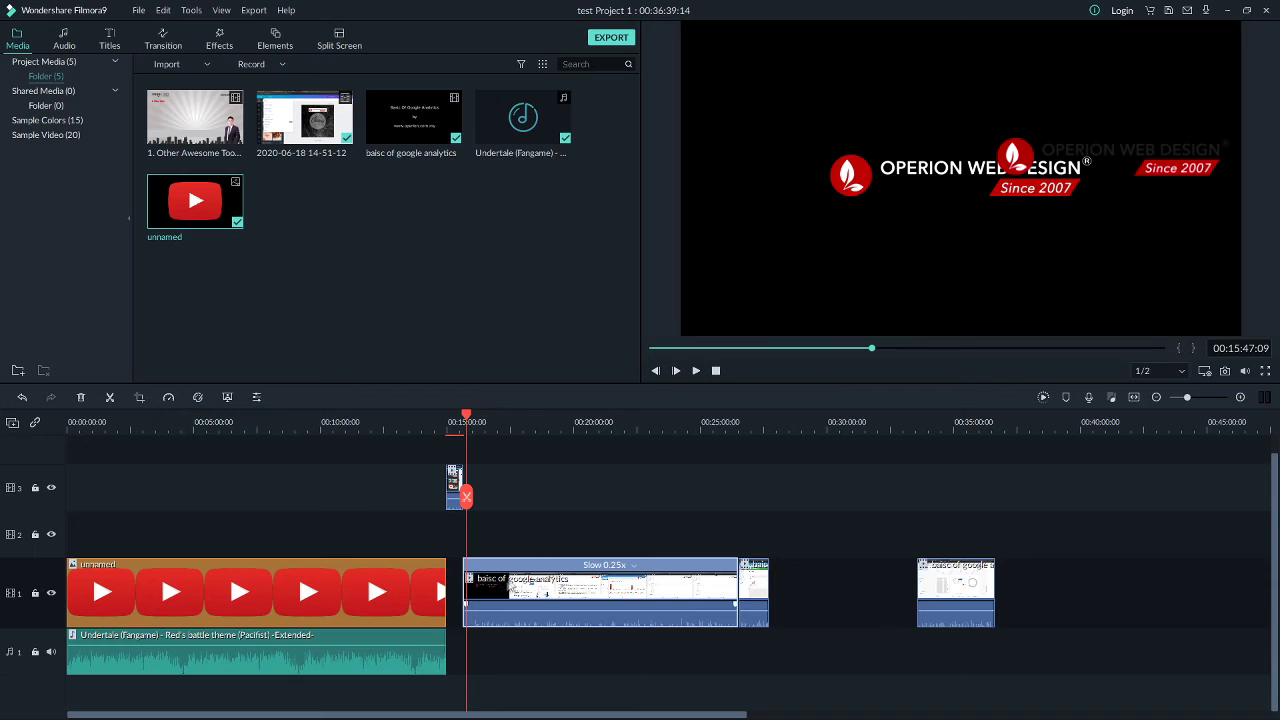
- Play the slowed first piece in the preview from two timeline positions
click(698, 372)
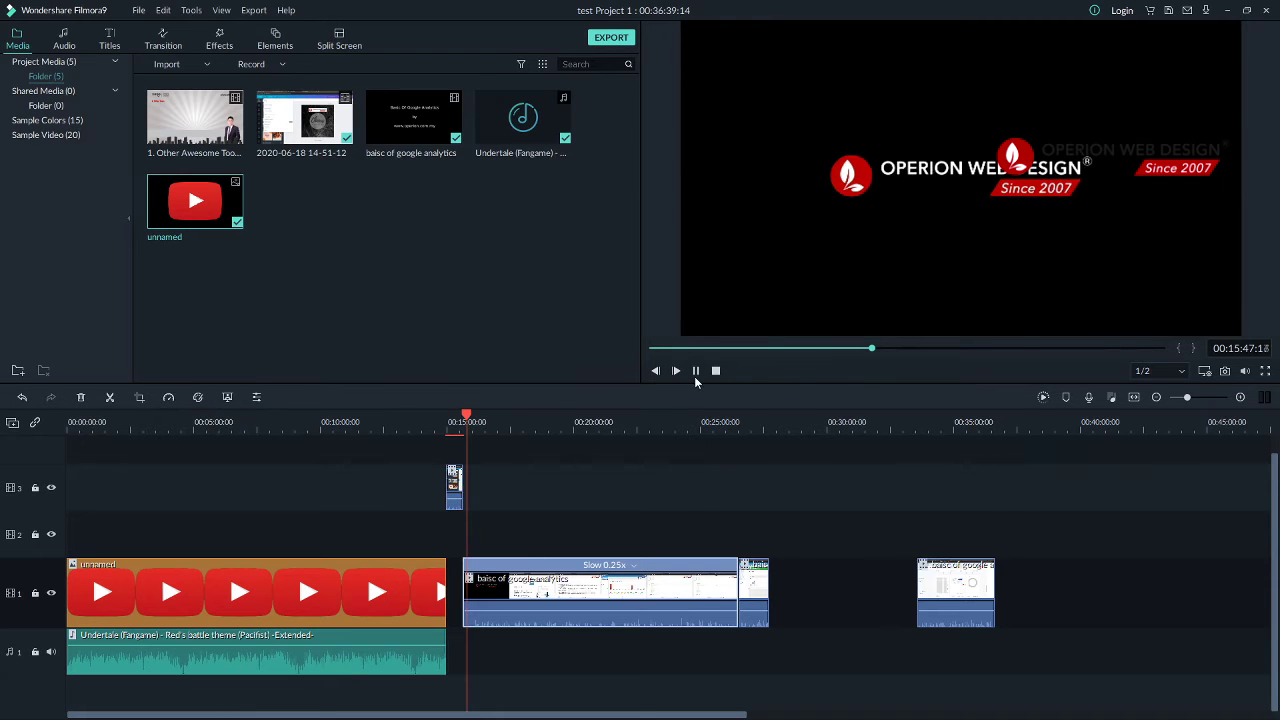
drag(468, 415, 494, 412)
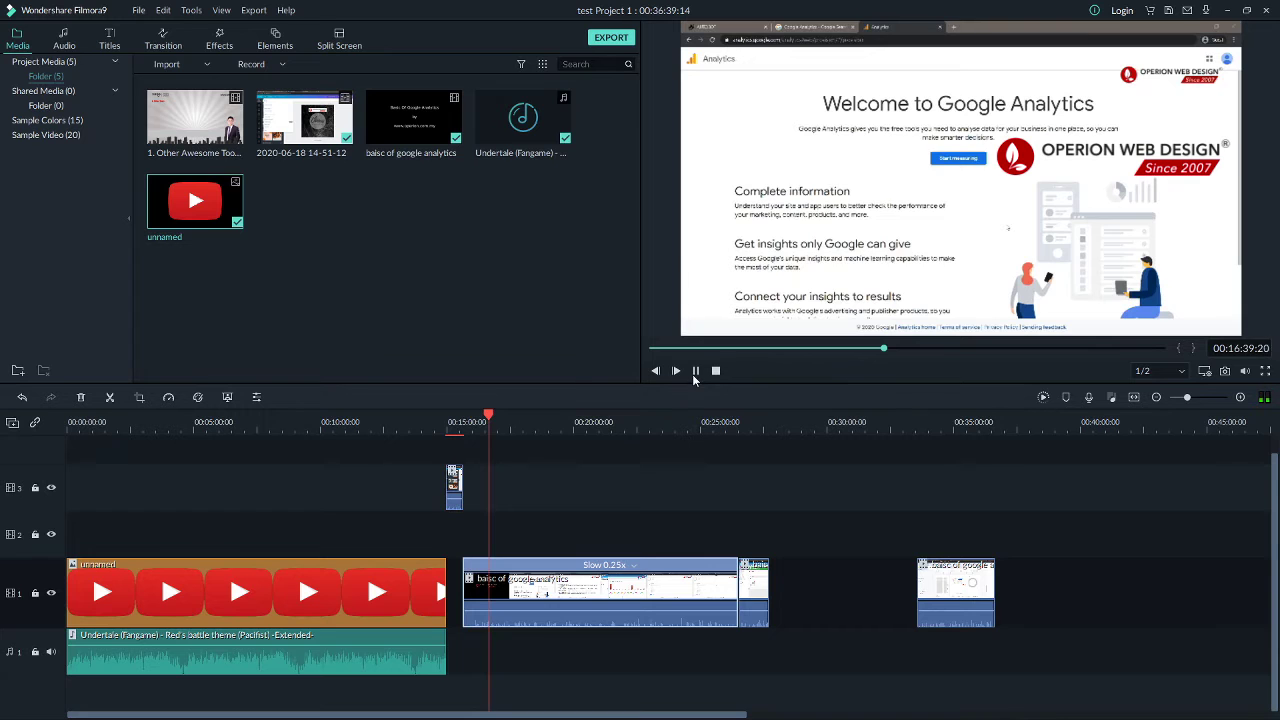
click(696, 371)
- Try a faster custom speed and the Reverse Speed option for the first piece, and cancel the changes
click(168, 399)
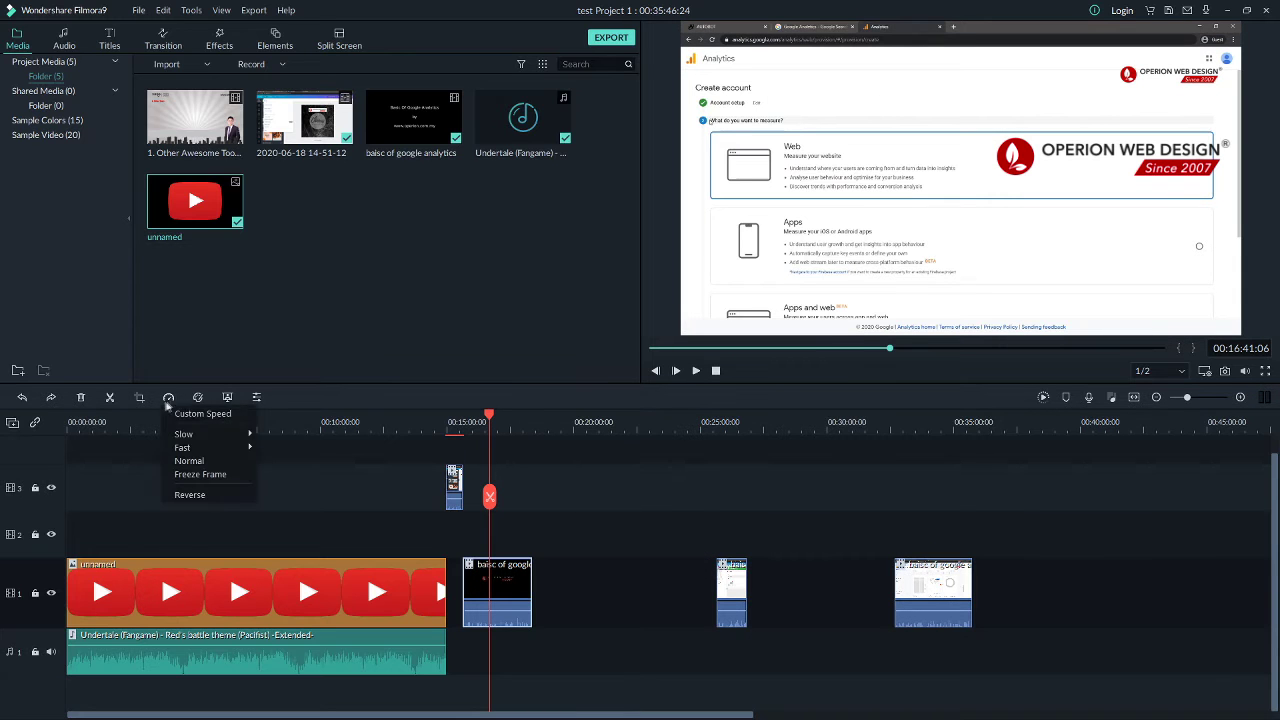
click(214, 415)
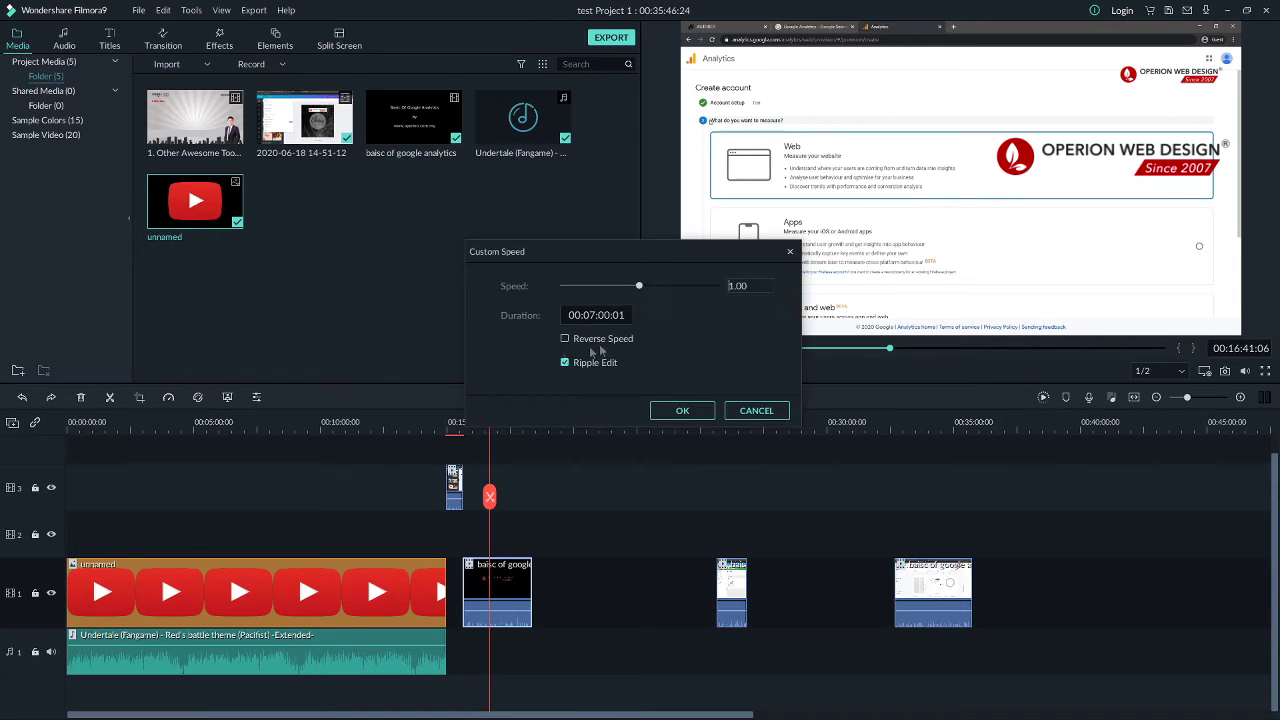
mouse_move(640, 287)
mouse_down()
mouse_move(717, 289)
mouse_move(659, 300)
mouse_up()
click(565, 340)
click(756, 410)
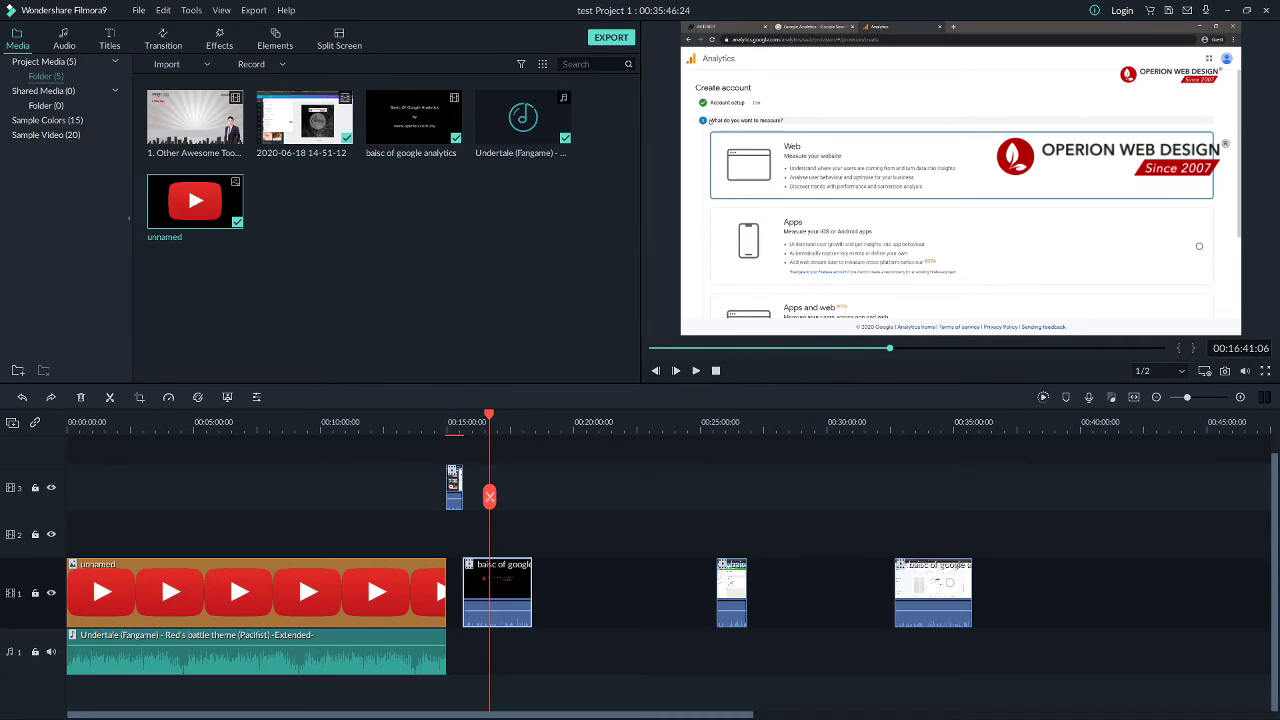
- Shift the first "baisc of google analytics" piece further along track 1 and detach its audio
drag(477, 597, 545, 597)
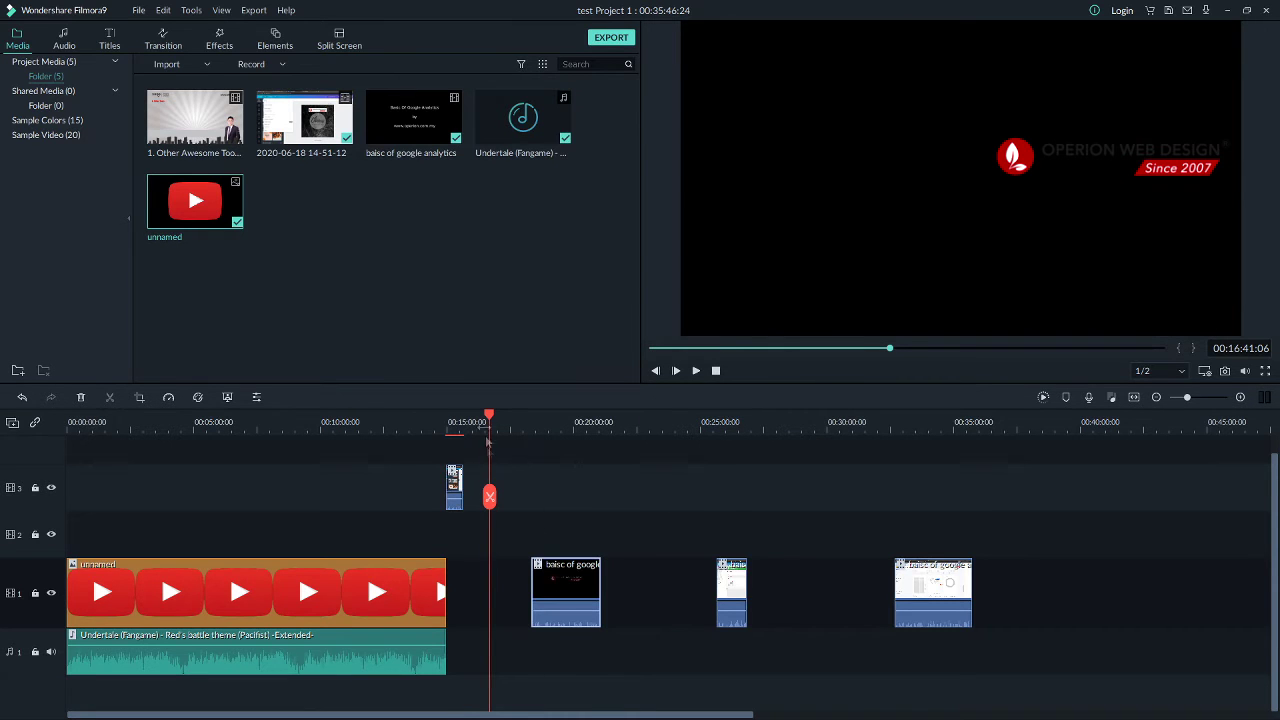
drag(489, 440, 553, 440)
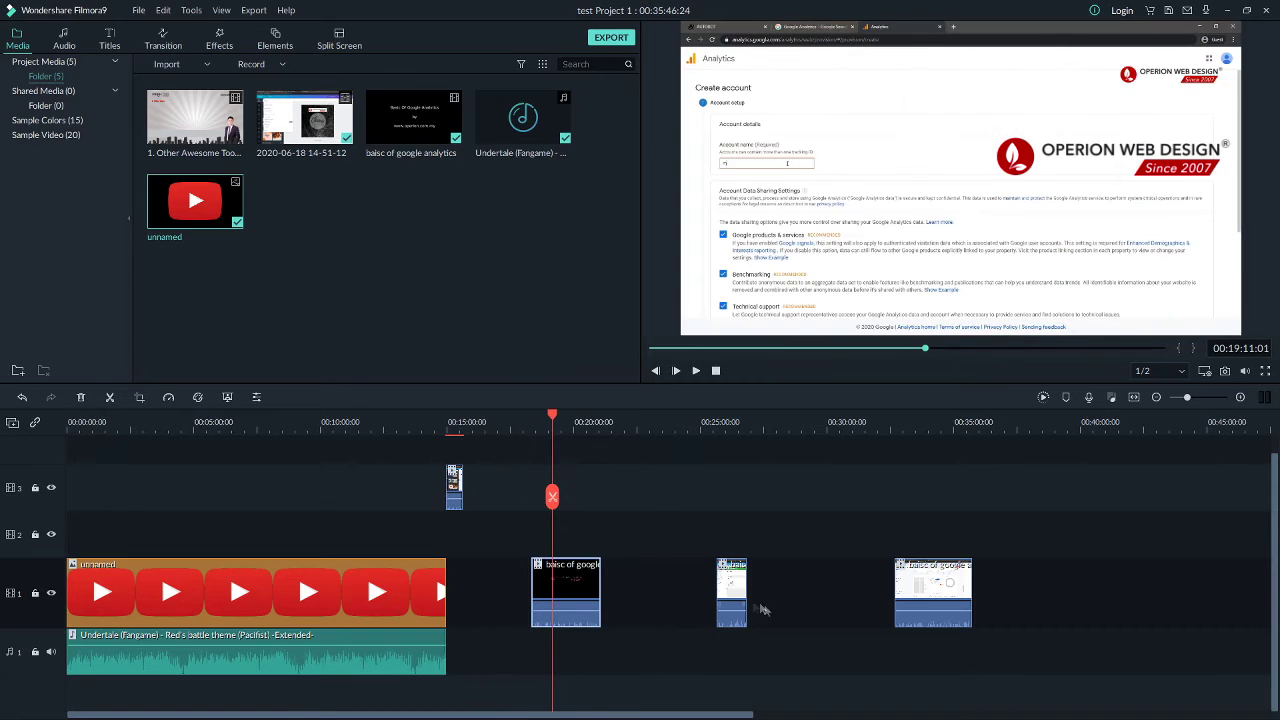
right_click(575, 612)
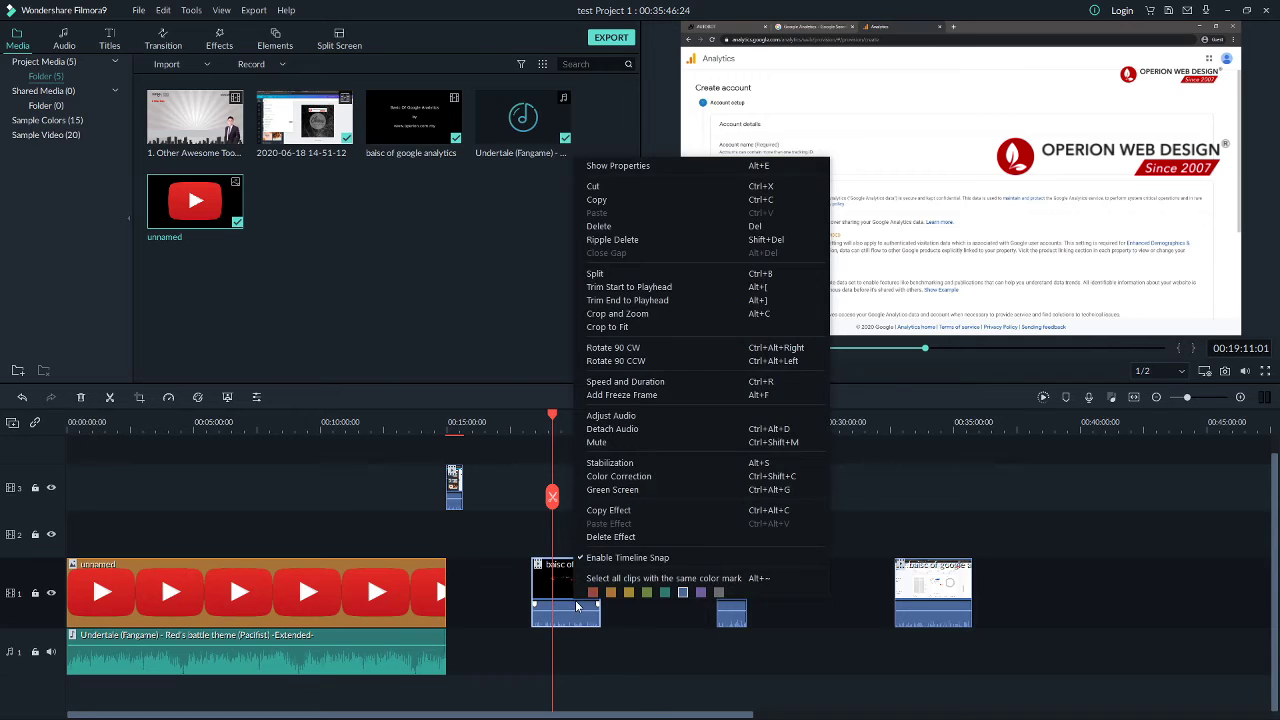
click(633, 434)
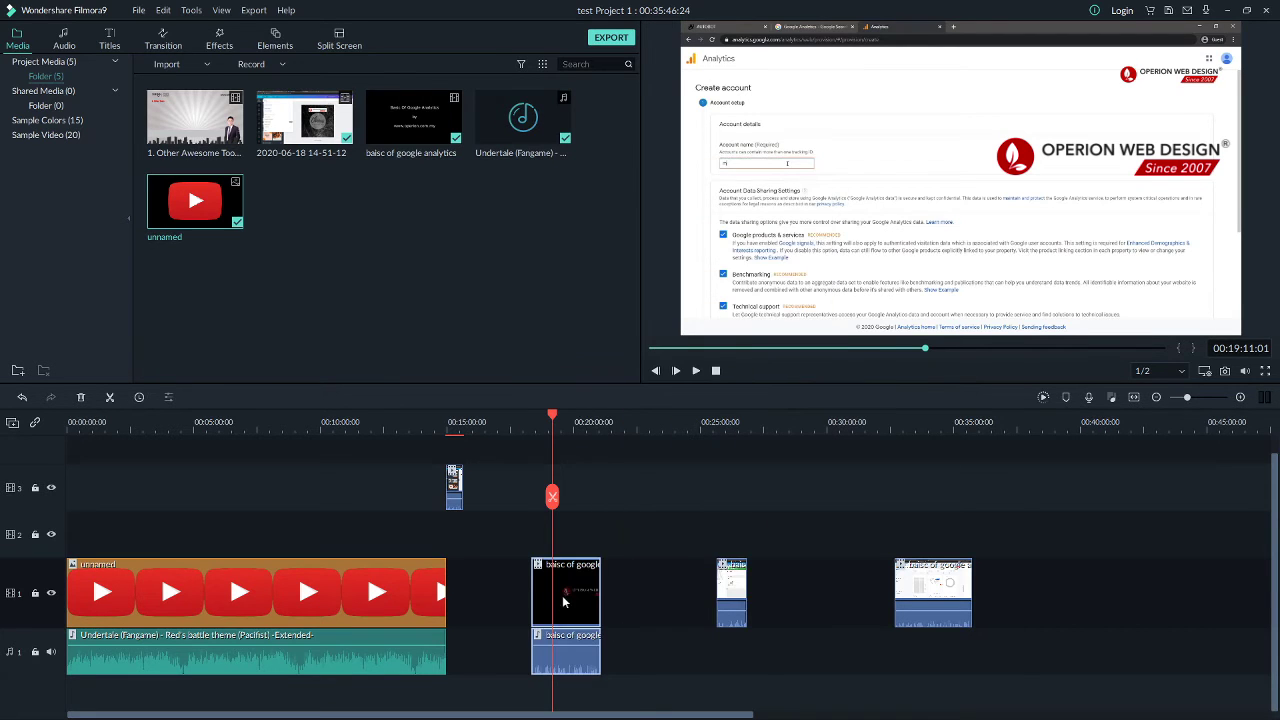
- Align the first piece and its detached audio with the playhead at 00:19:11:01 and ripple delete that audio
drag(562, 607, 584, 593)
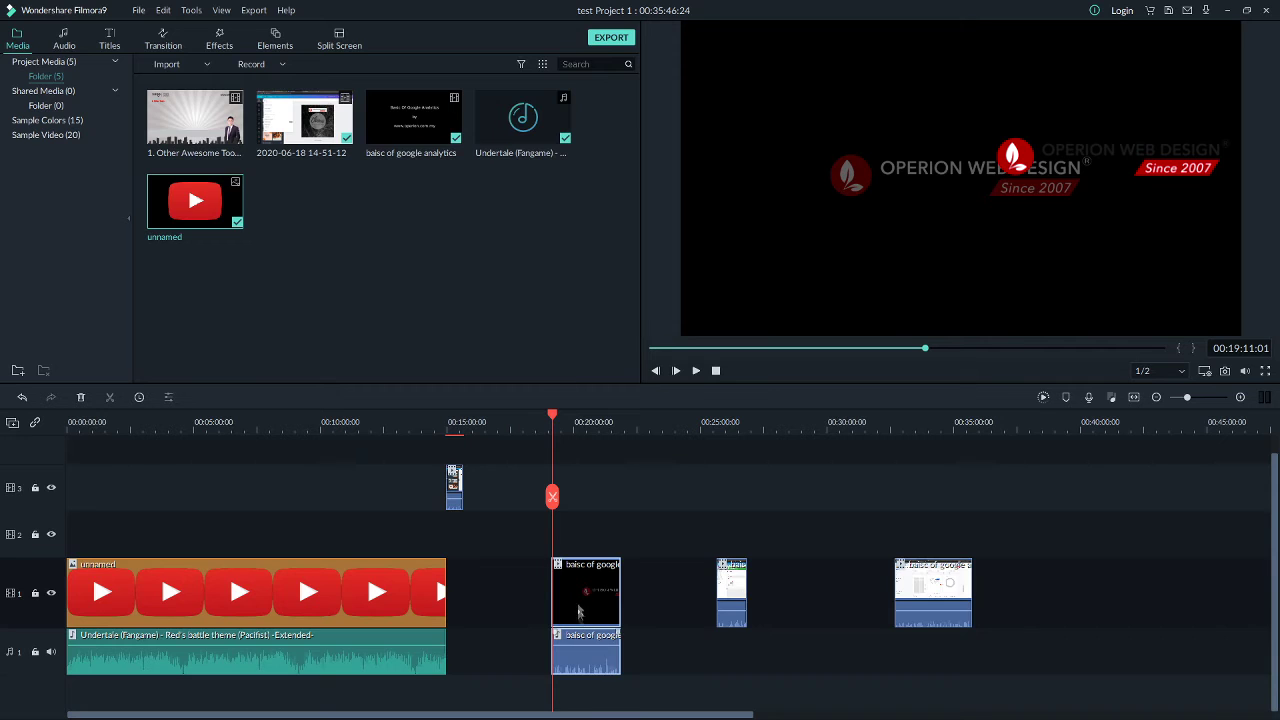
click(579, 668)
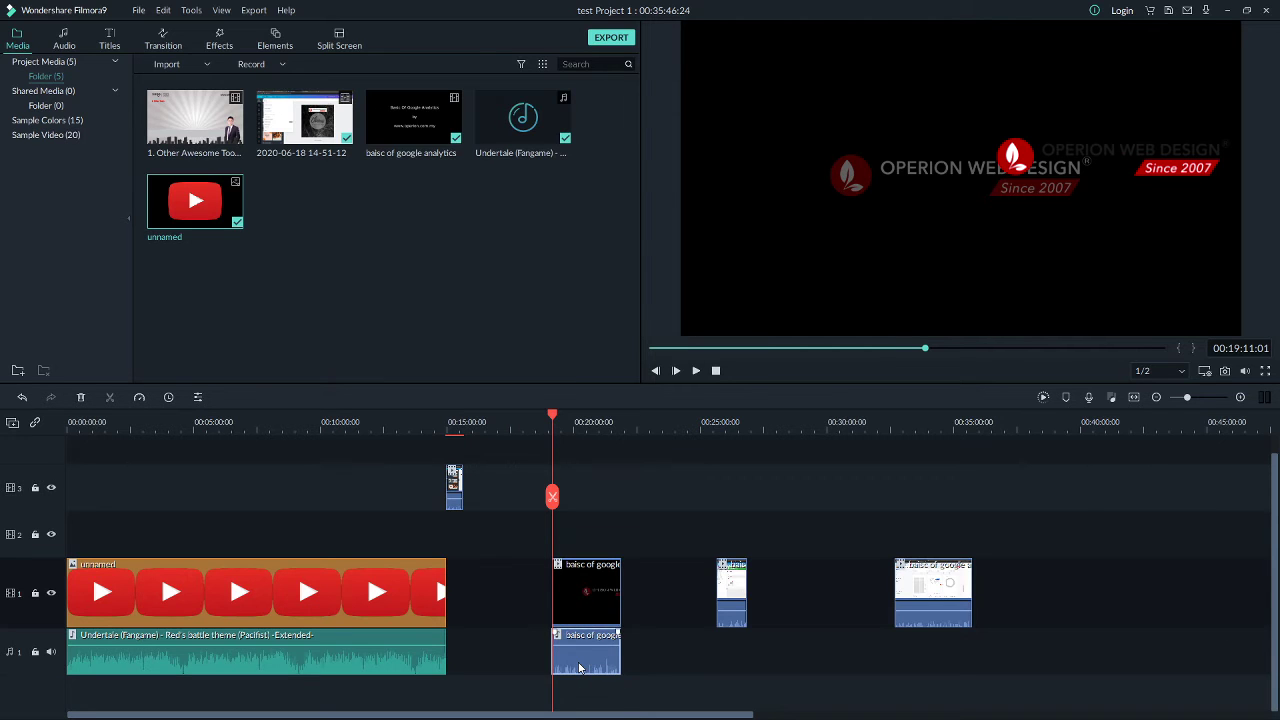
key(shift+Delete)
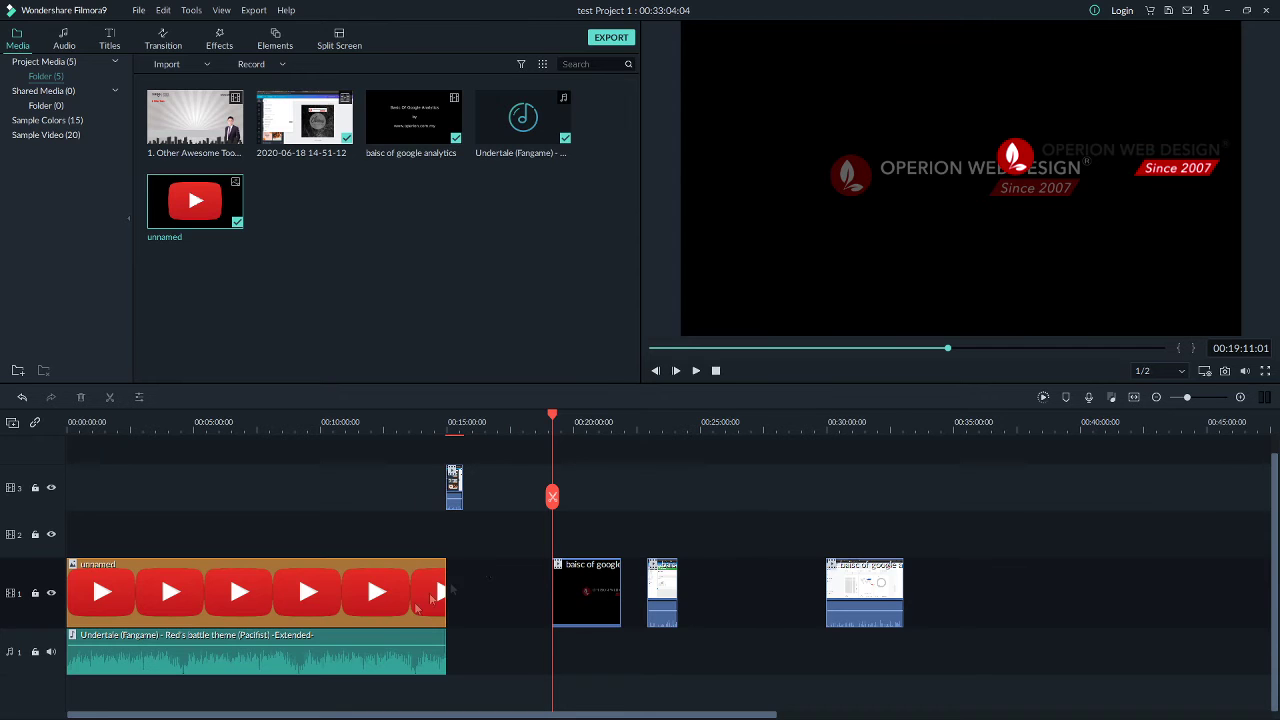
- Detach the audio from the second and third "baisc of google analytics" pieces on track 1
right_click(665, 616)
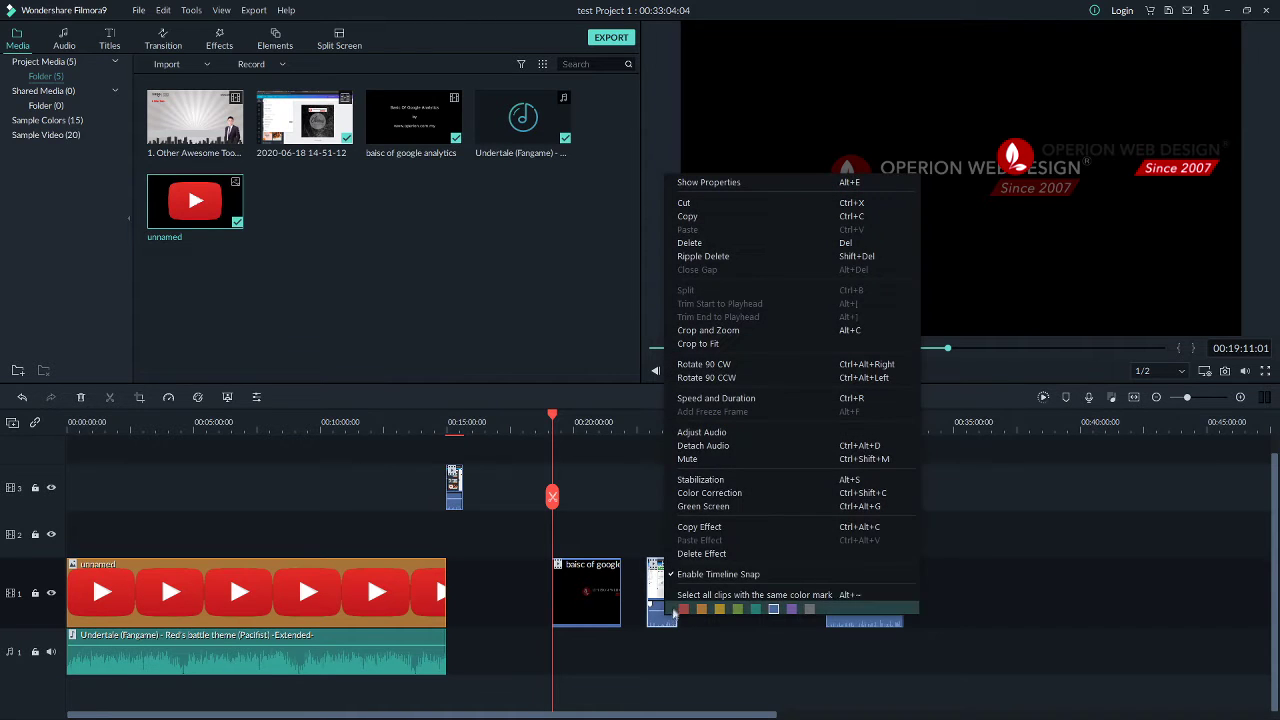
click(731, 446)
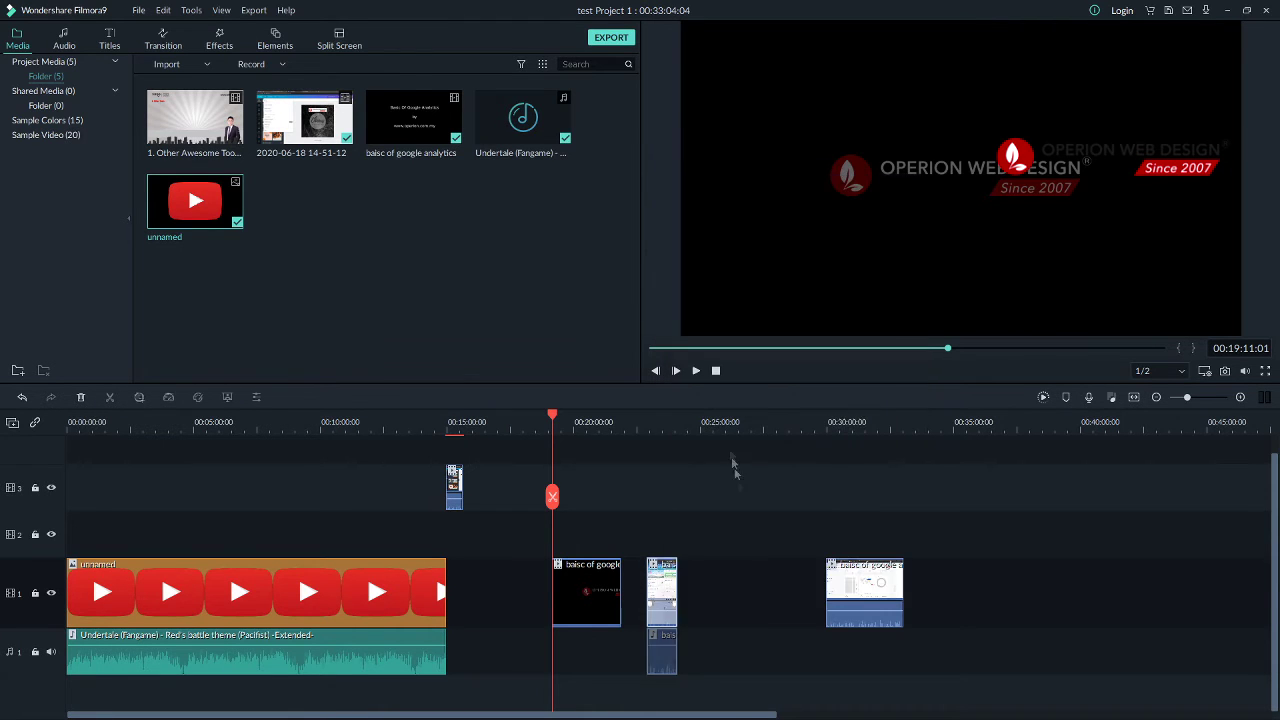
right_click(862, 618)
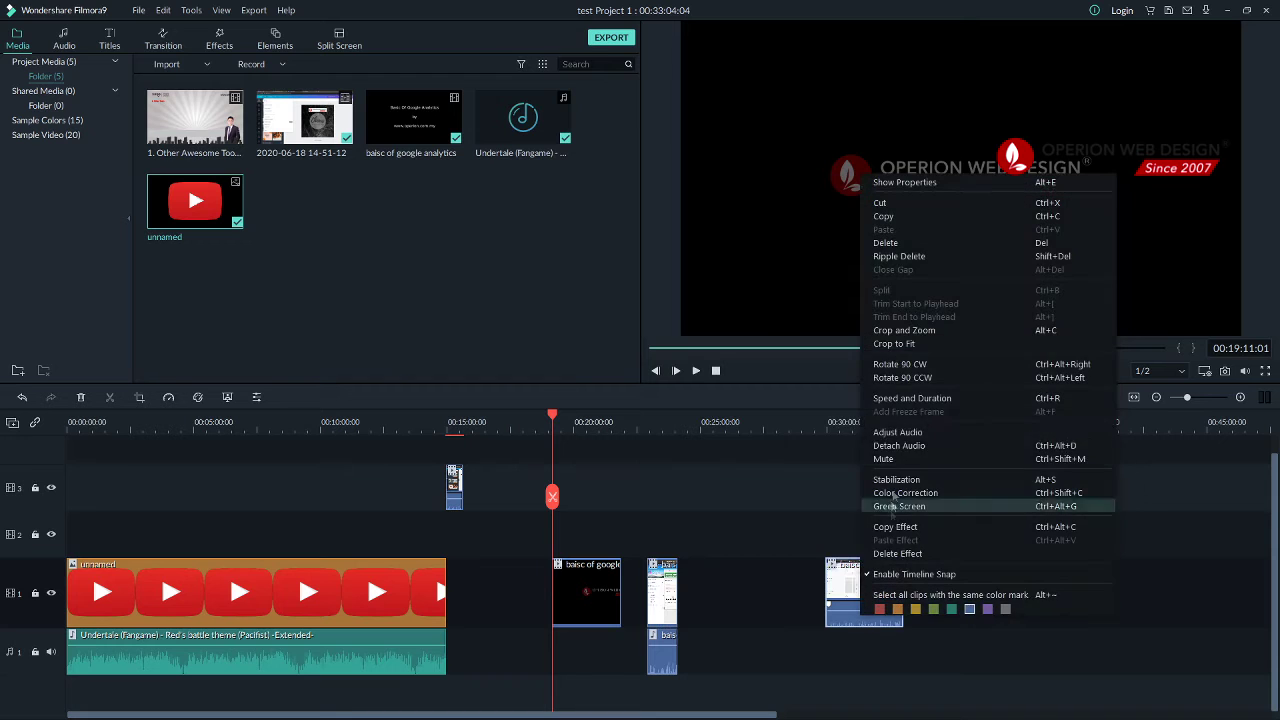
click(899, 446)
- Ripple delete the second piece's detached audio and place the second piece directly against the end of the first
right_click(660, 660)
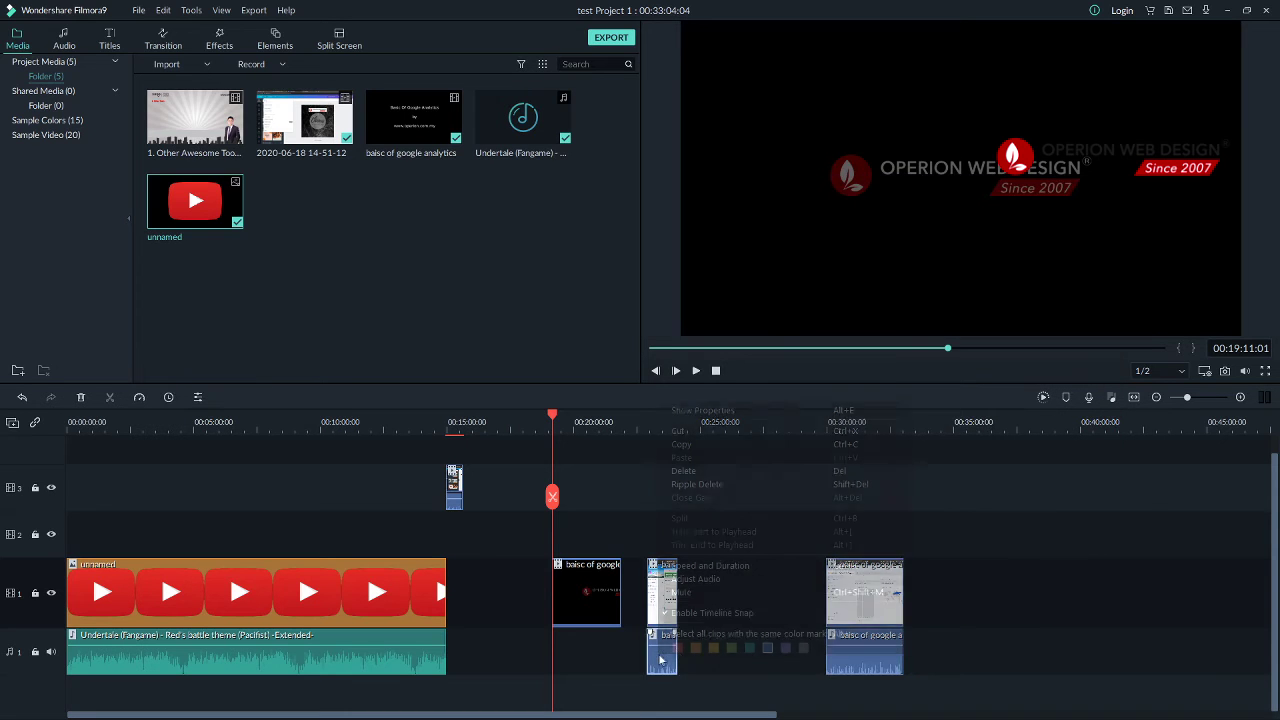
click(697, 484)
drag(660, 598, 632, 606)
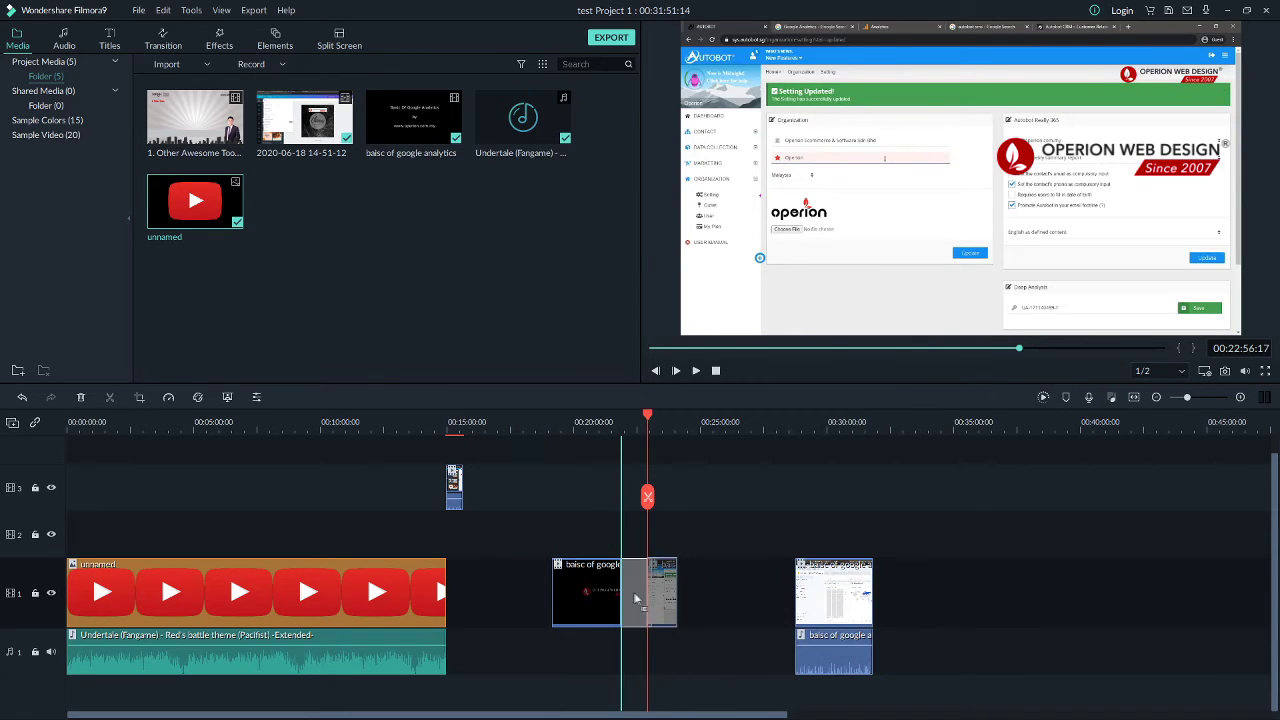
- Move the Undertale music clip on audio track 1 to start beneath the first piece and play that section
drag(320, 652, 947, 640)
click(699, 370)
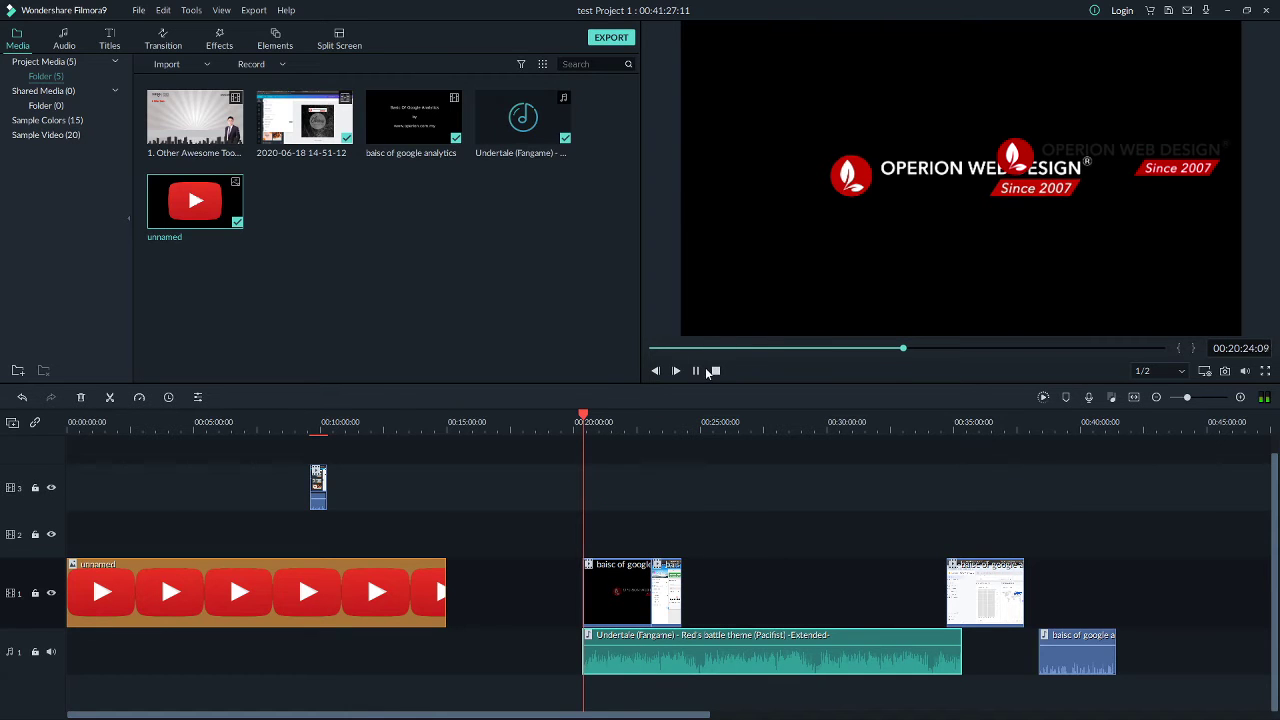
click(600, 420)
key(space)
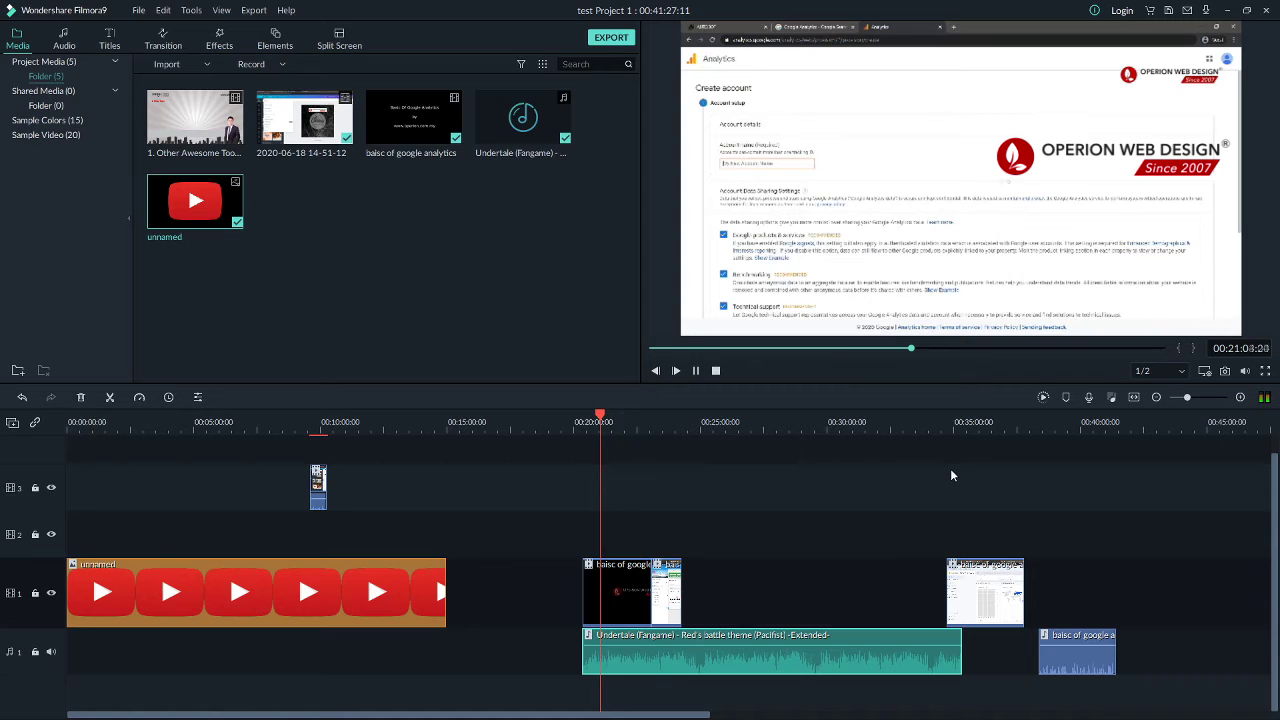
click(696, 371)
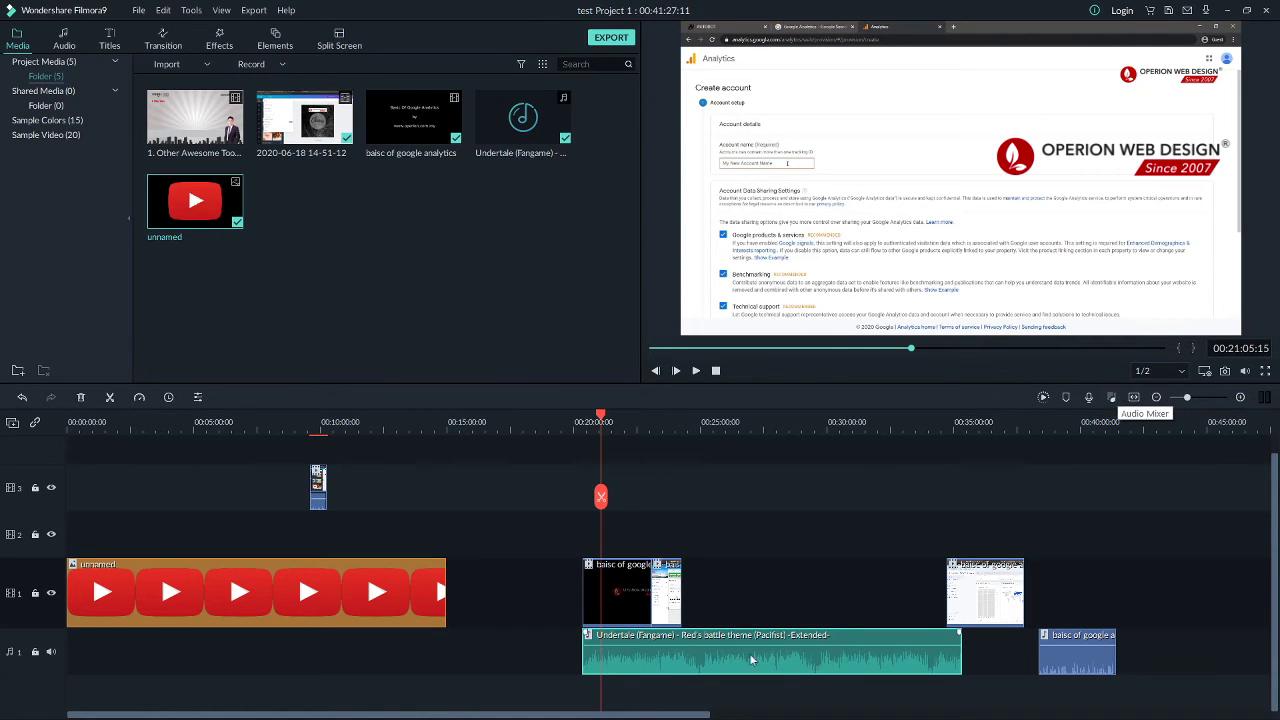
- View the track levels in the Audio Mixer, close it, and scrub through the beginning of the first piece
click(1113, 398)
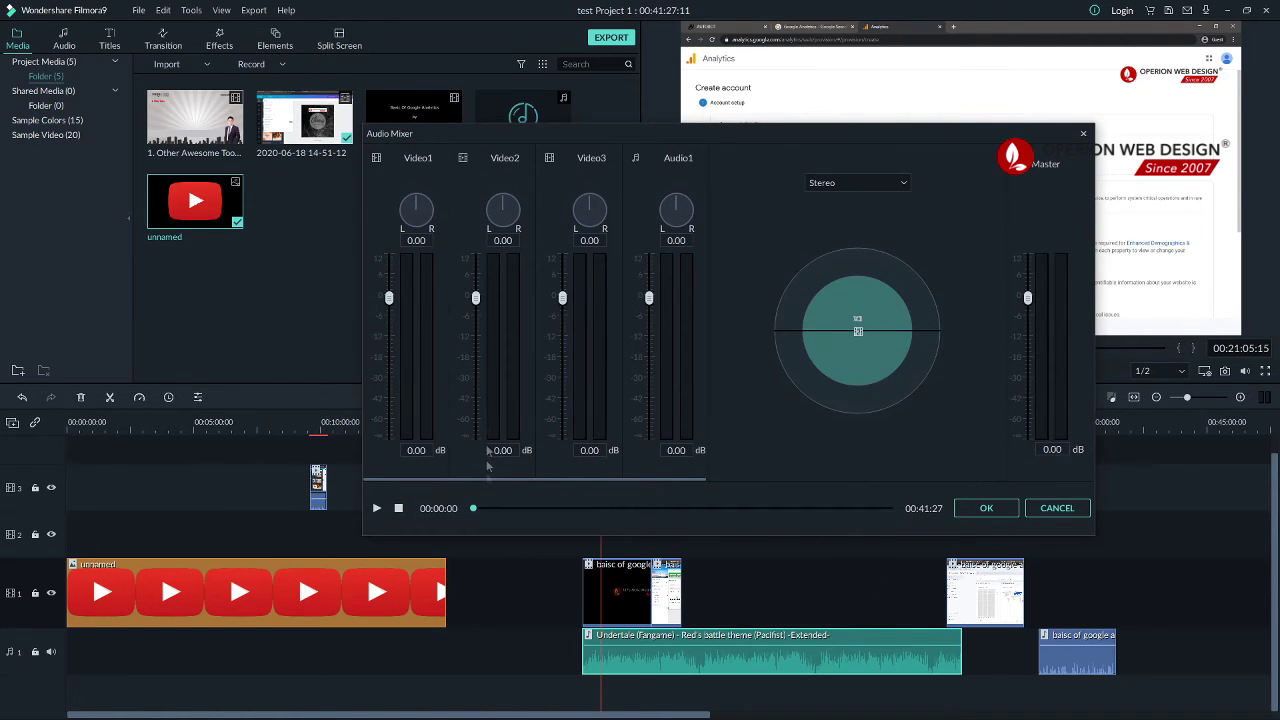
click(986, 508)
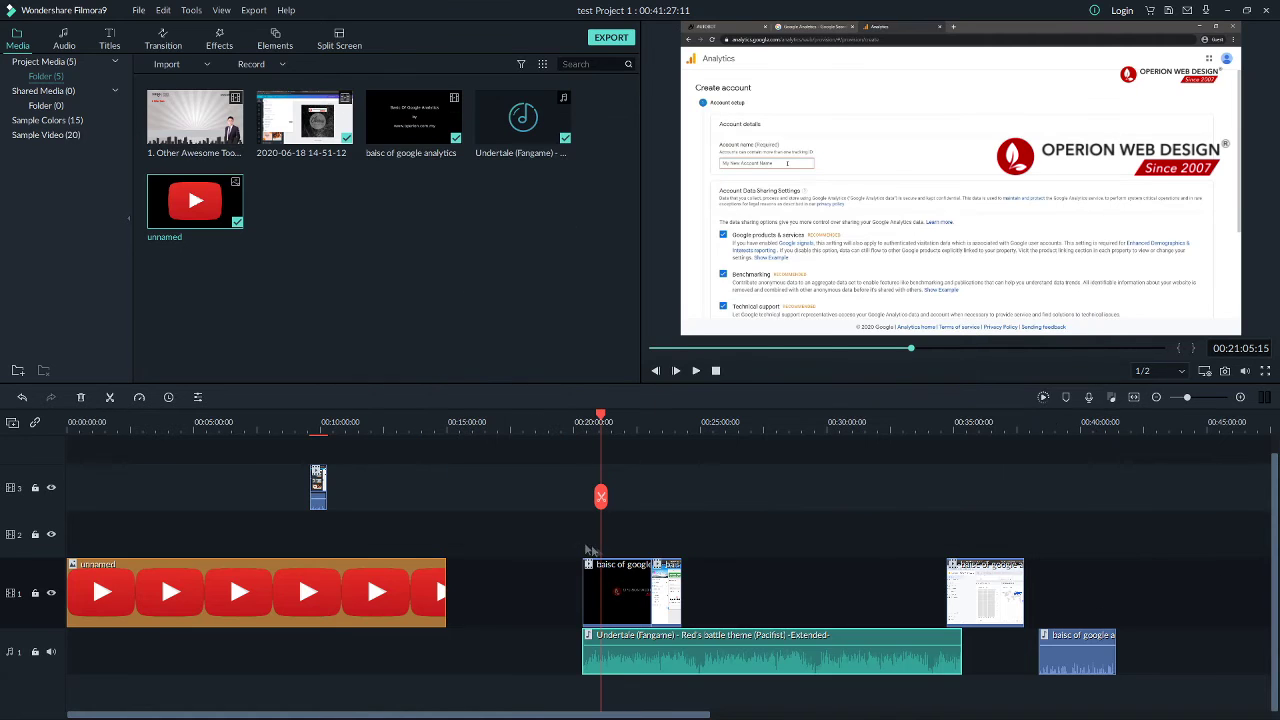
click(577, 471)
drag(601, 416, 586, 416)
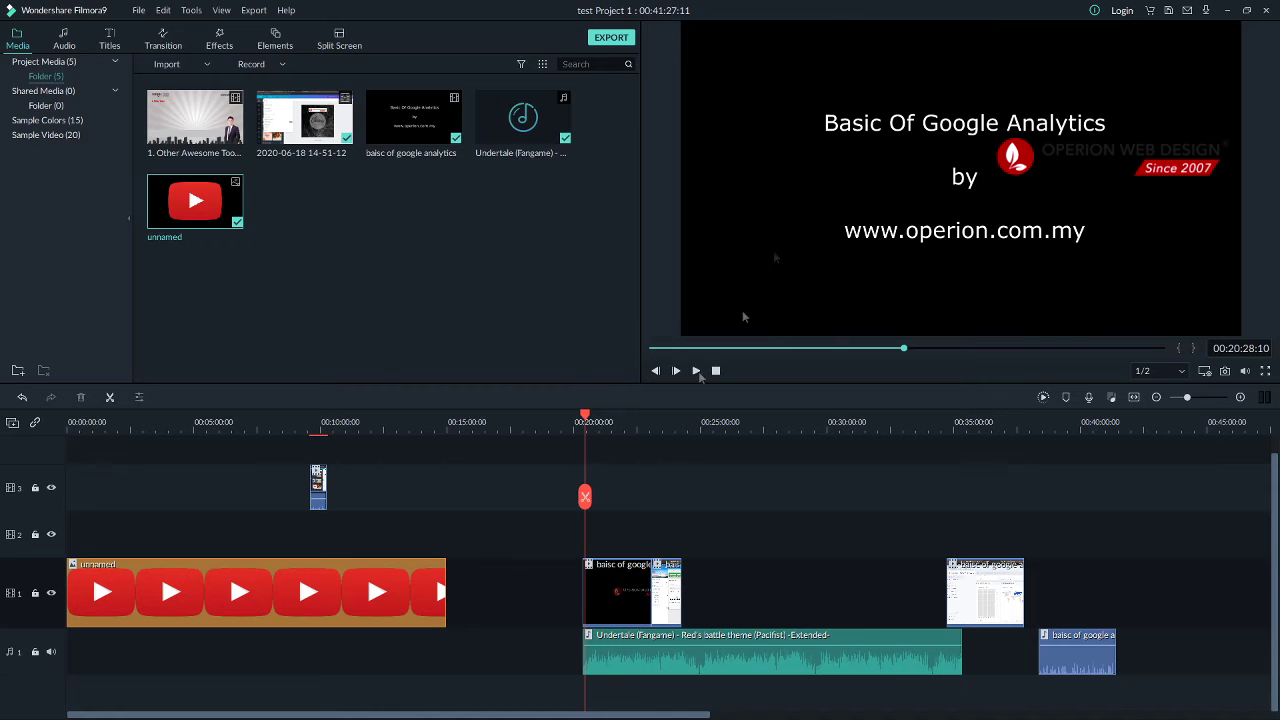
drag(587, 425, 591, 423)
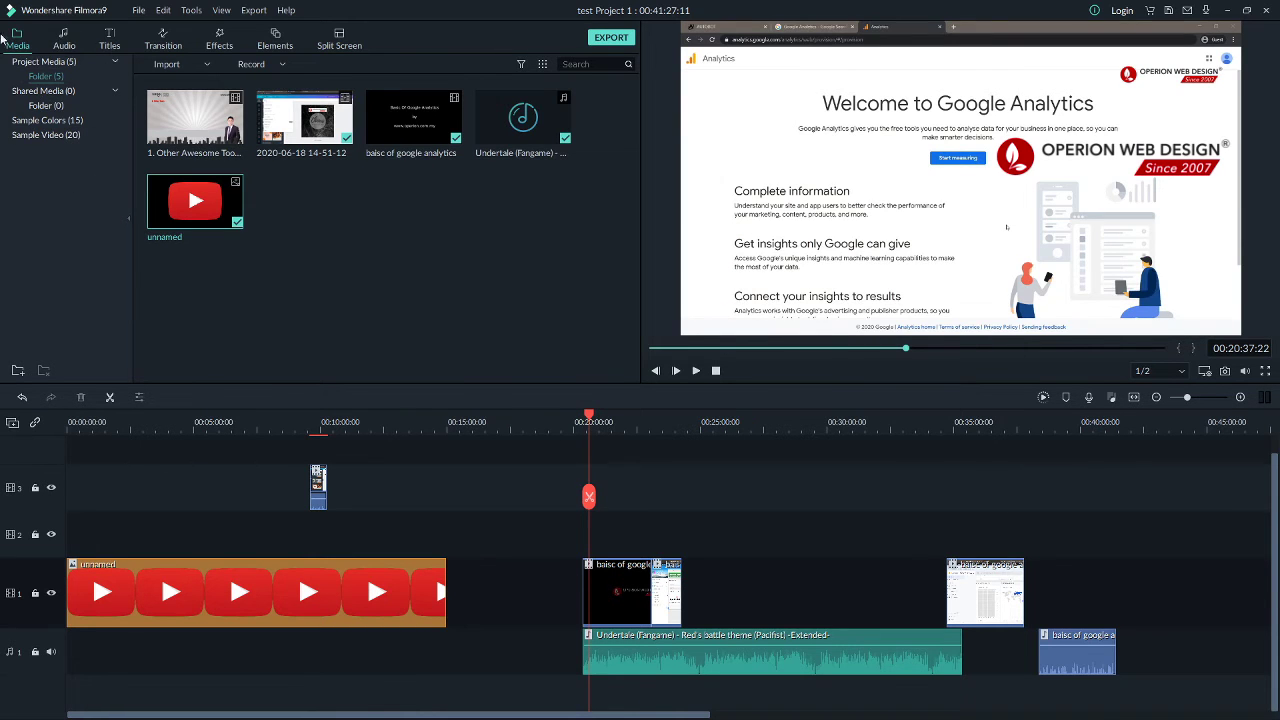
- Browse the included titles and add Title 21 to track 2 at 00:20:37:22
click(110, 37)
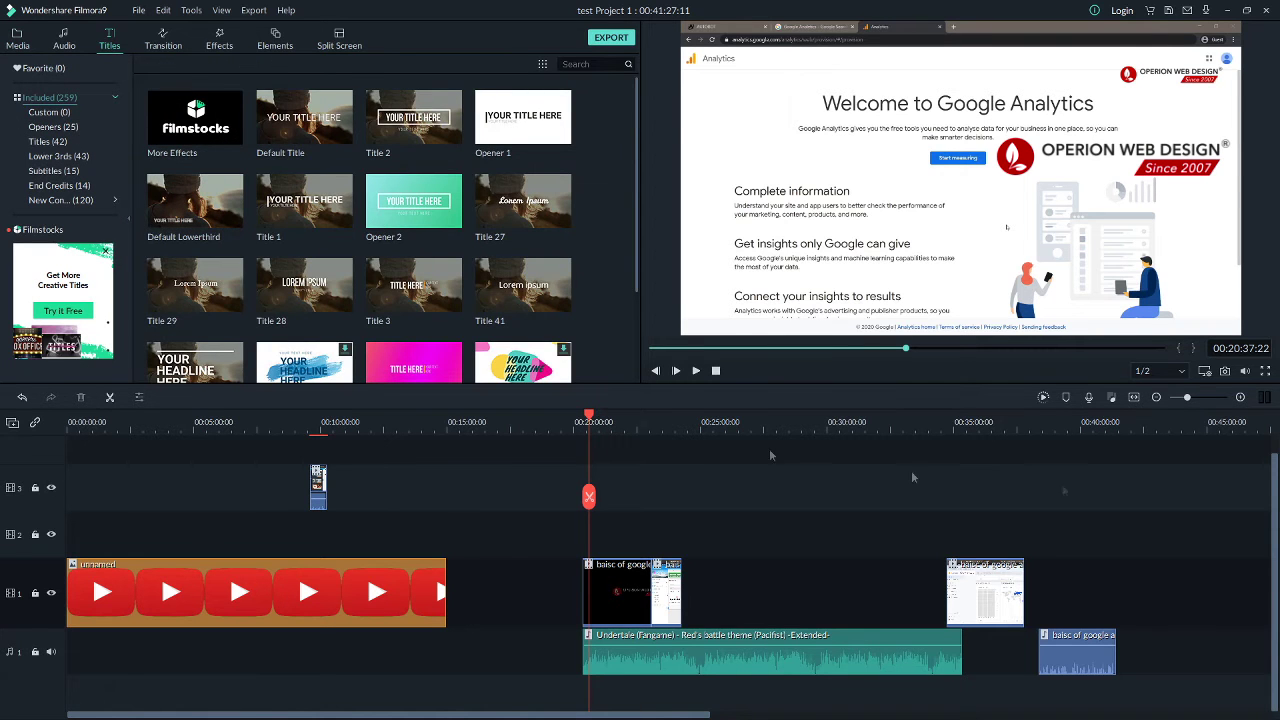
scroll(447, 262, down, 10)
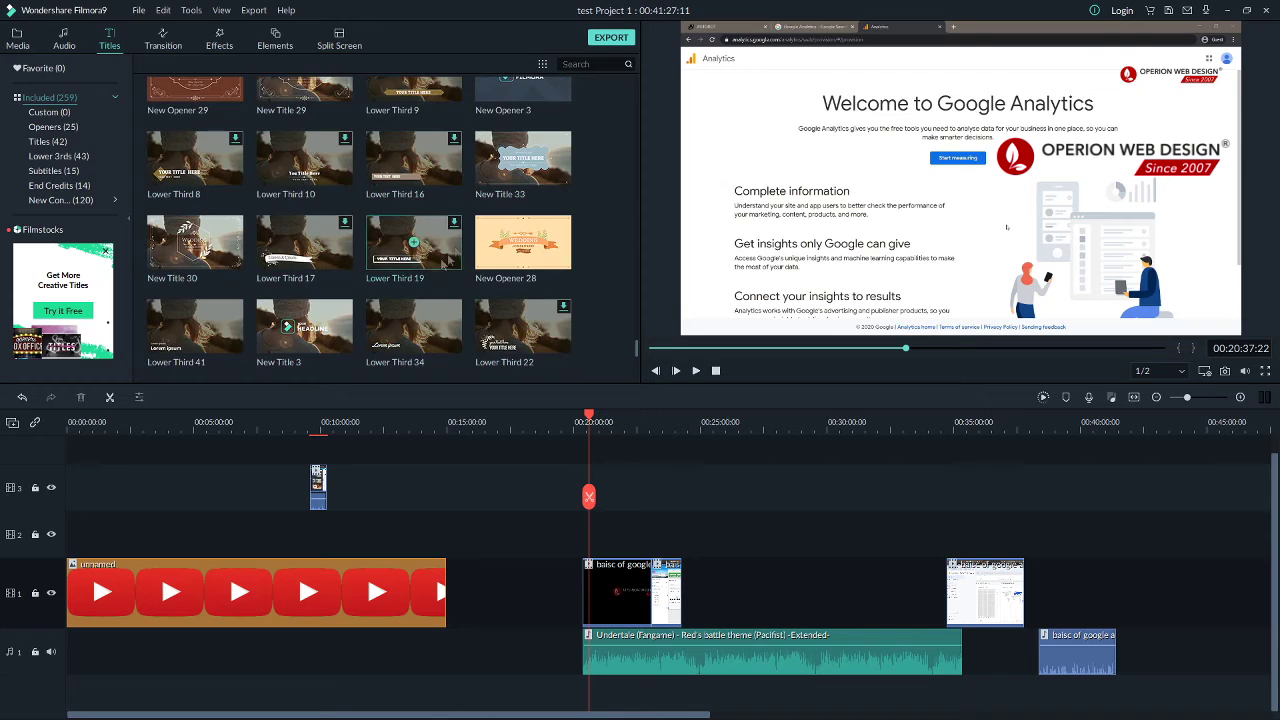
scroll(430, 260, up, 8)
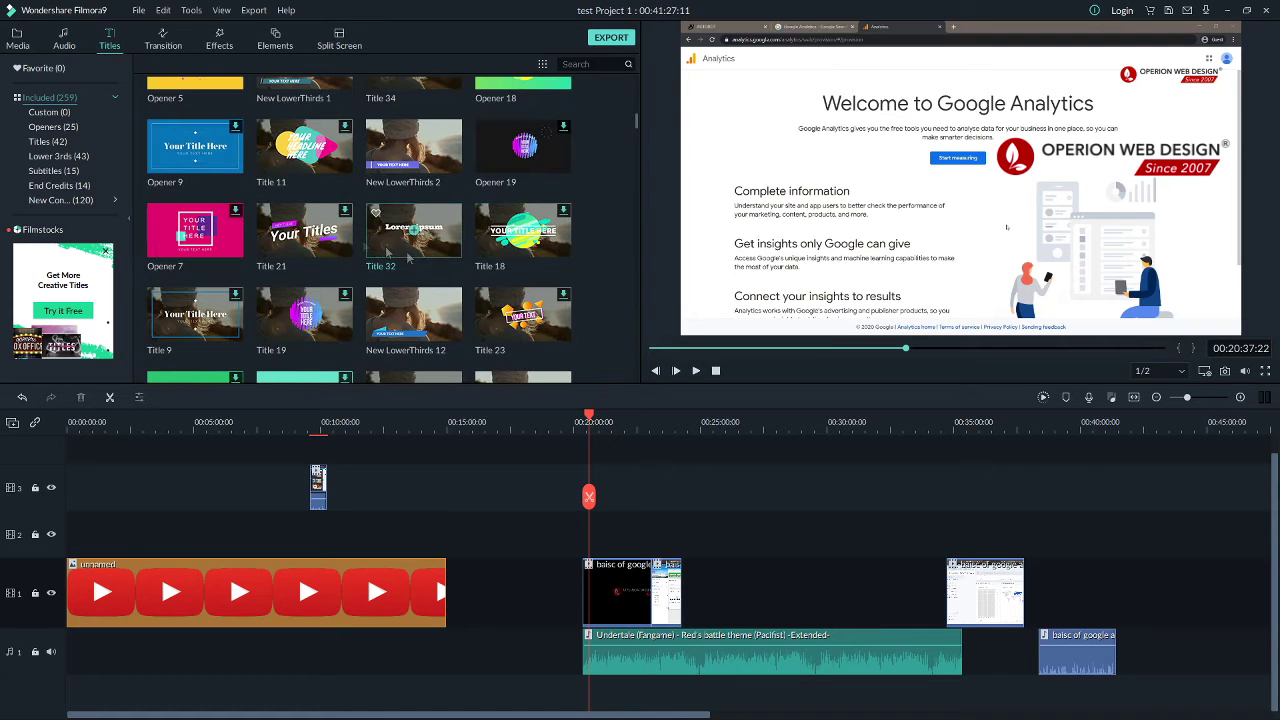
double_click(306, 237)
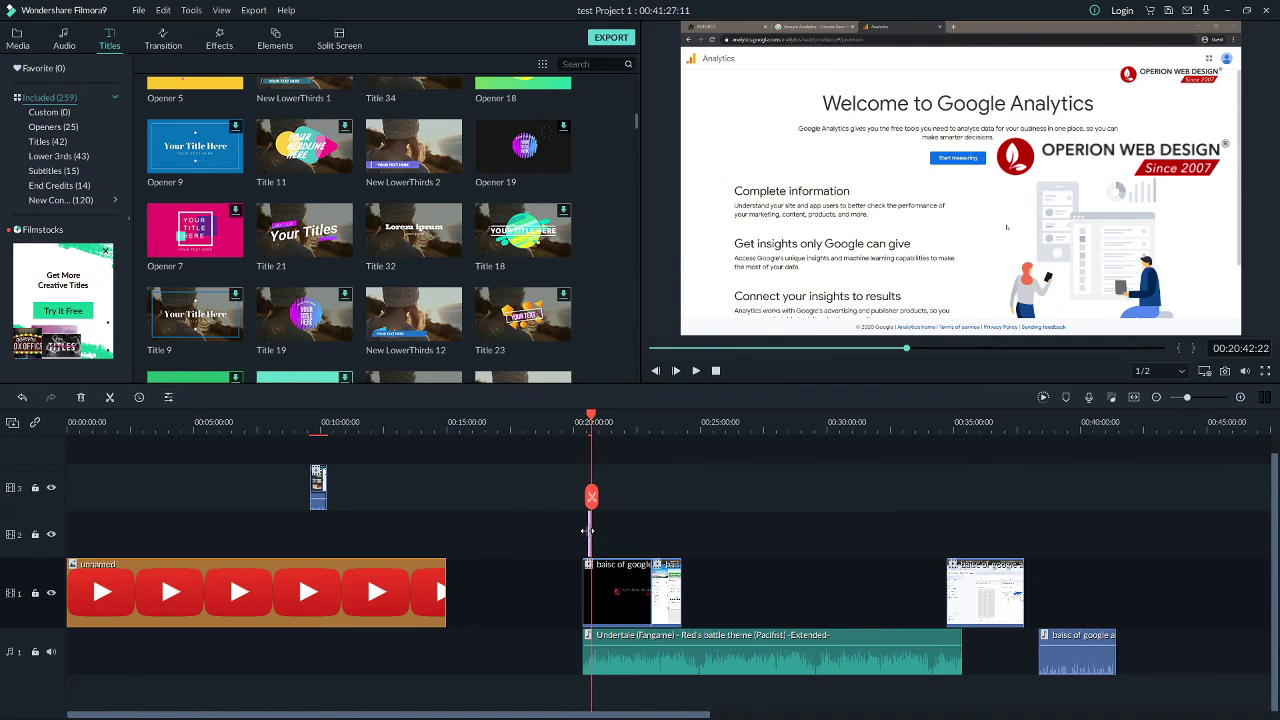
- Open the Title 21 clip for editing and extend its duration on track 2
drag(591, 421, 556, 421)
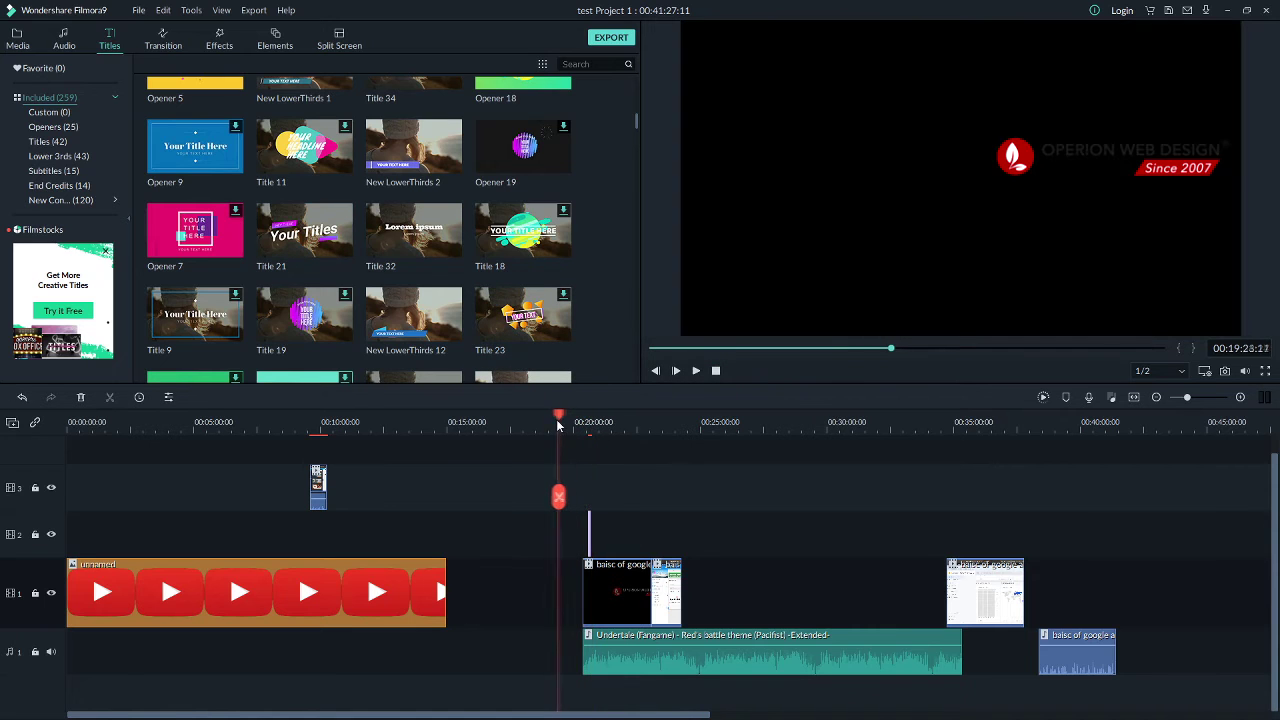
double_click(587, 527)
drag(500, 540, 570, 540)
drag(478, 421, 514, 422)
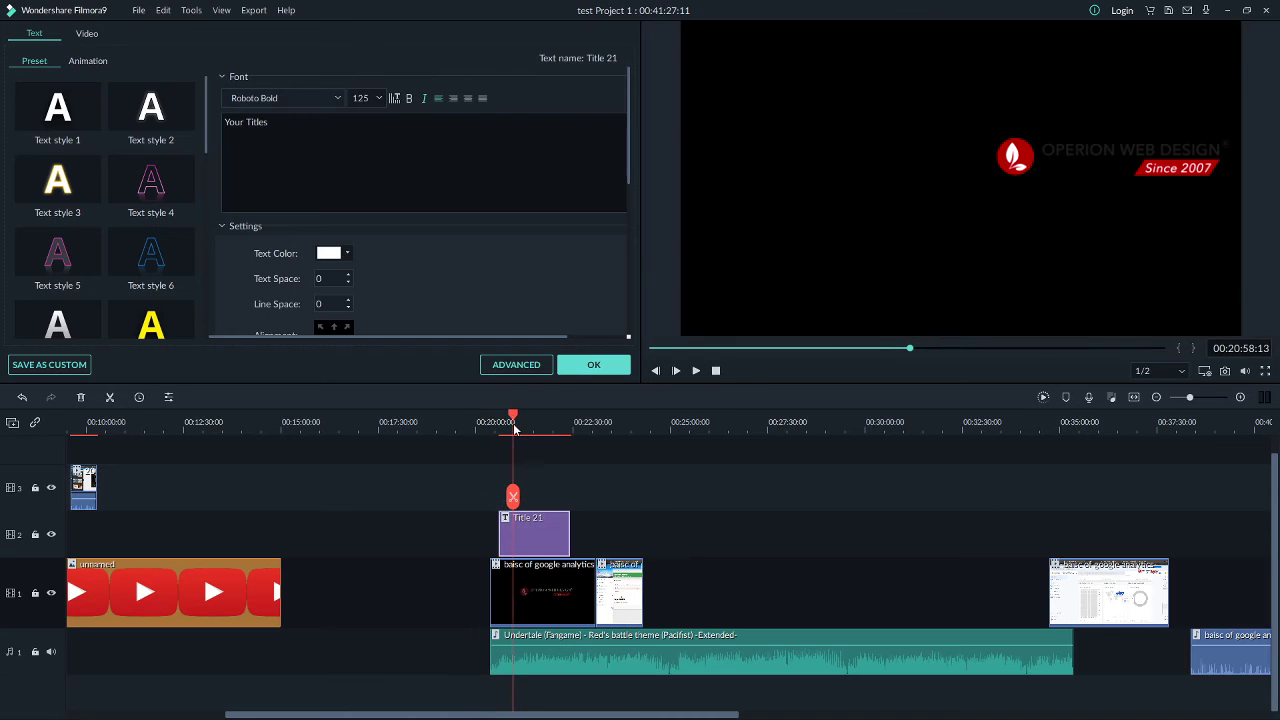
- Move Title 21 along track 2 to end where the first piece begins, and play it from its start
drag(555, 553, 469, 553)
drag(509, 424, 419, 453)
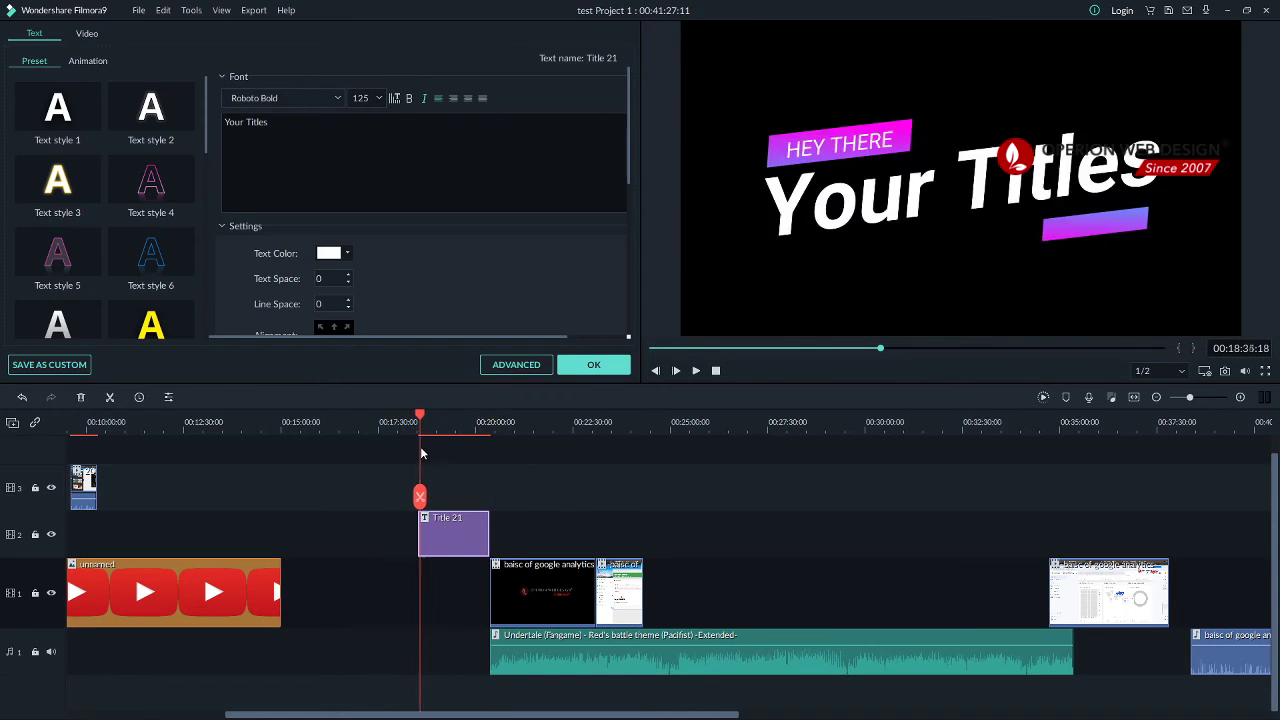
key(space)
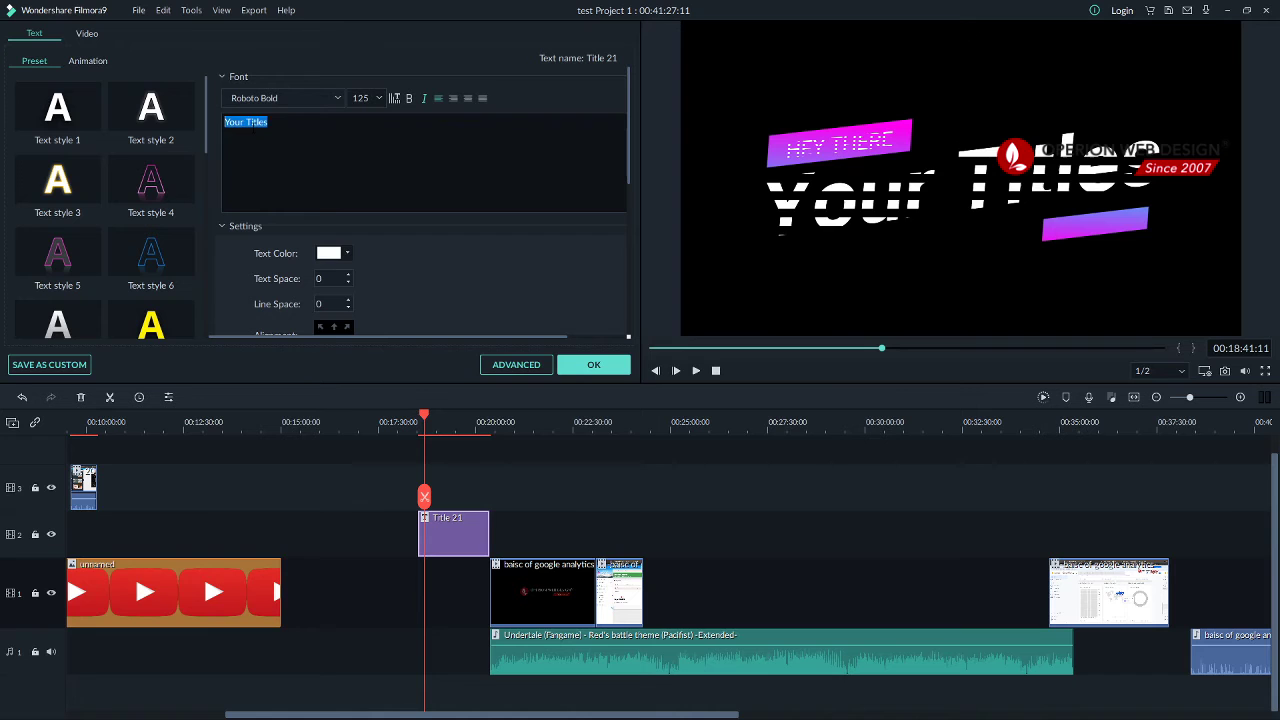
- Replace the "Your Titles" text with "hello guys" and set its text color to muted red
text(hello)
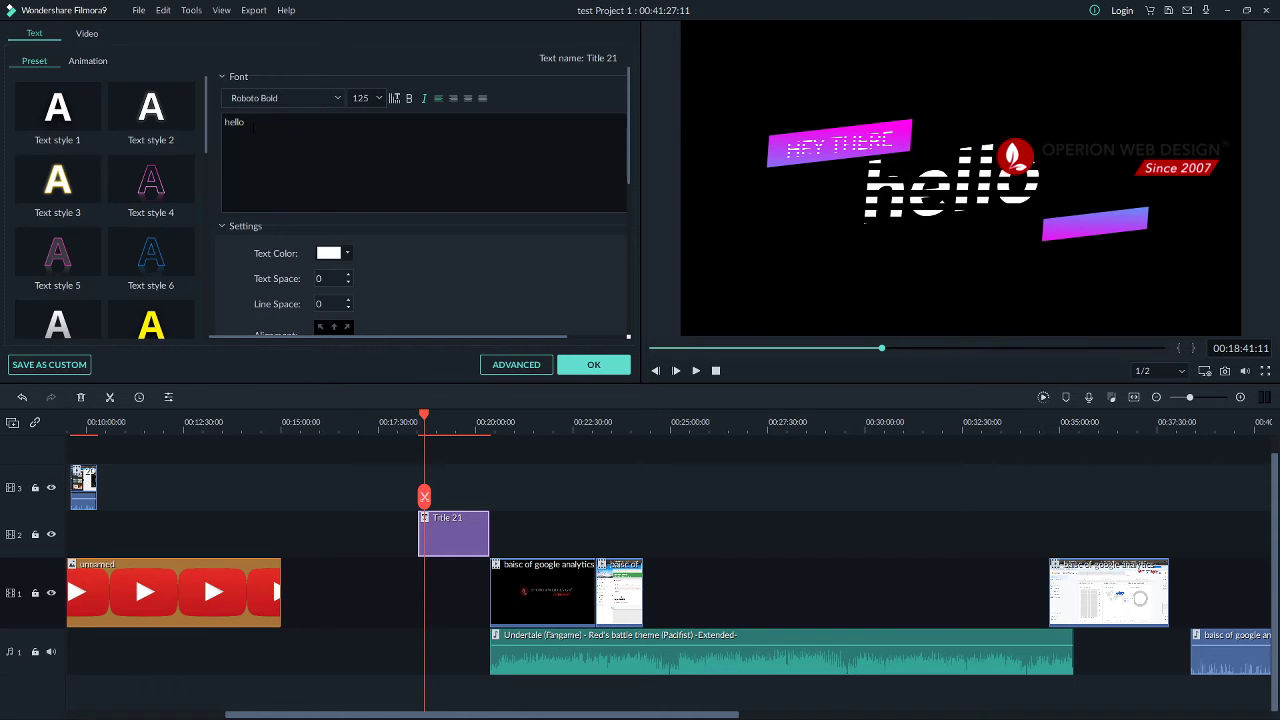
text( guys)
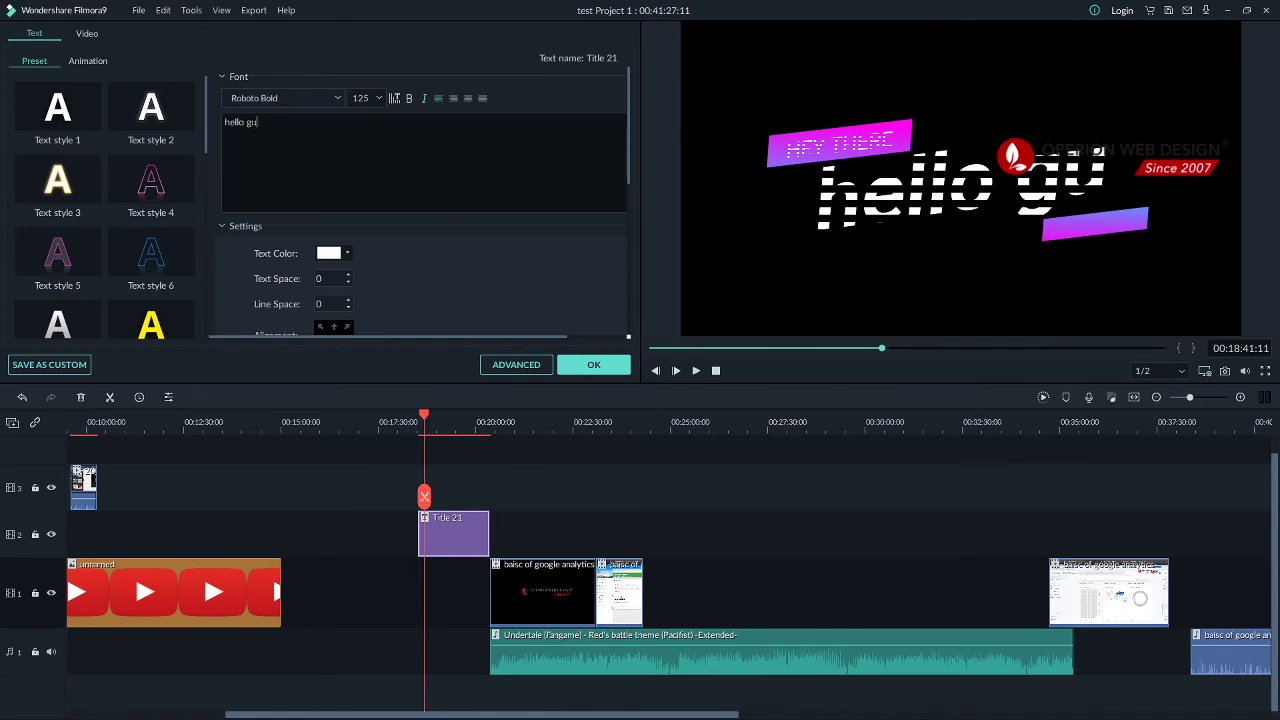
click(347, 254)
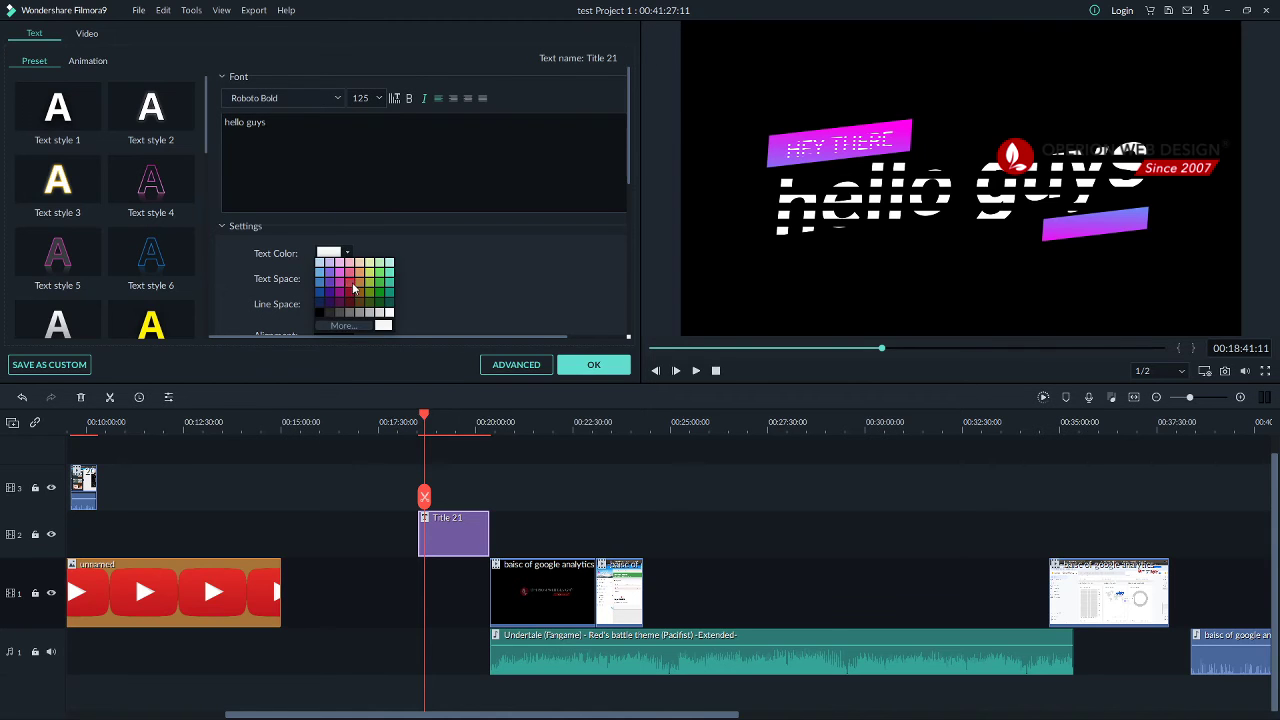
click(353, 289)
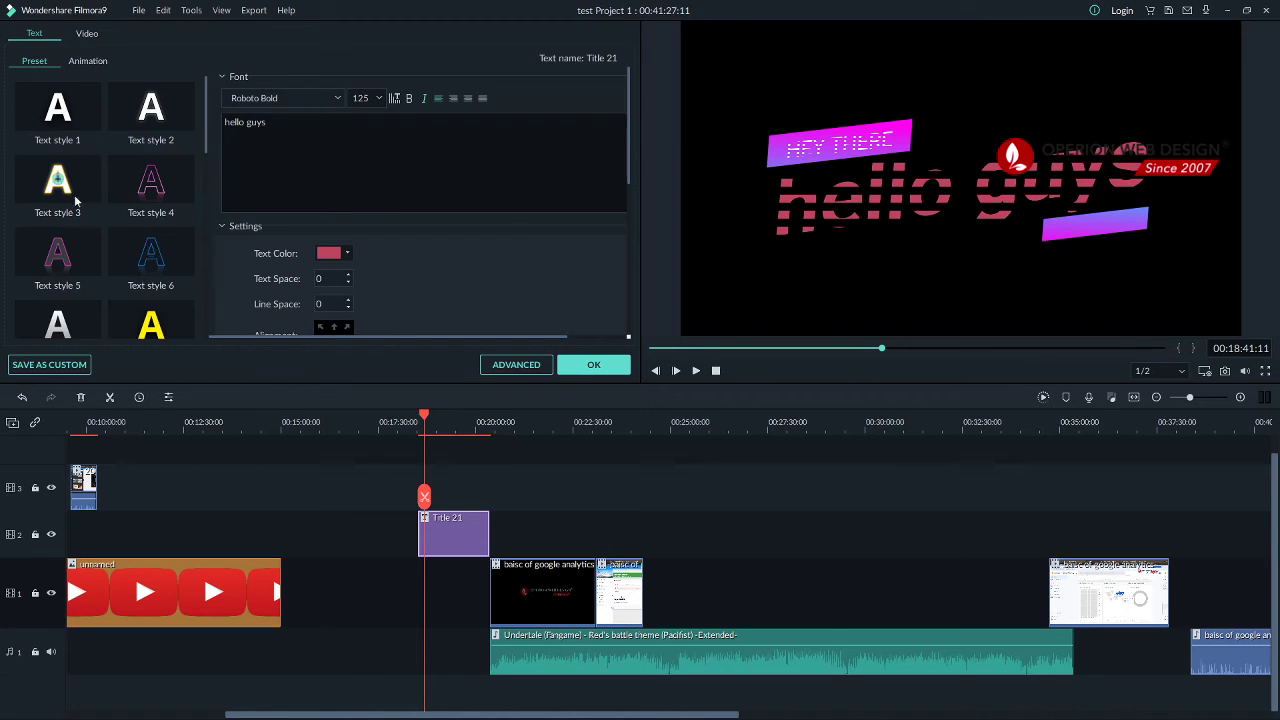
- Try Text style 4 on the title, apply Text style 6 instead, and accept the title edits
click(160, 196)
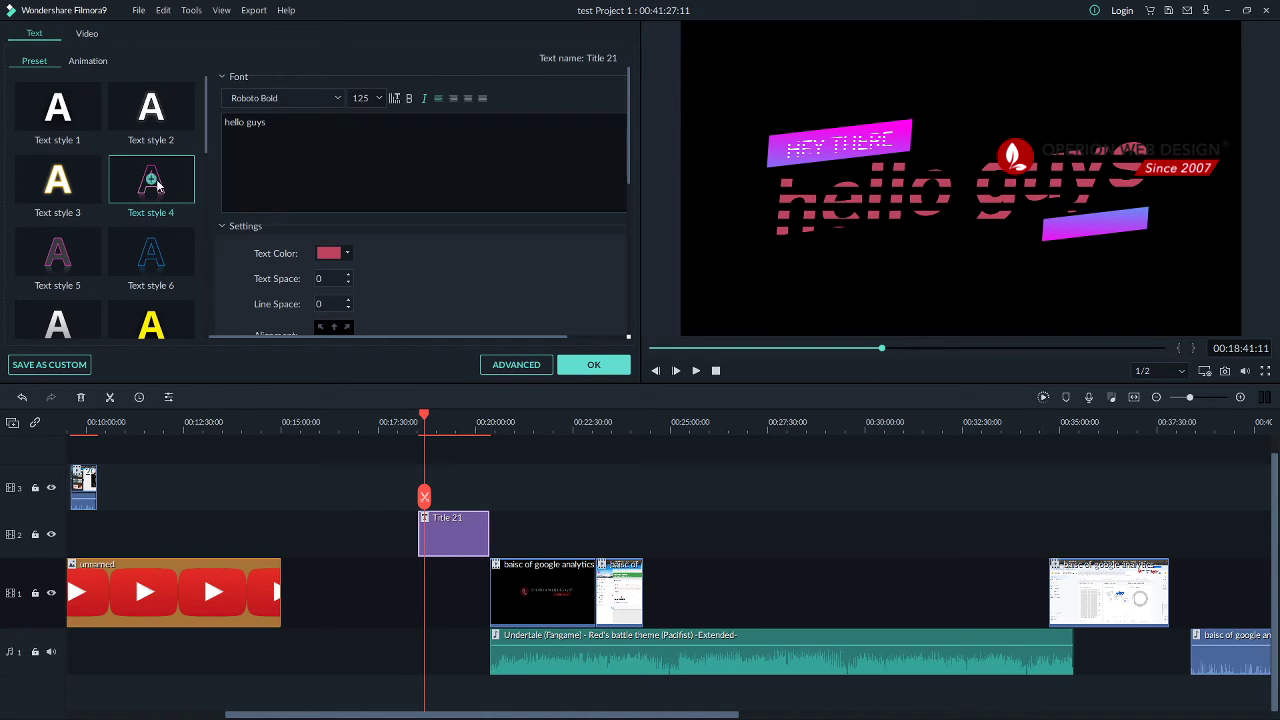
click(151, 182)
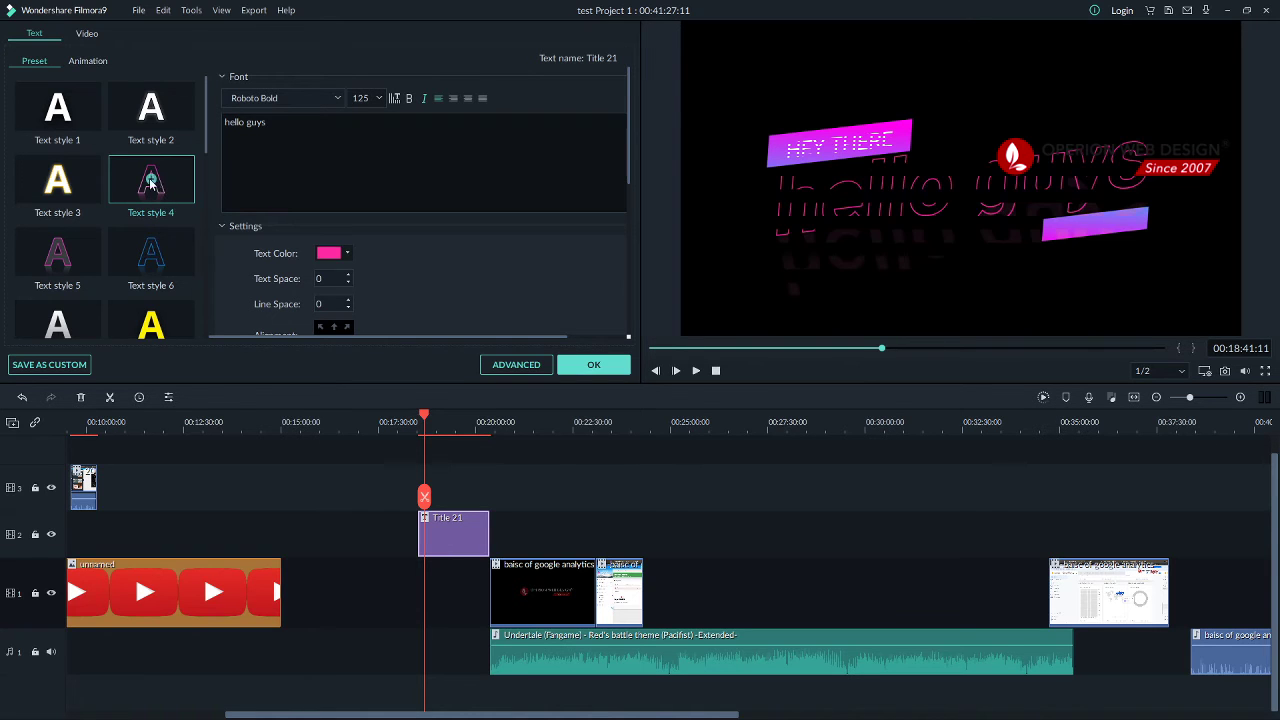
click(152, 256)
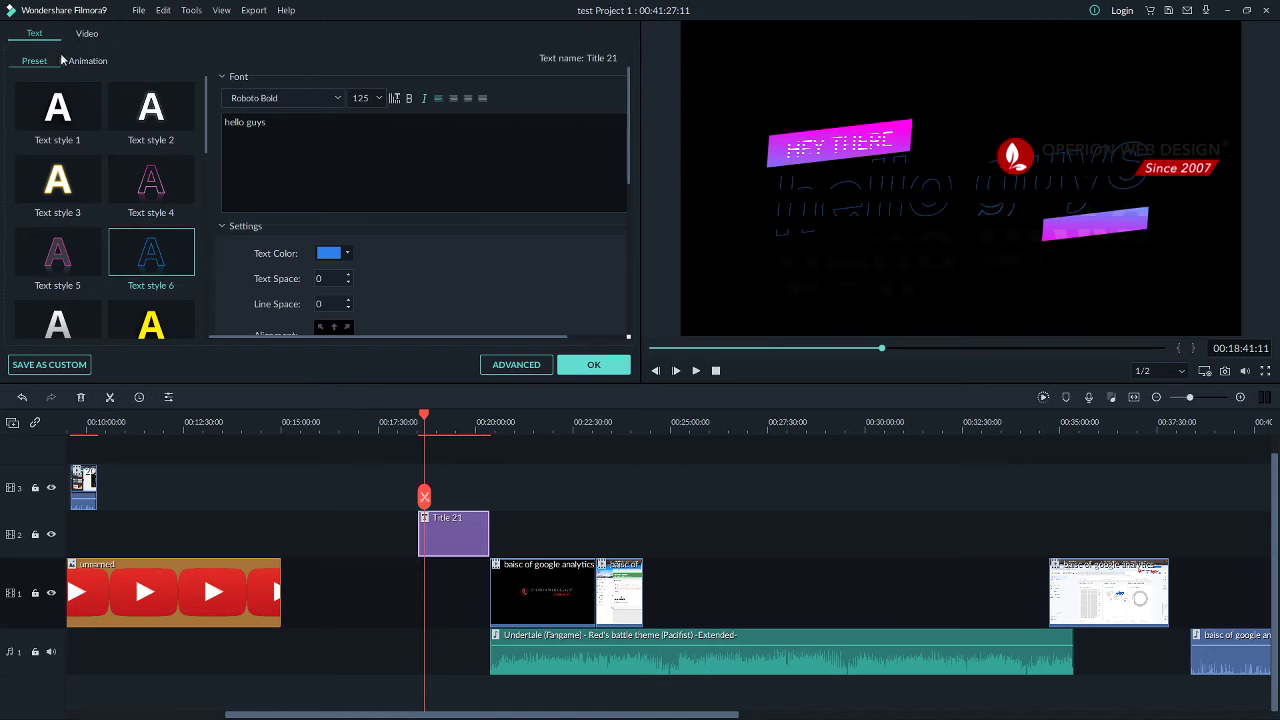
click(590, 366)
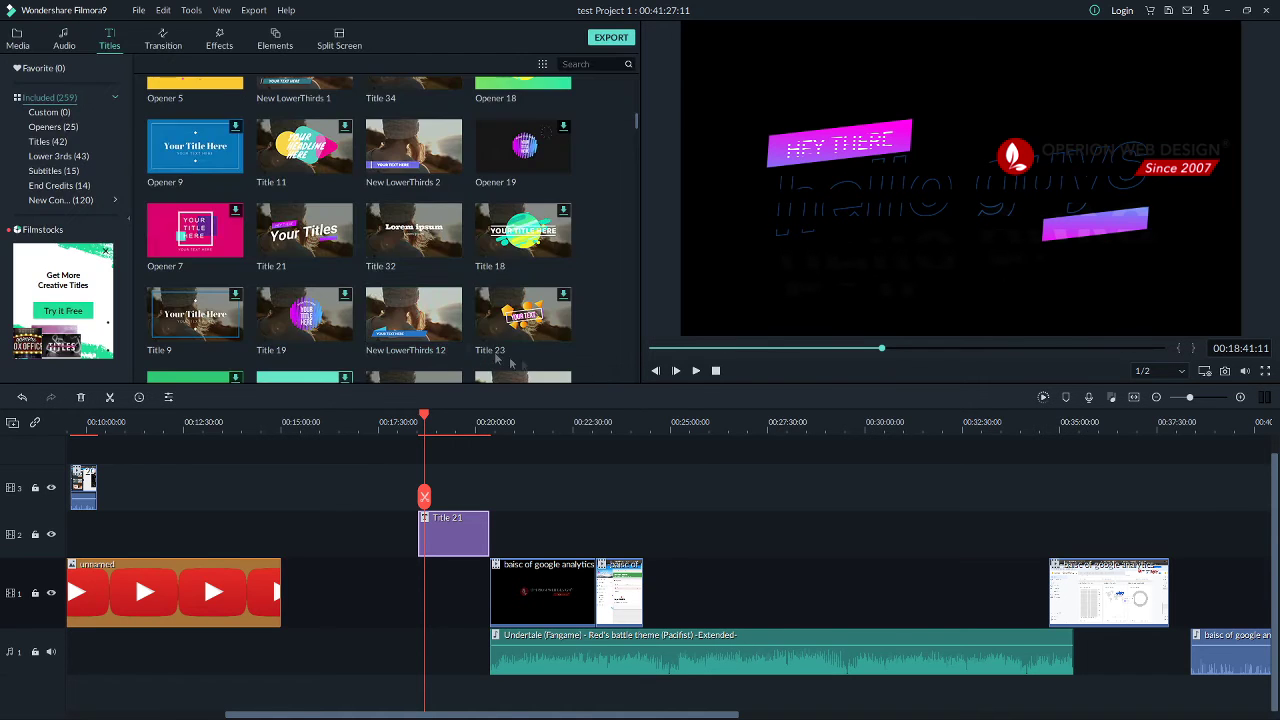
- Apply the Cube transition to the start of the first "baisc of google analytics" clip on track 1 and play it
click(163, 40)
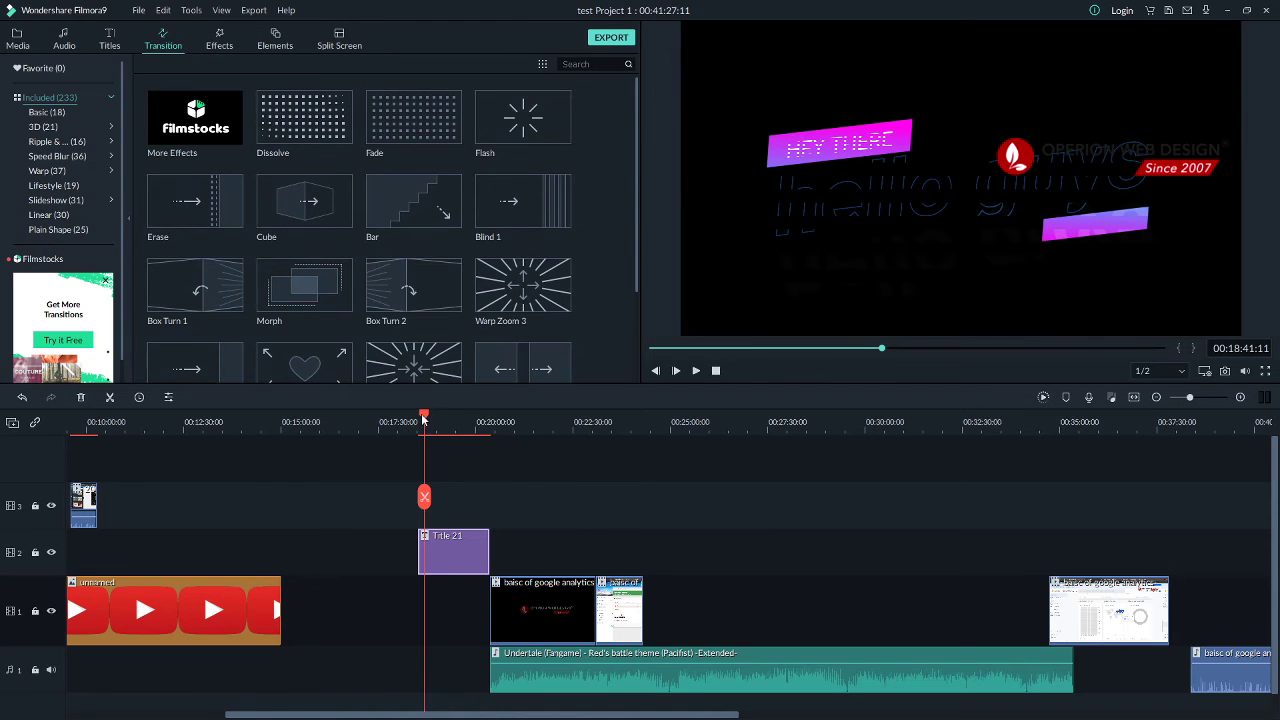
drag(424, 420, 513, 442)
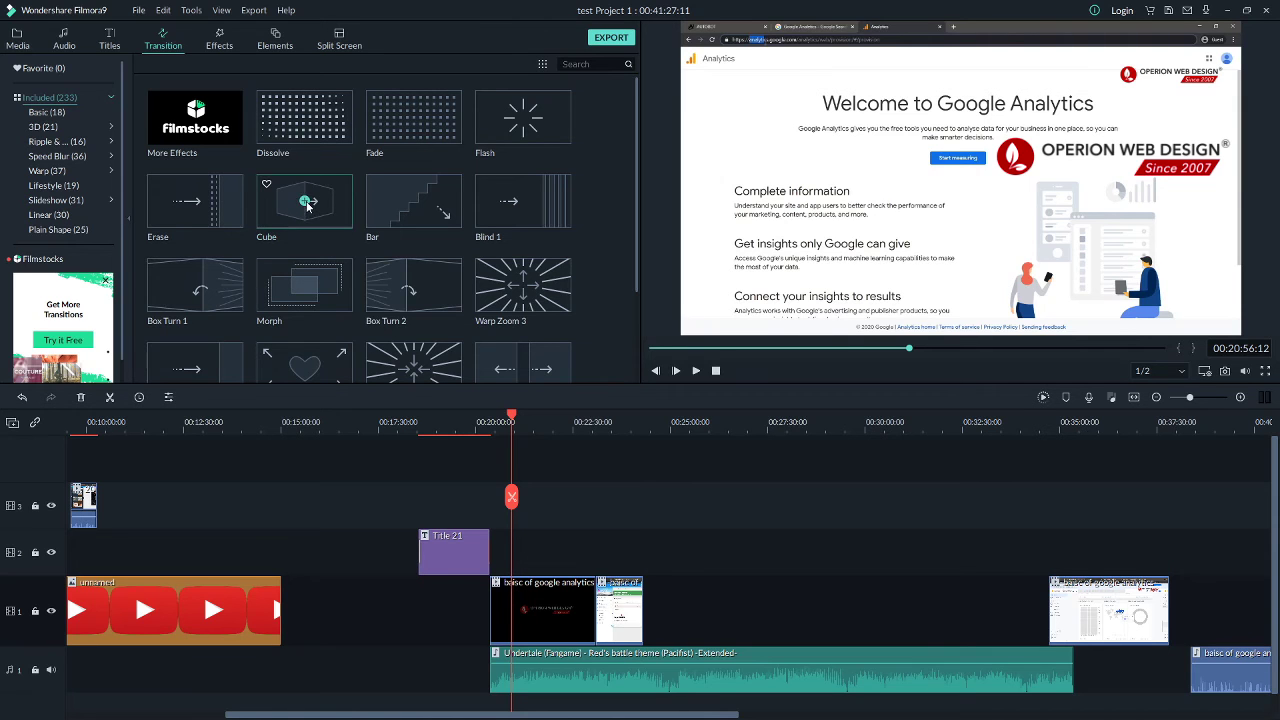
click(519, 621)
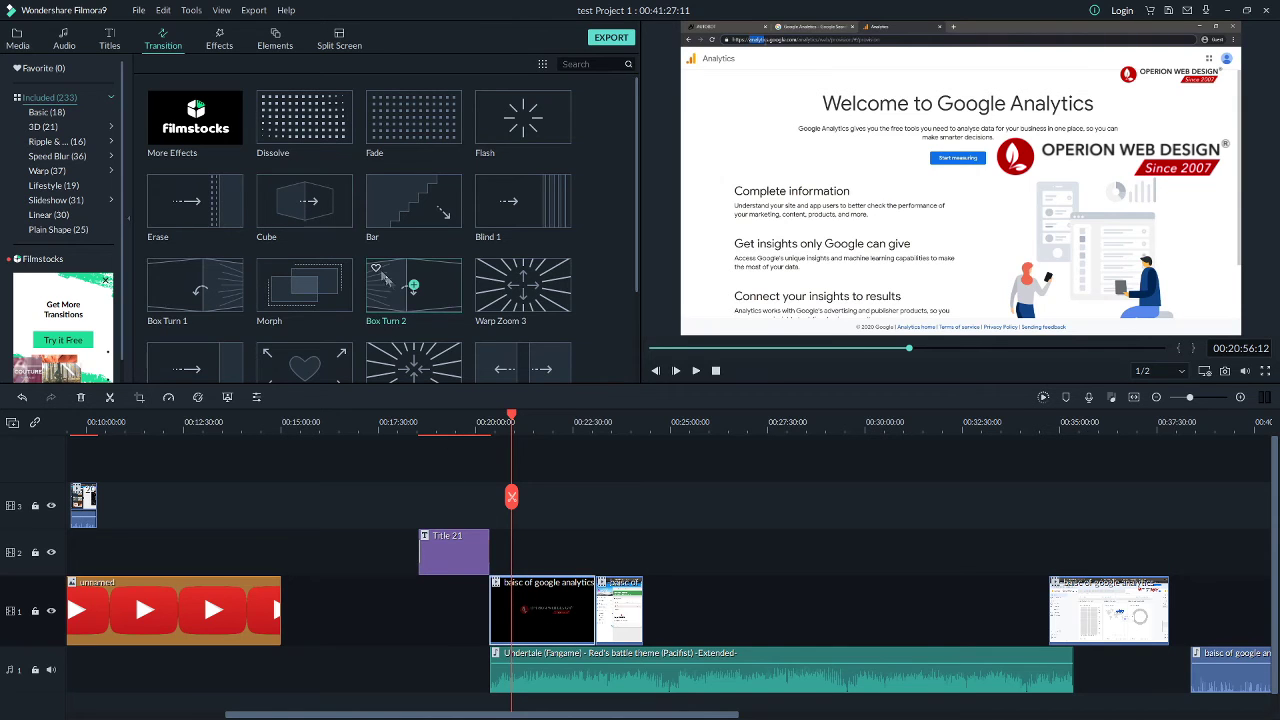
click(307, 207)
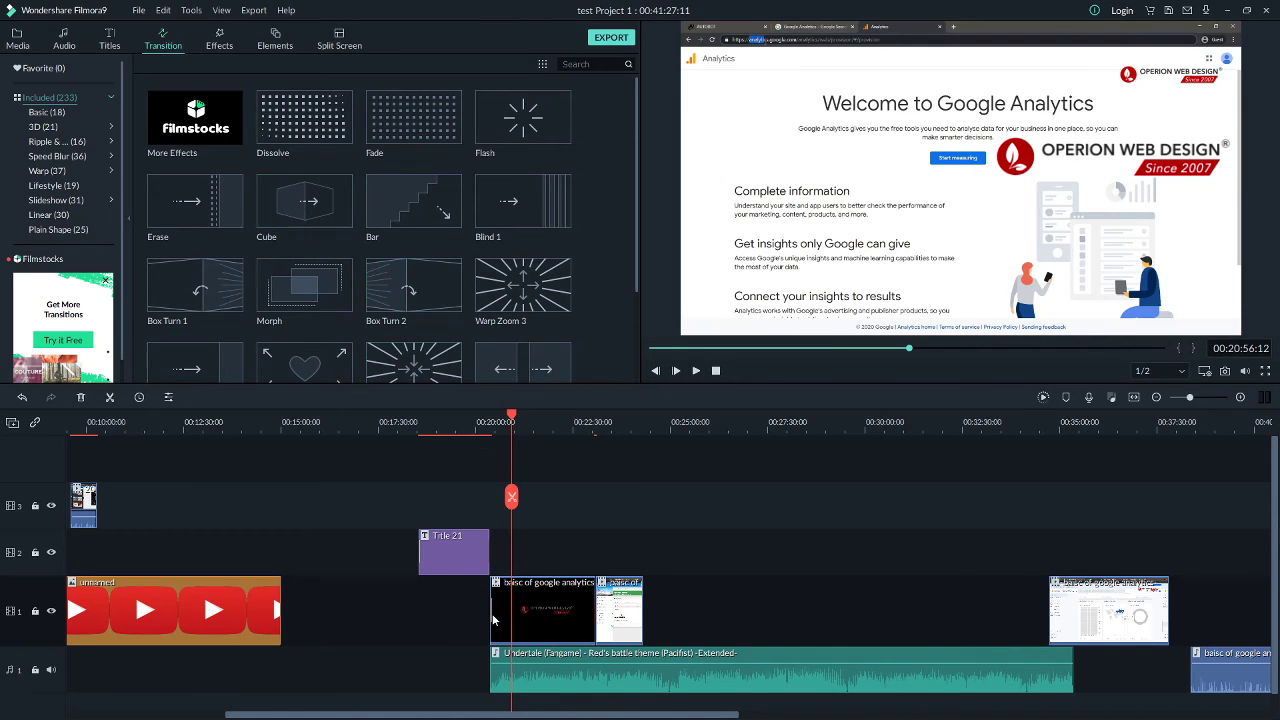
drag(1190, 400, 1197, 401)
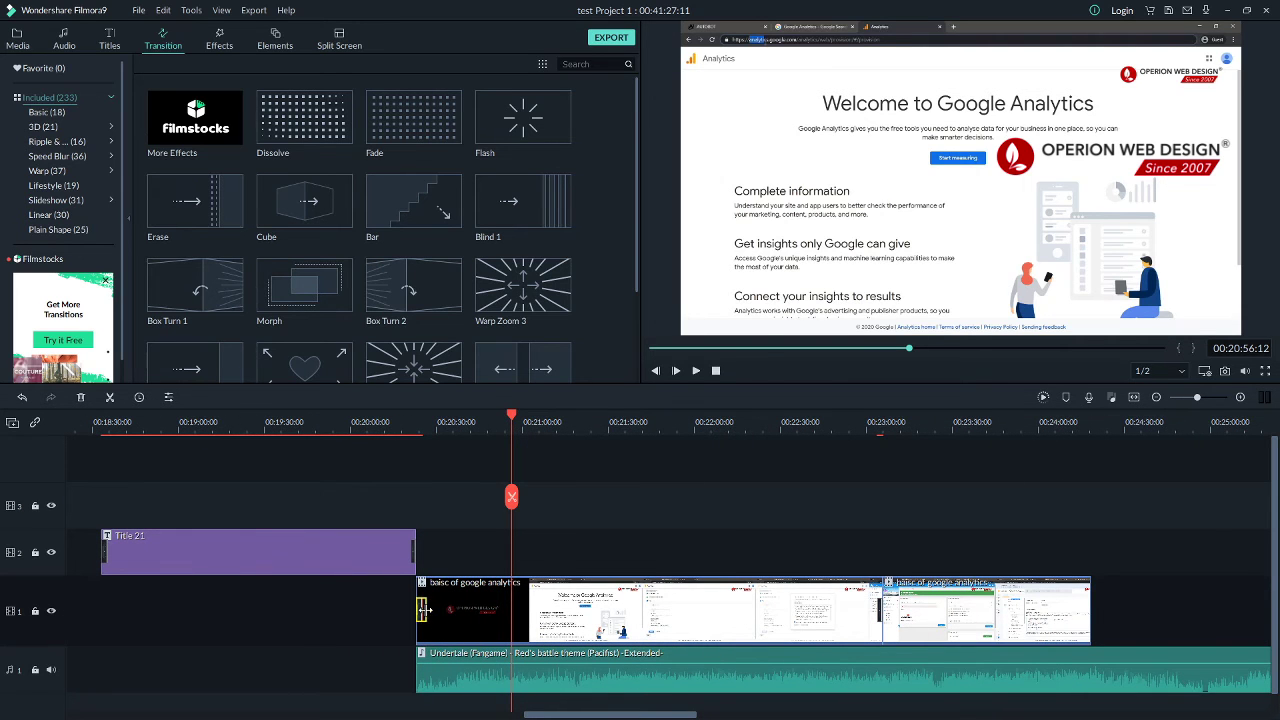
drag(512, 422, 408, 428)
click(697, 371)
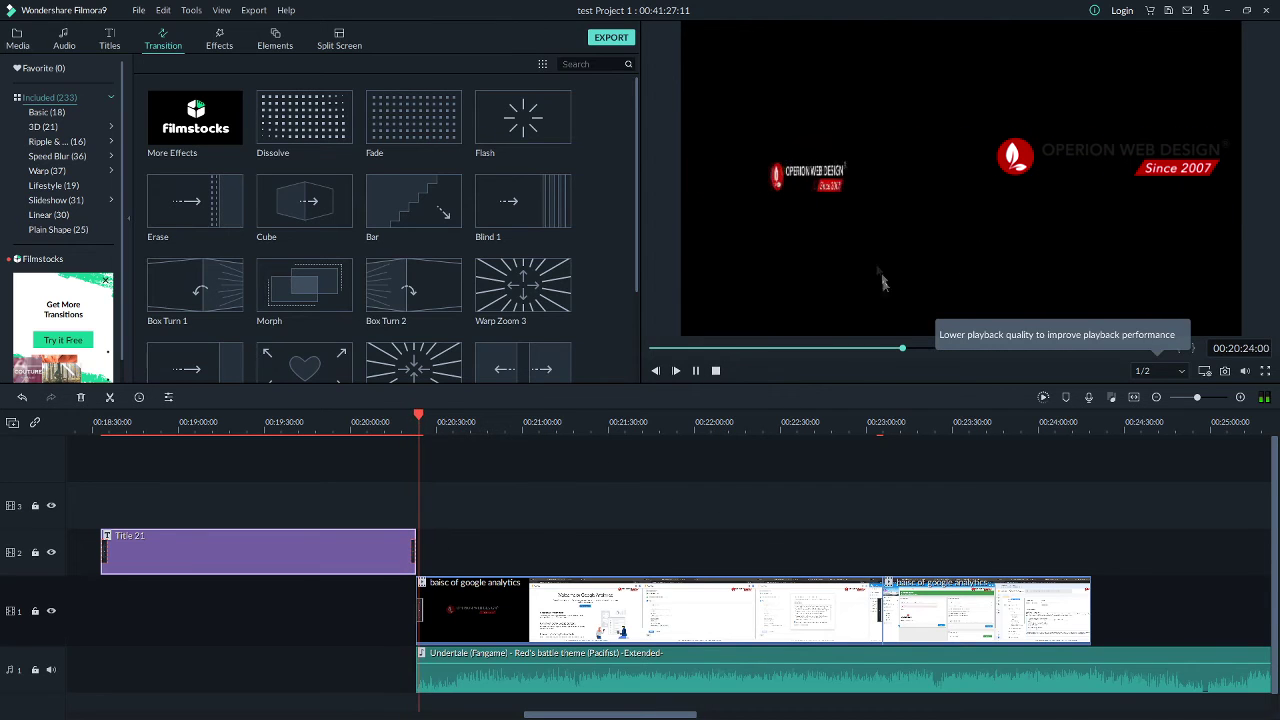
click(697, 371)
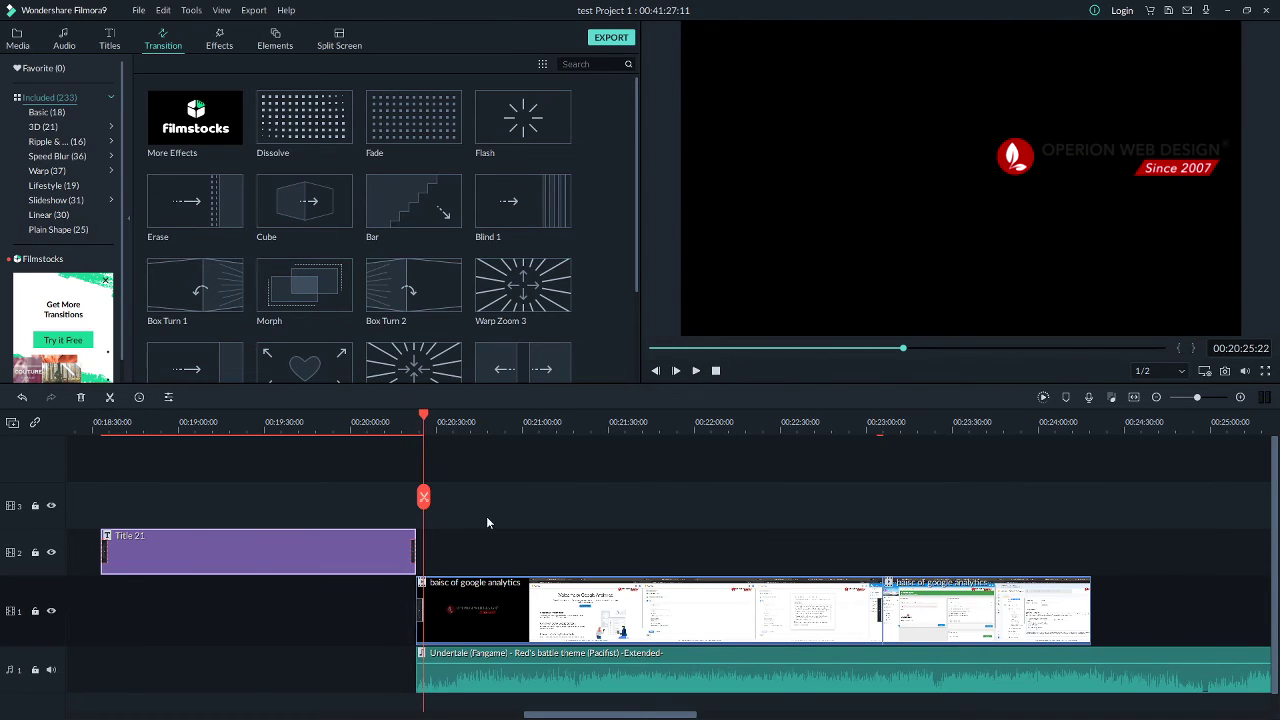
- Extend the Cube transition at the end of Title 21 to 00:00:19:16, try the Postfix transition mode, and accept the settings
click(440, 625)
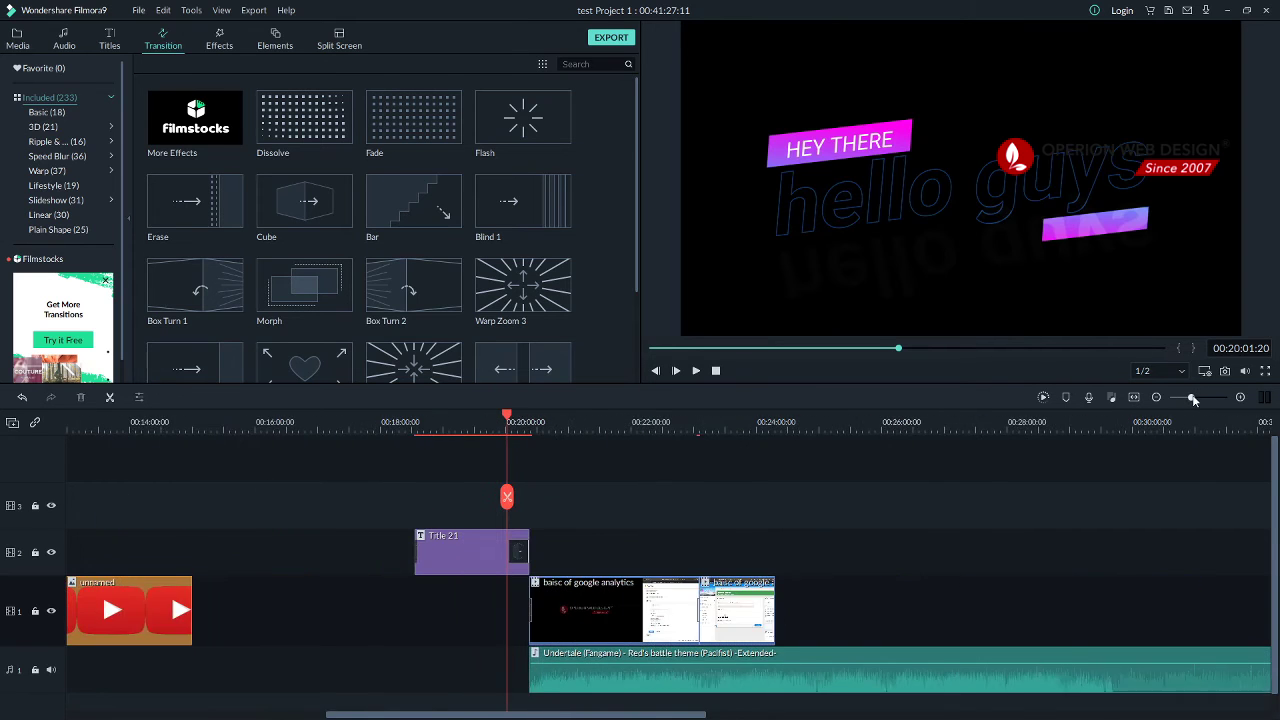
drag(1186, 398, 1193, 398)
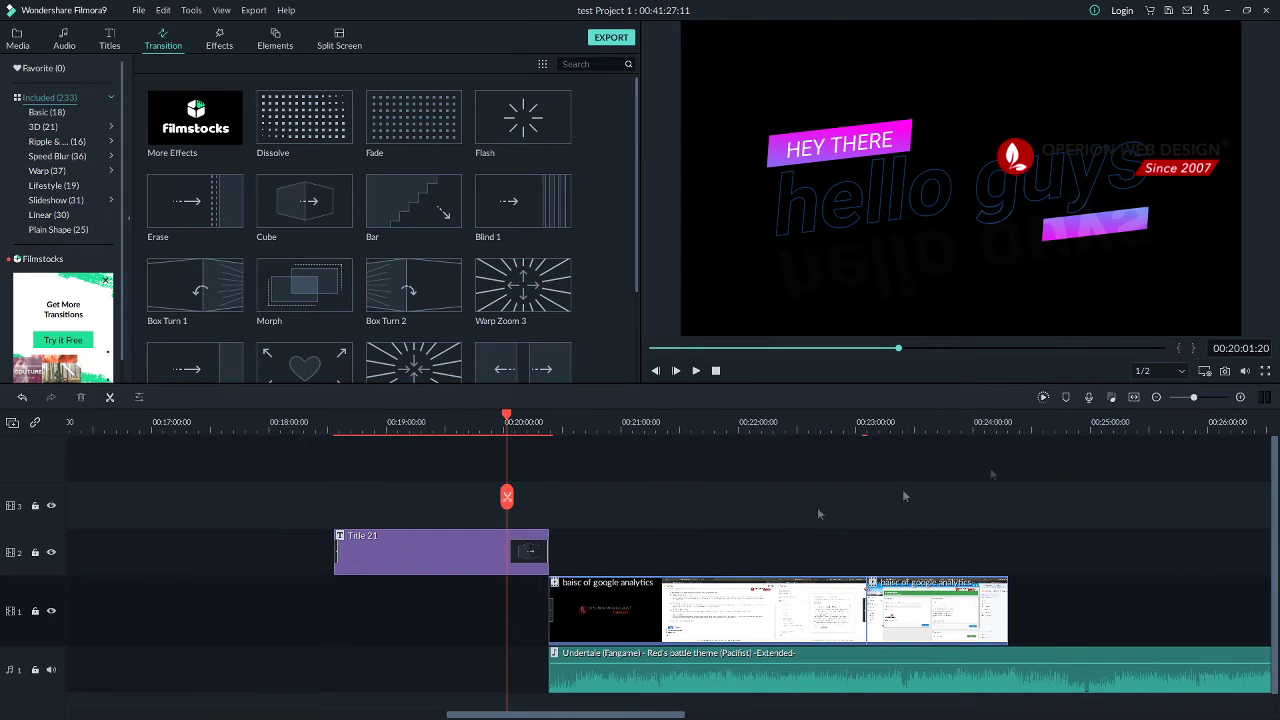
double_click(528, 554)
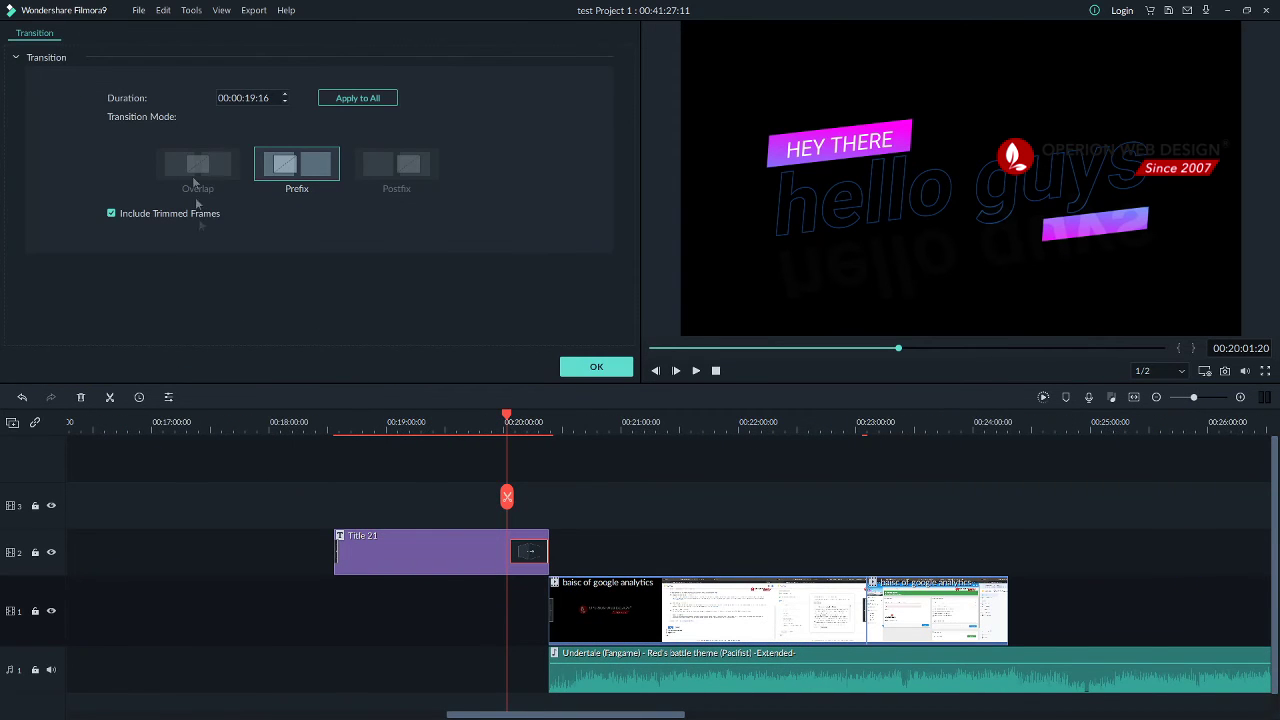
click(396, 165)
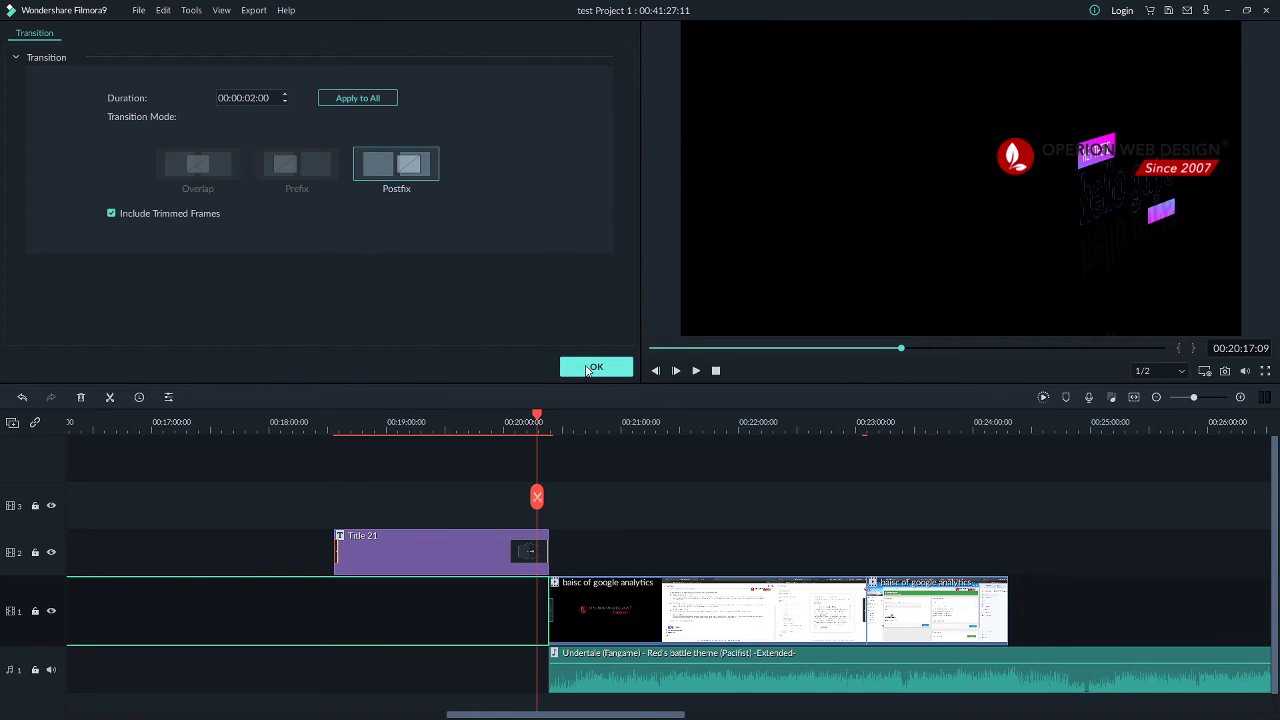
click(594, 368)
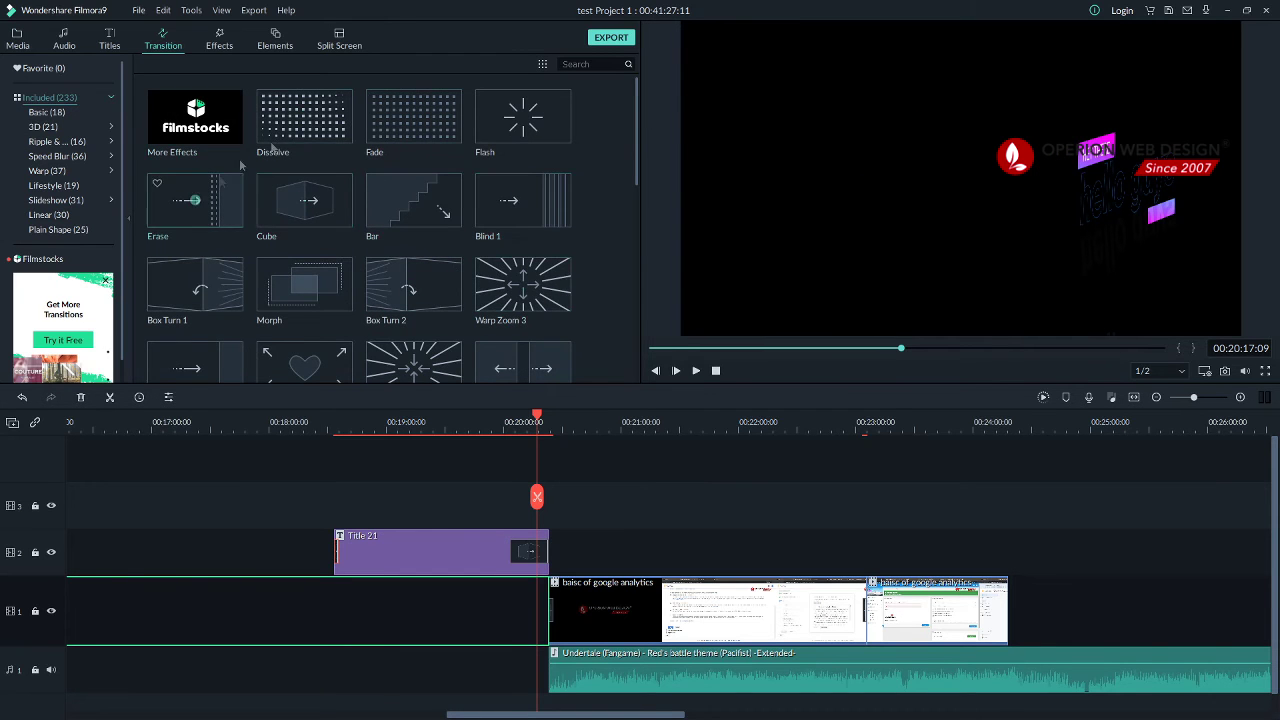
- Look through the full transition library and dismiss the Filmstocks promotion beside it
scroll(518, 238, down, 10)
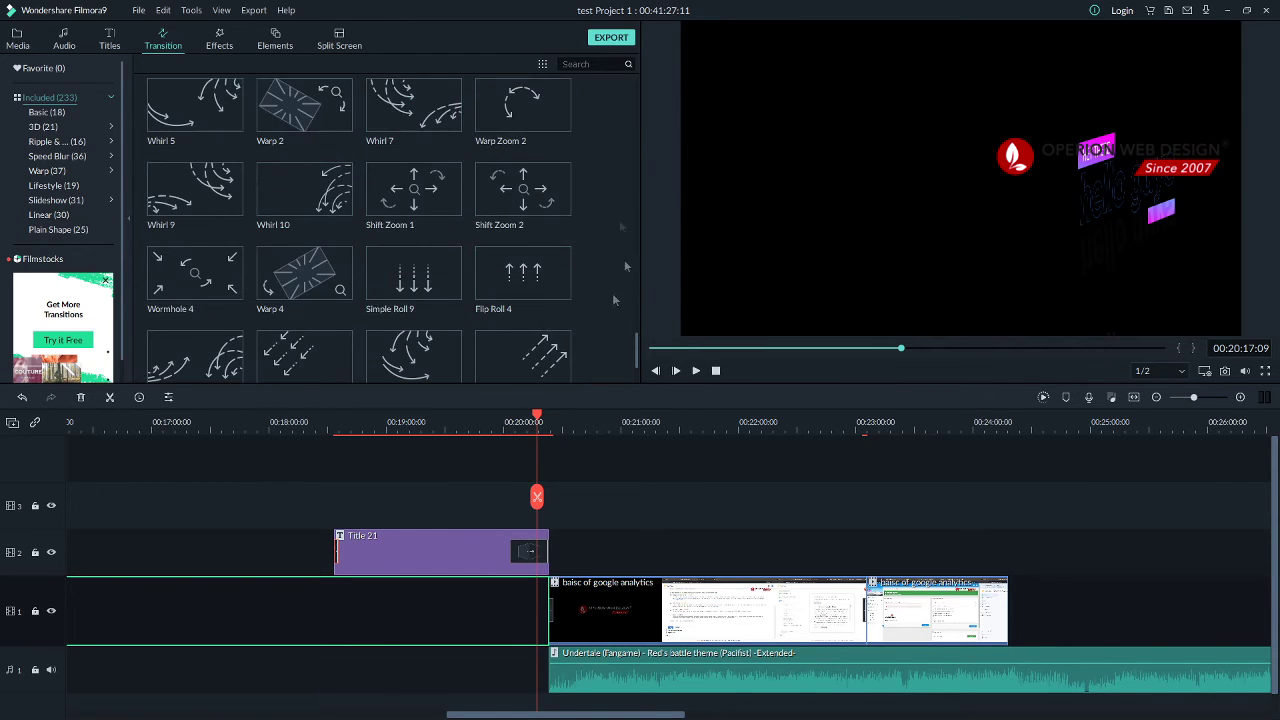
scroll(614, 299, up, 10)
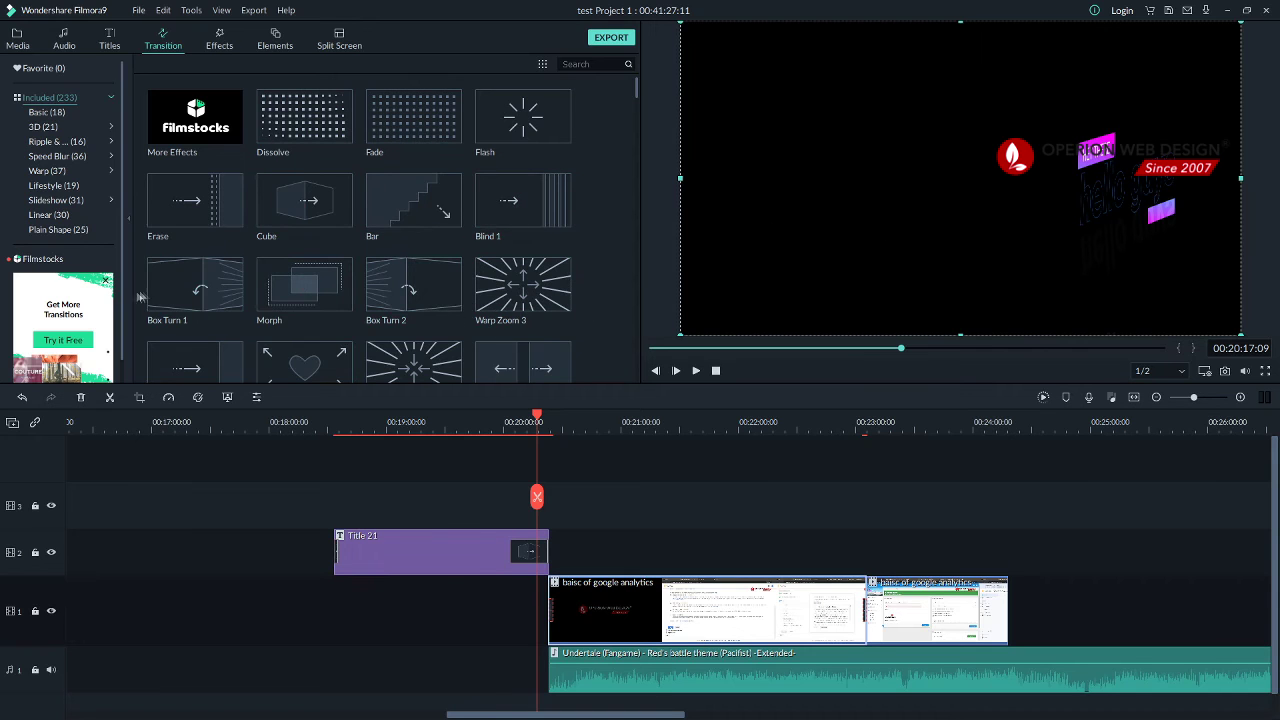
click(106, 282)
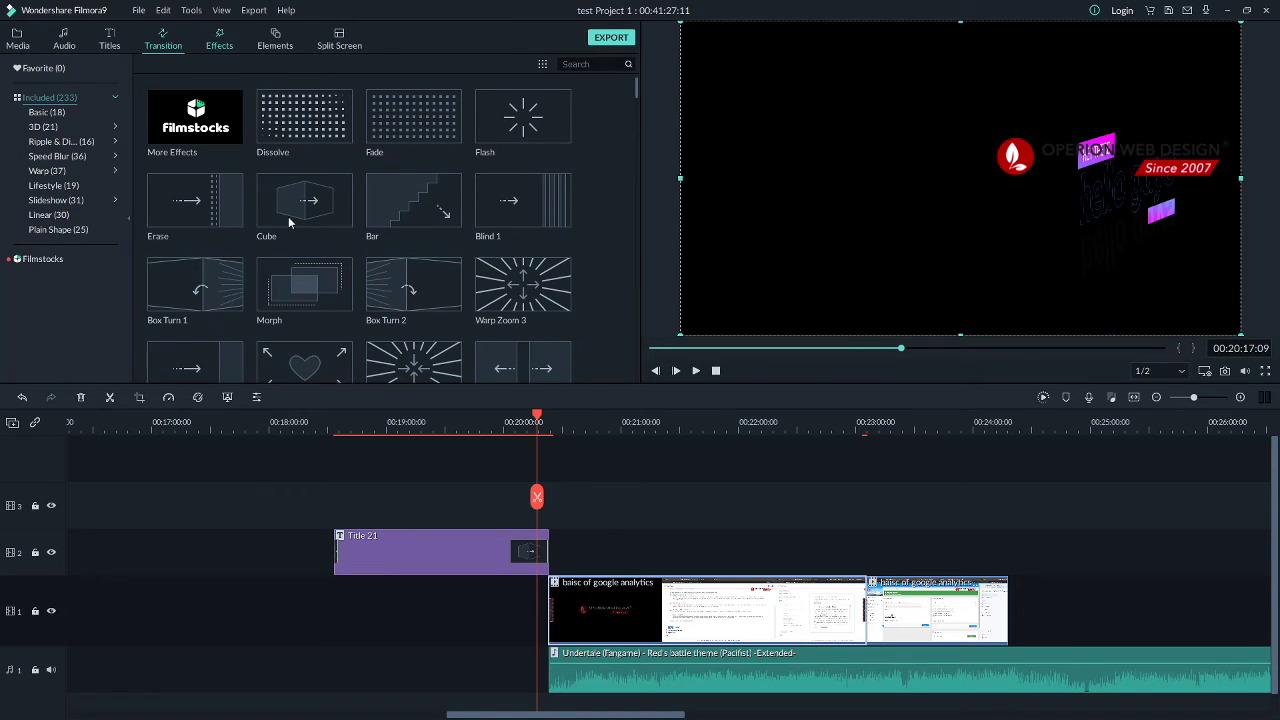
- Browse the effects library and preview the Strong Glitch, Aibao and Old video effects
click(219, 40)
click(584, 421)
scroll(229, 250, down, 5)
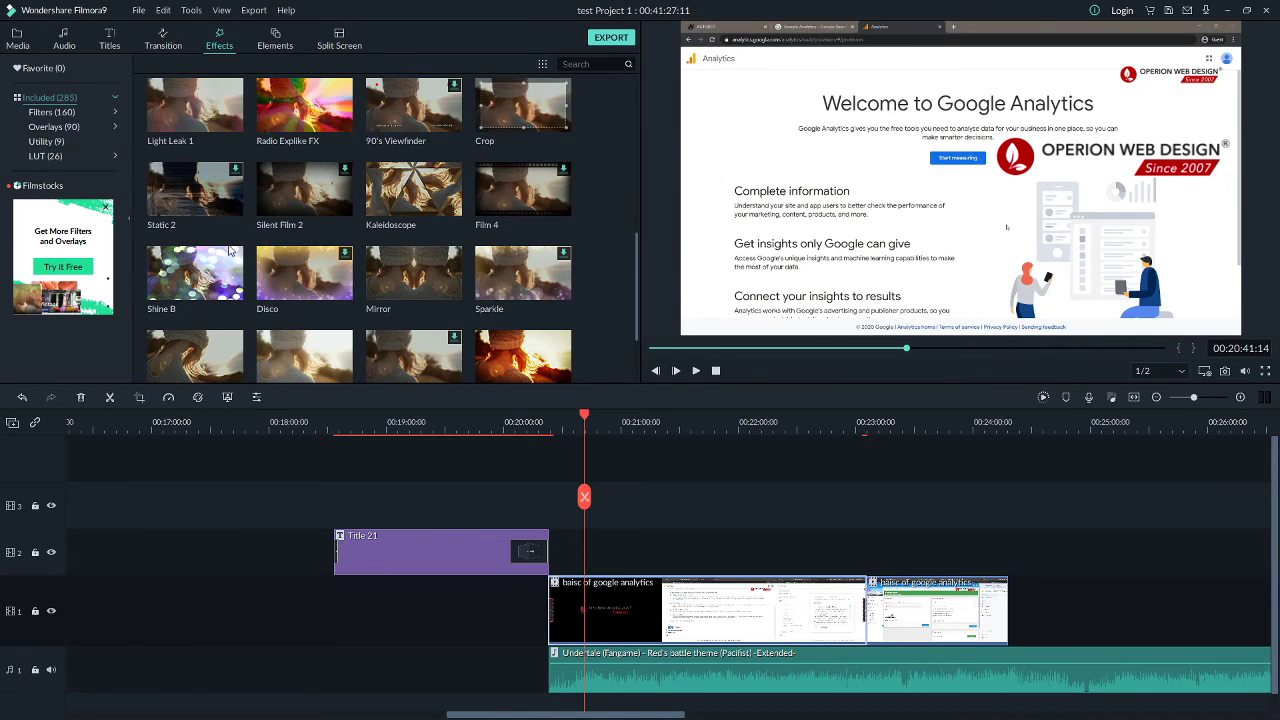
scroll(229, 250, up, 5)
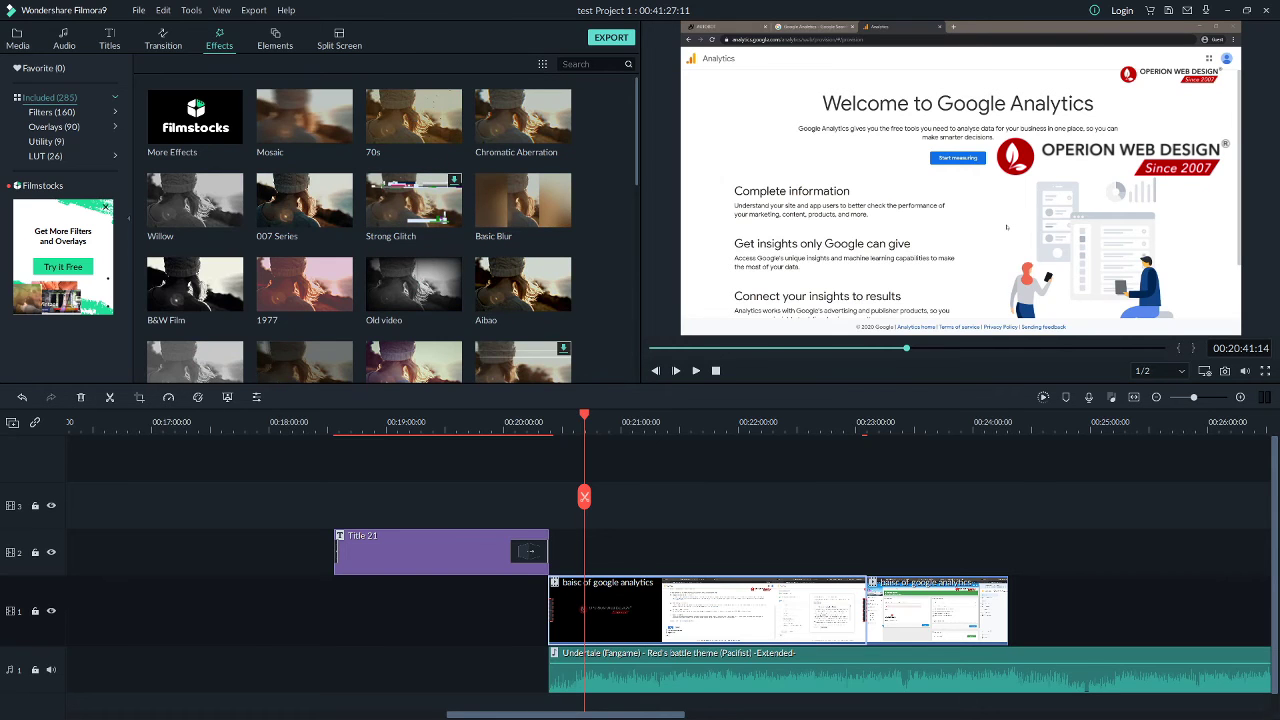
click(432, 221)
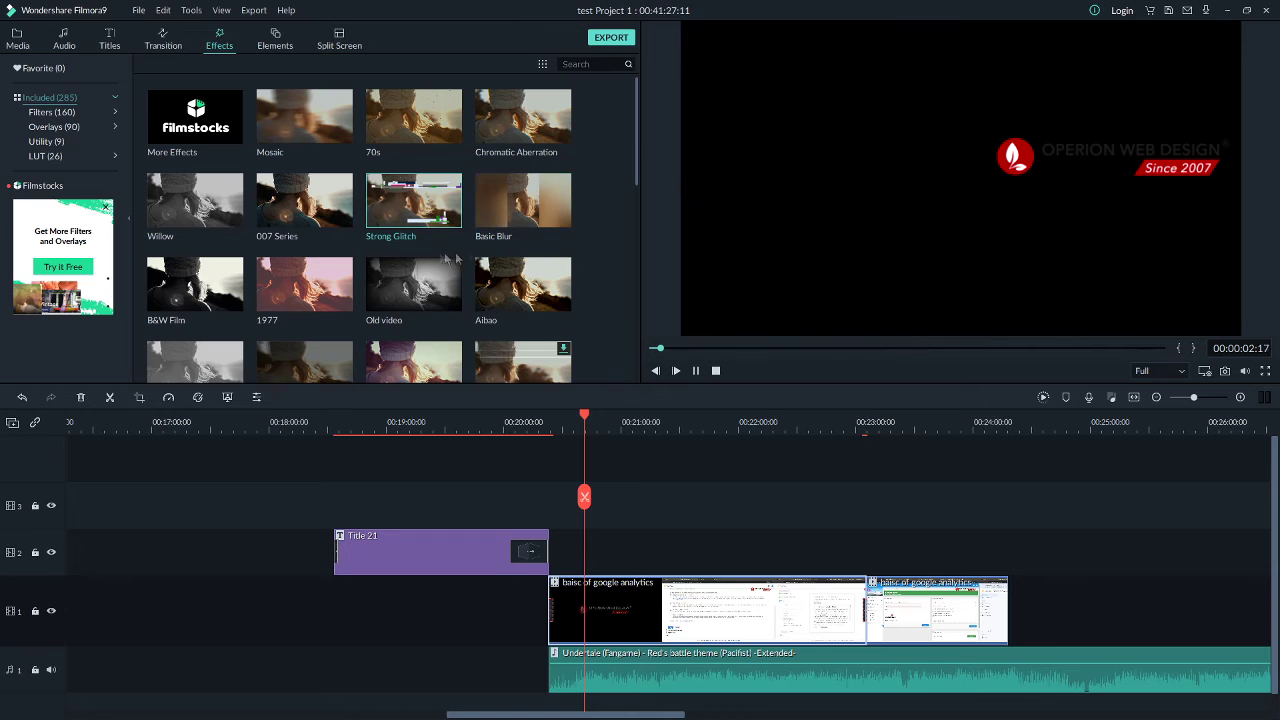
click(560, 295)
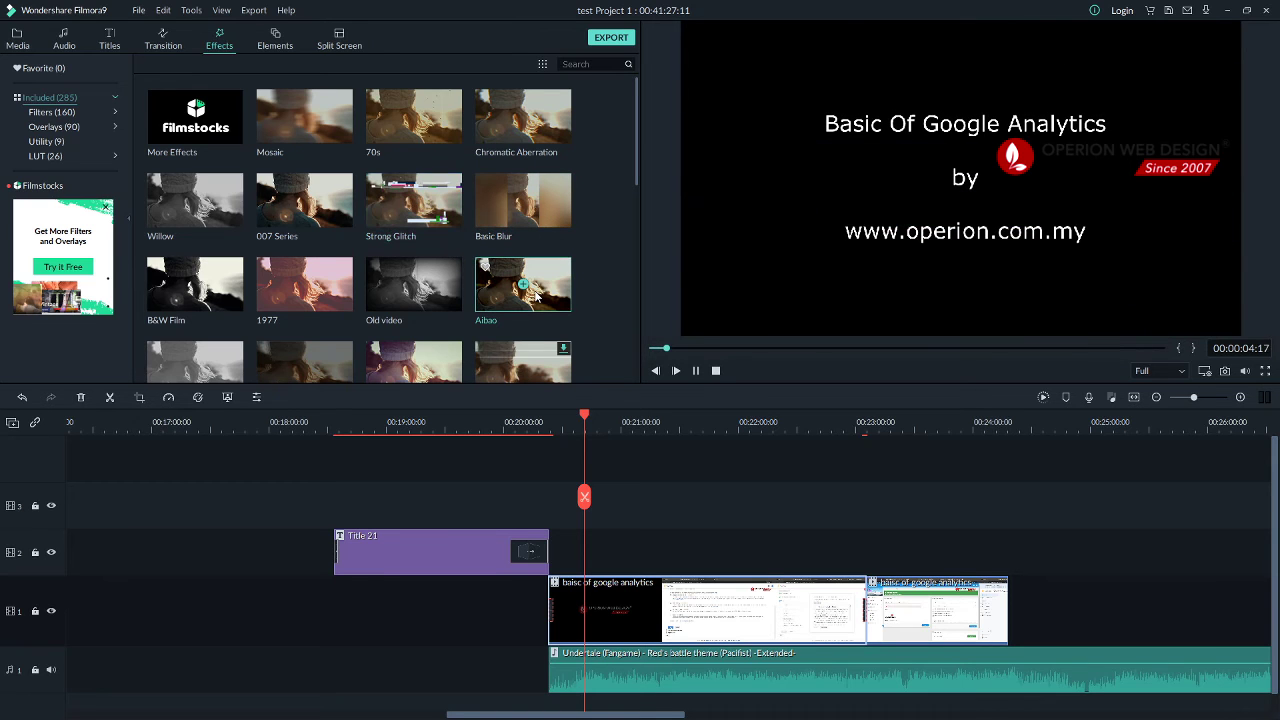
click(437, 300)
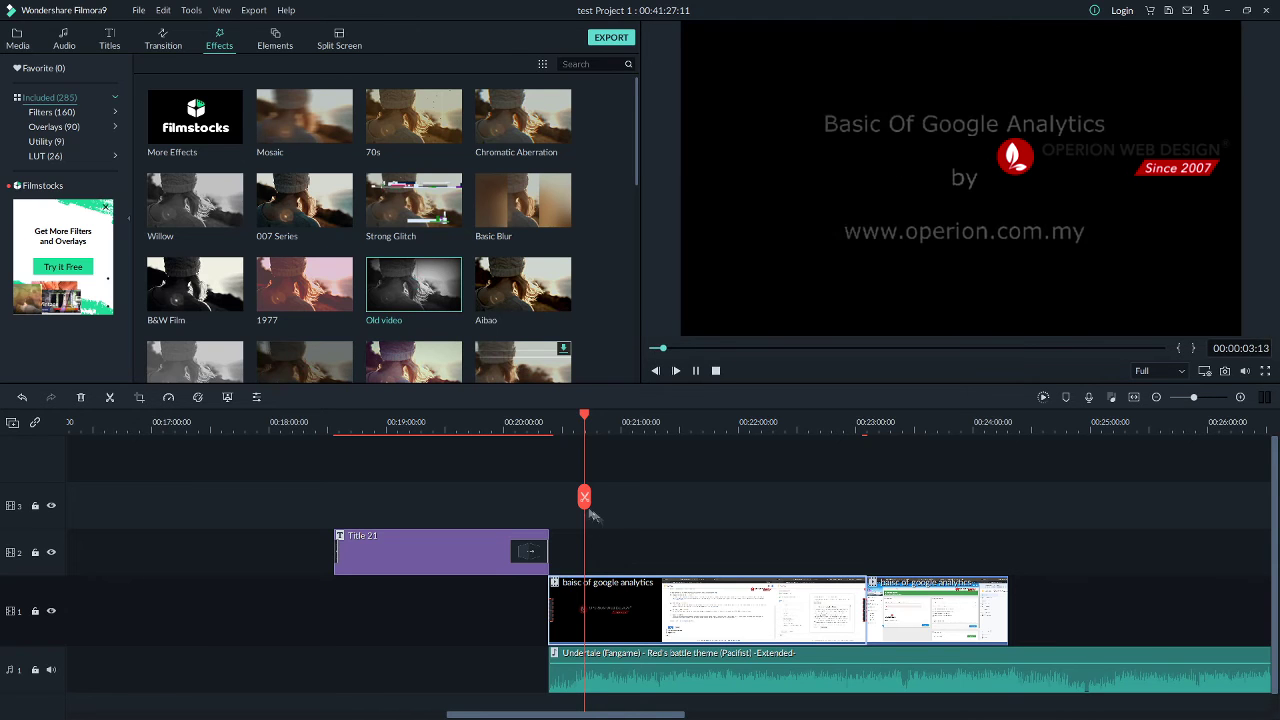
- Add the Charcoal effect to track 2, lengthen it and place it around 00:21:00:00, and play that section
scroll(363, 237, down, 10)
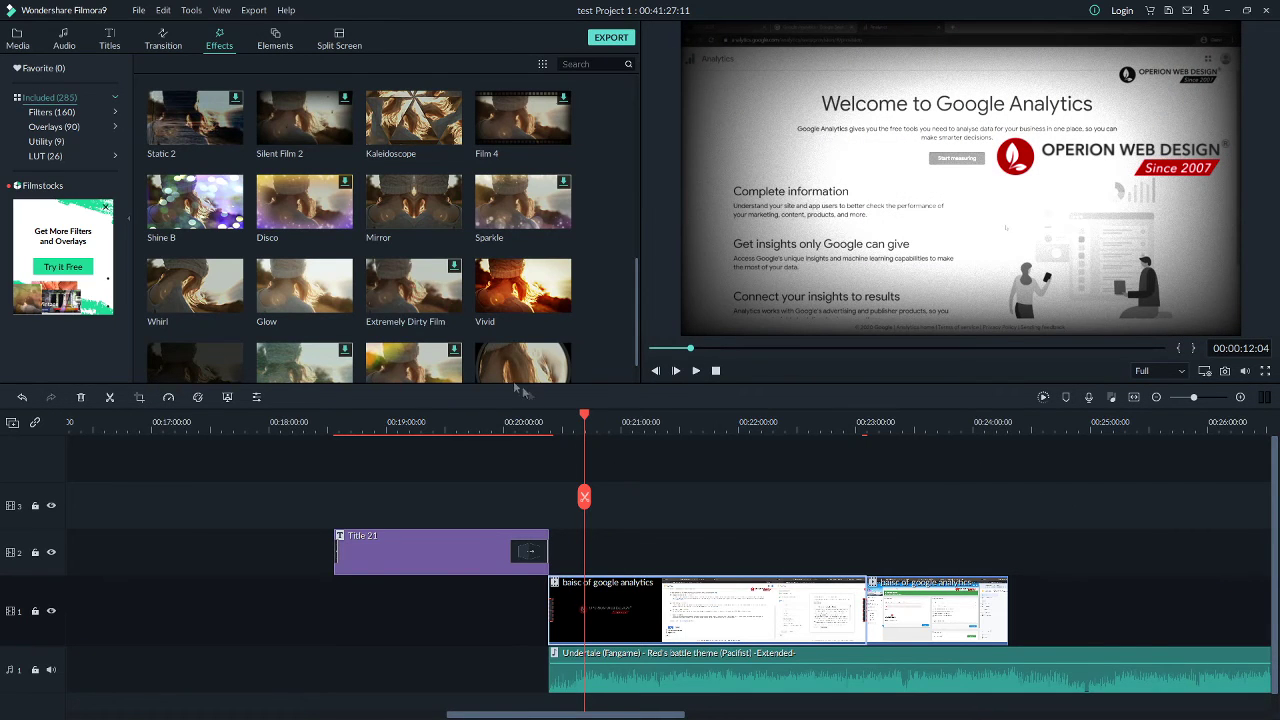
scroll(486, 277, down, 3)
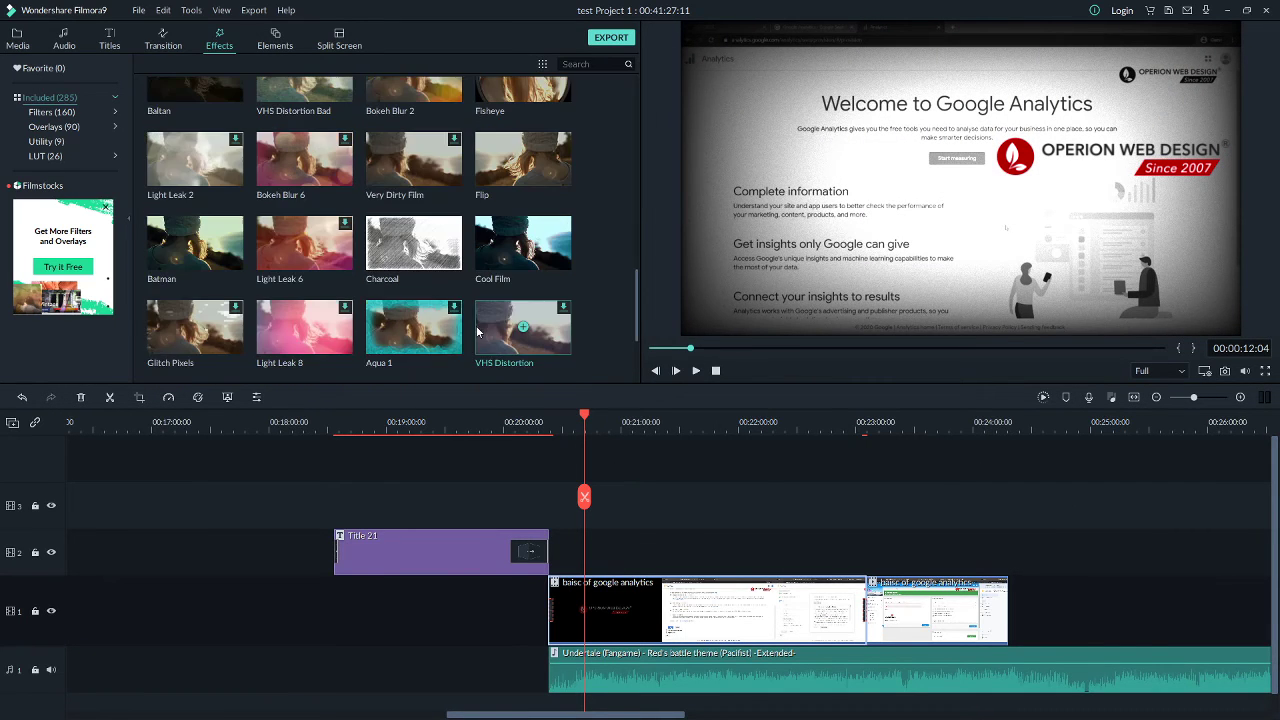
click(414, 246)
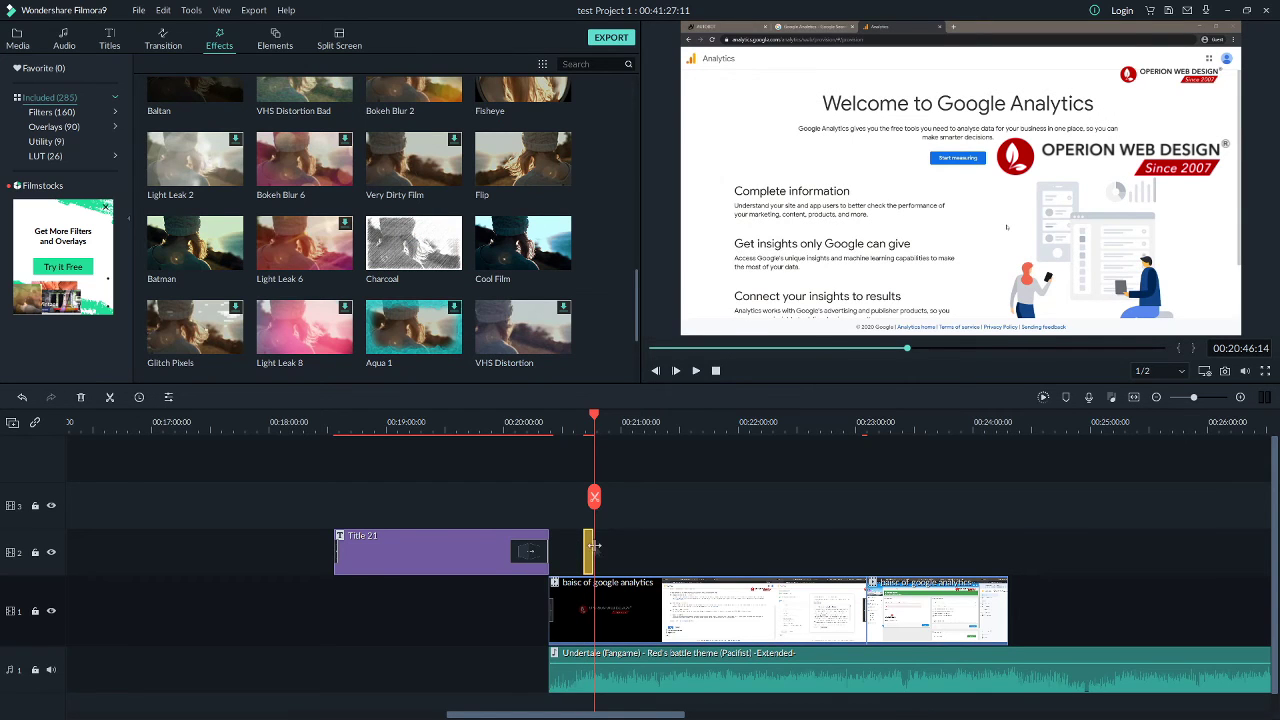
drag(590, 551, 668, 566)
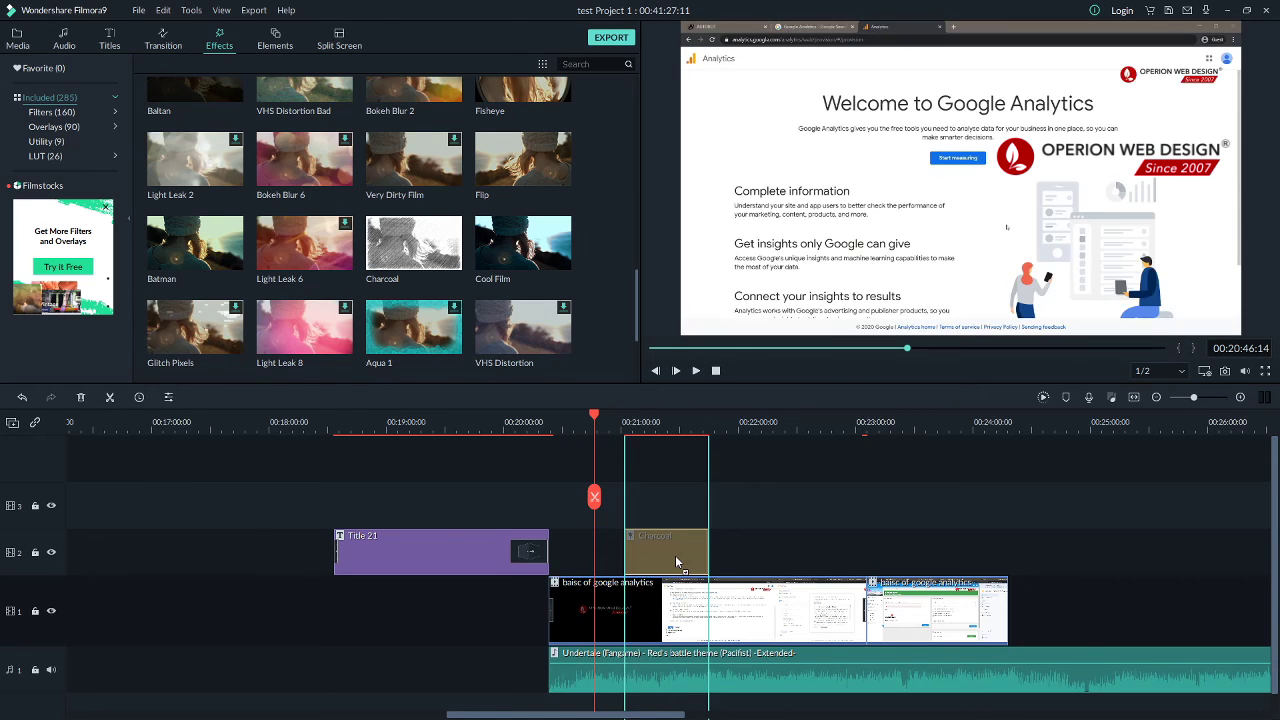
mouse_move(594, 414)
mouse_down()
mouse_move(580, 416)
mouse_move(616, 421)
mouse_up()
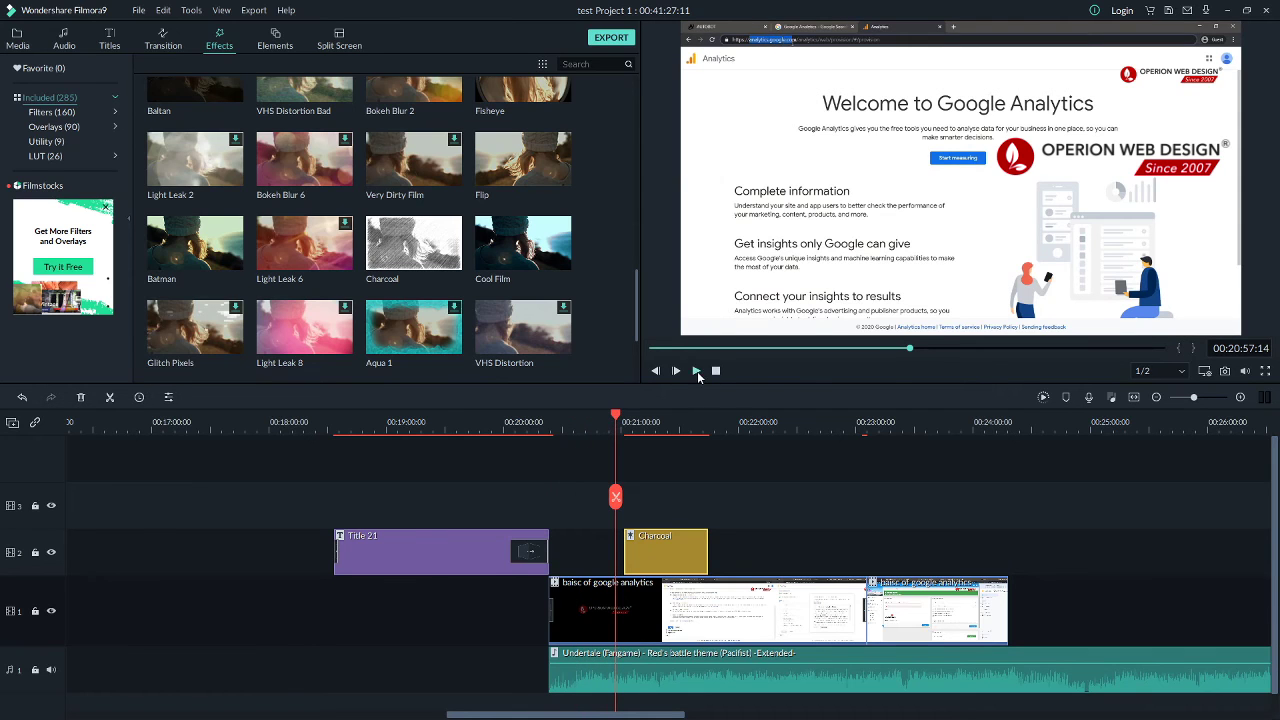
click(697, 371)
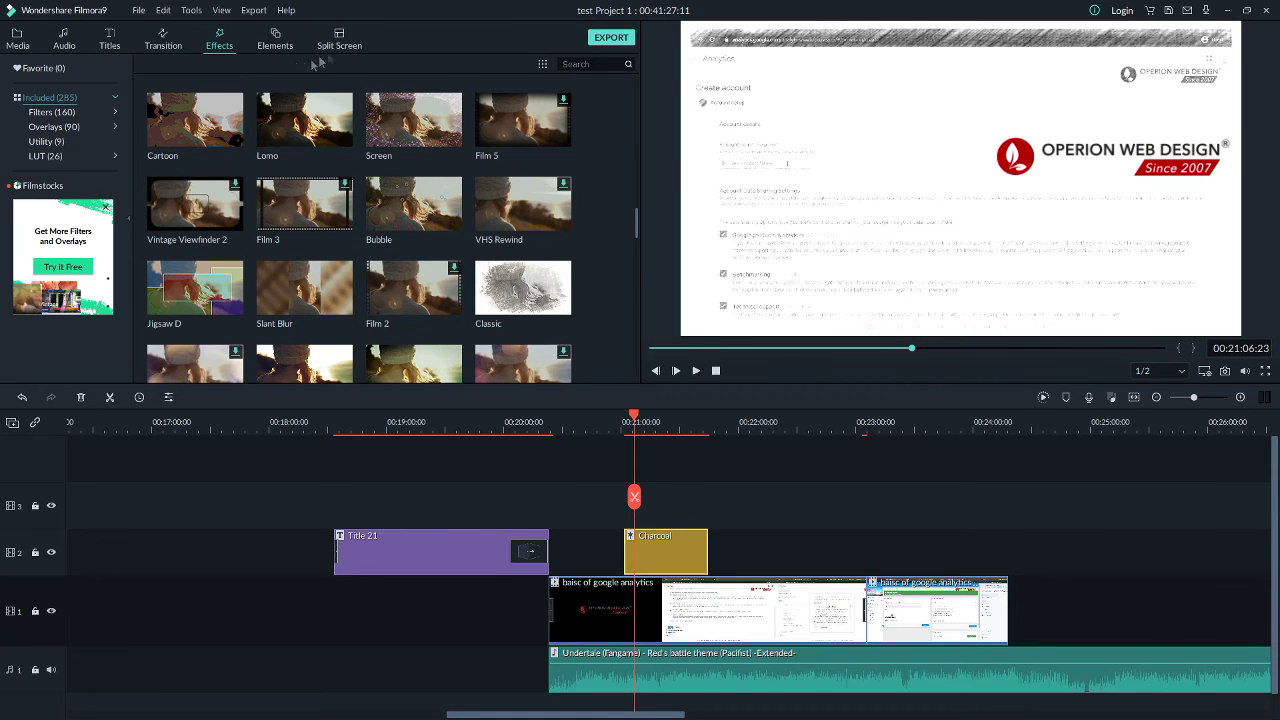
- Examine the Elements library categories, including Love, Journey, Shapes, Tutorial, Web and Emoji, and return to the full included list
click(273, 41)
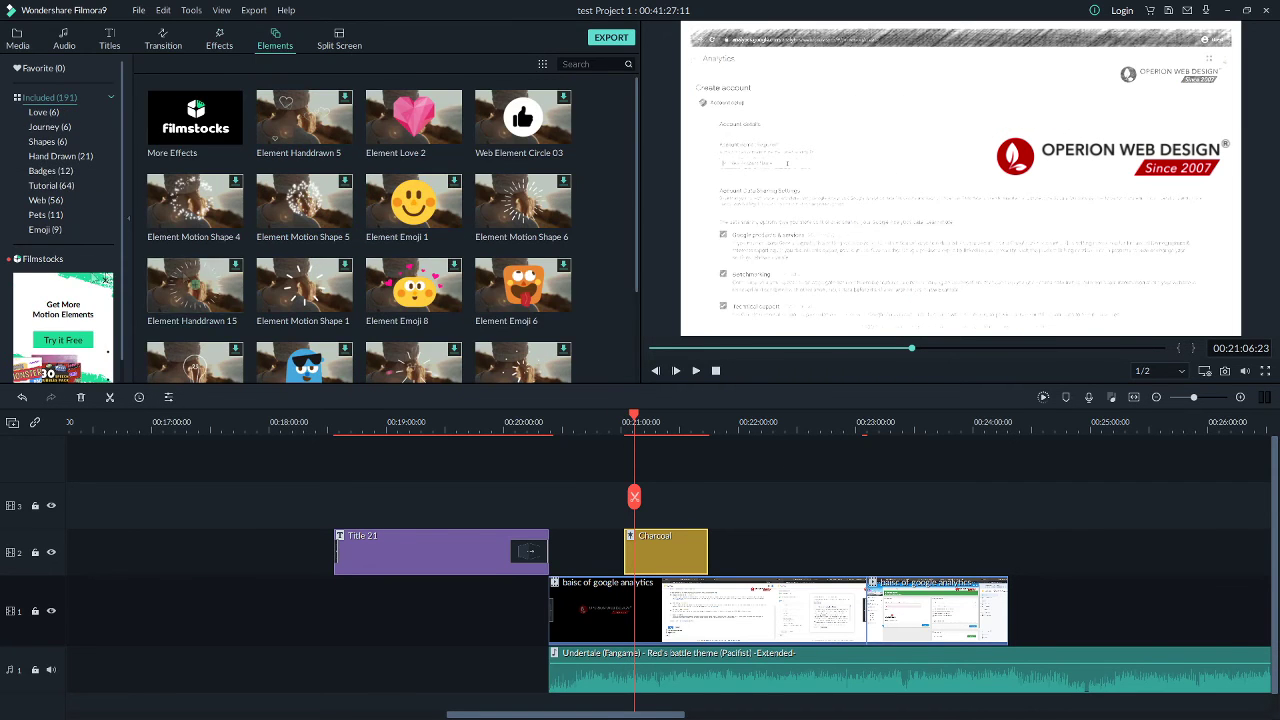
click(44, 114)
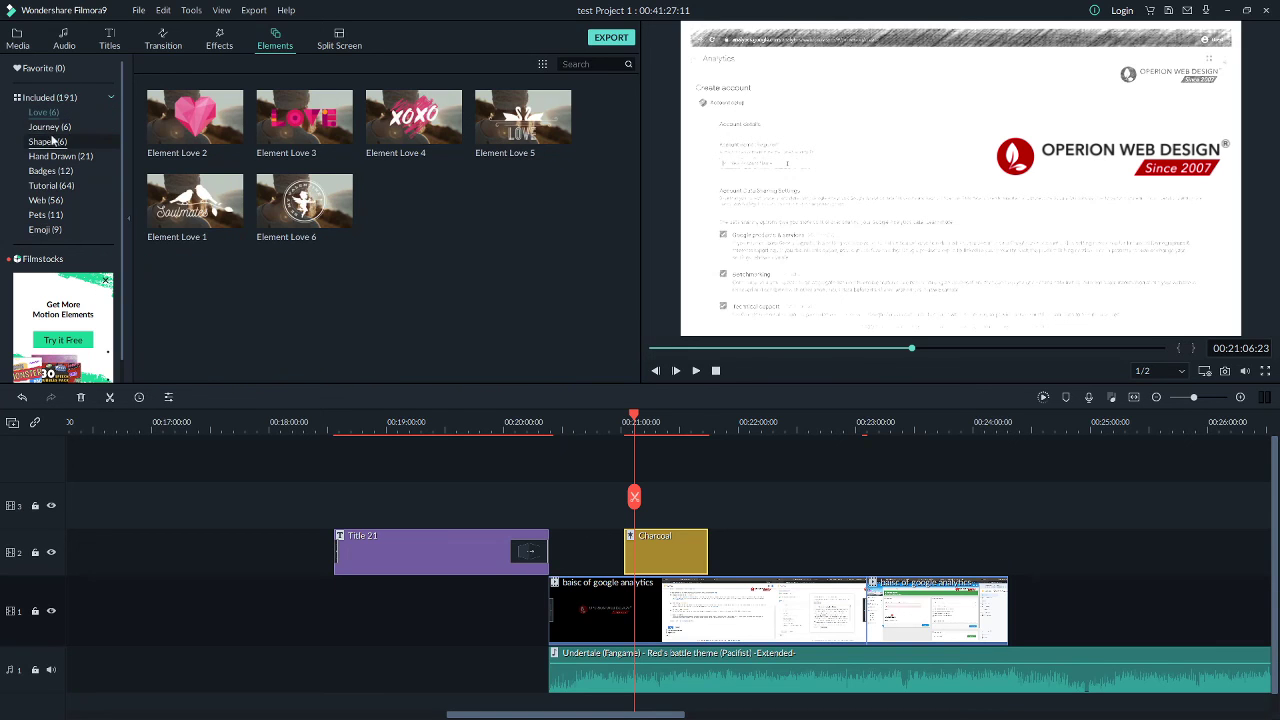
click(55, 127)
click(55, 141)
click(50, 186)
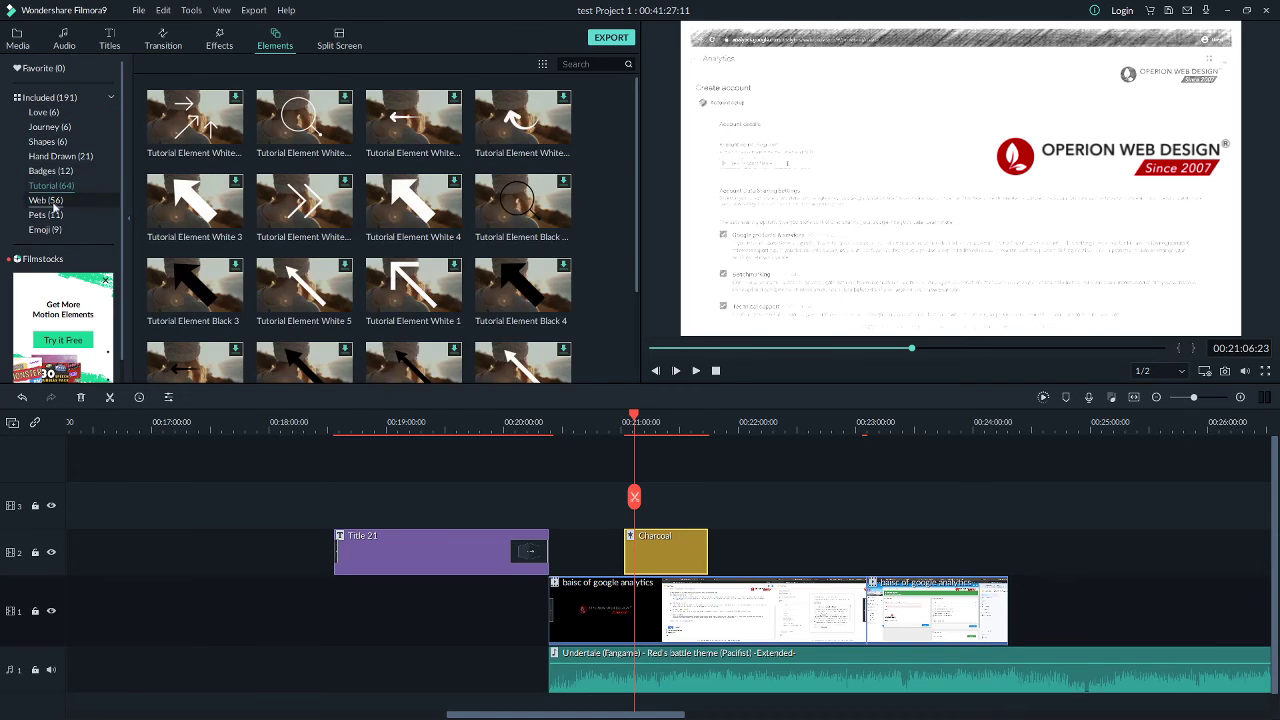
click(45, 200)
click(44, 230)
click(44, 112)
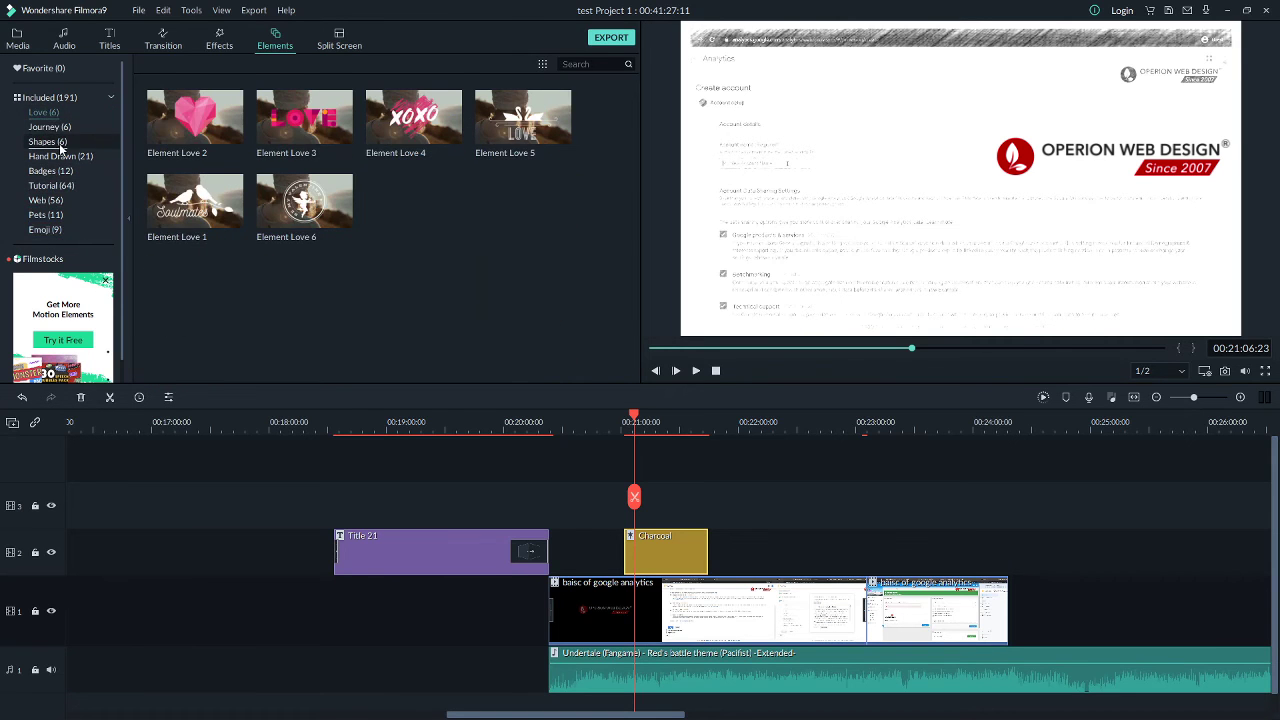
click(50, 97)
- Add the Web Element Circle 03 element to track 2 at 00:20:45:16, before the Charcoal effect, and play it
drag(633, 415, 593, 450)
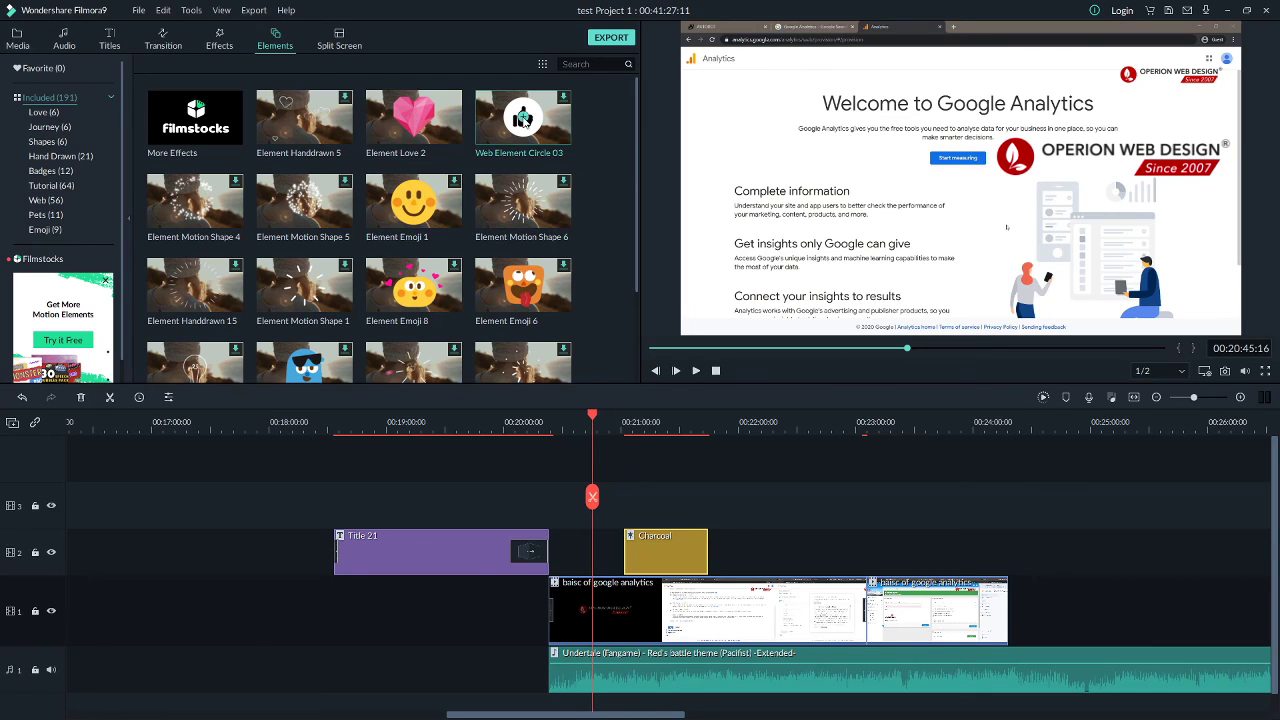
drag(523, 120, 609, 573)
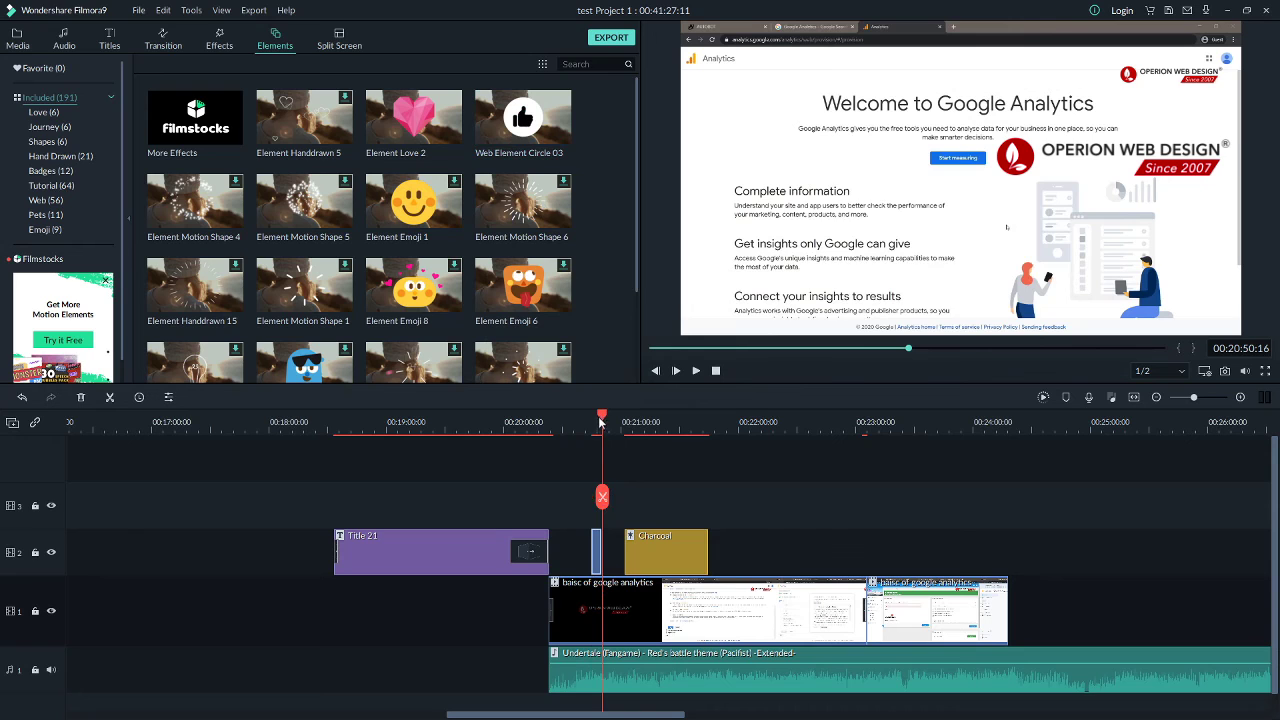
drag(600, 424, 591, 426)
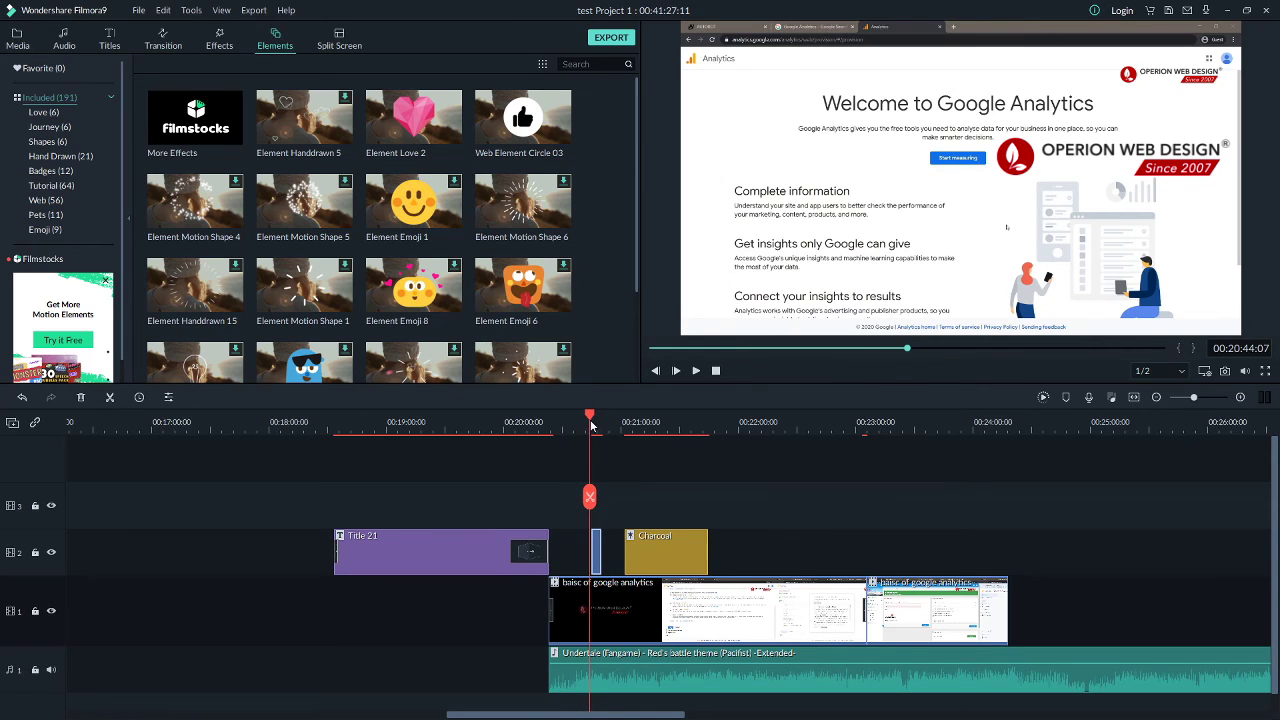
click(697, 371)
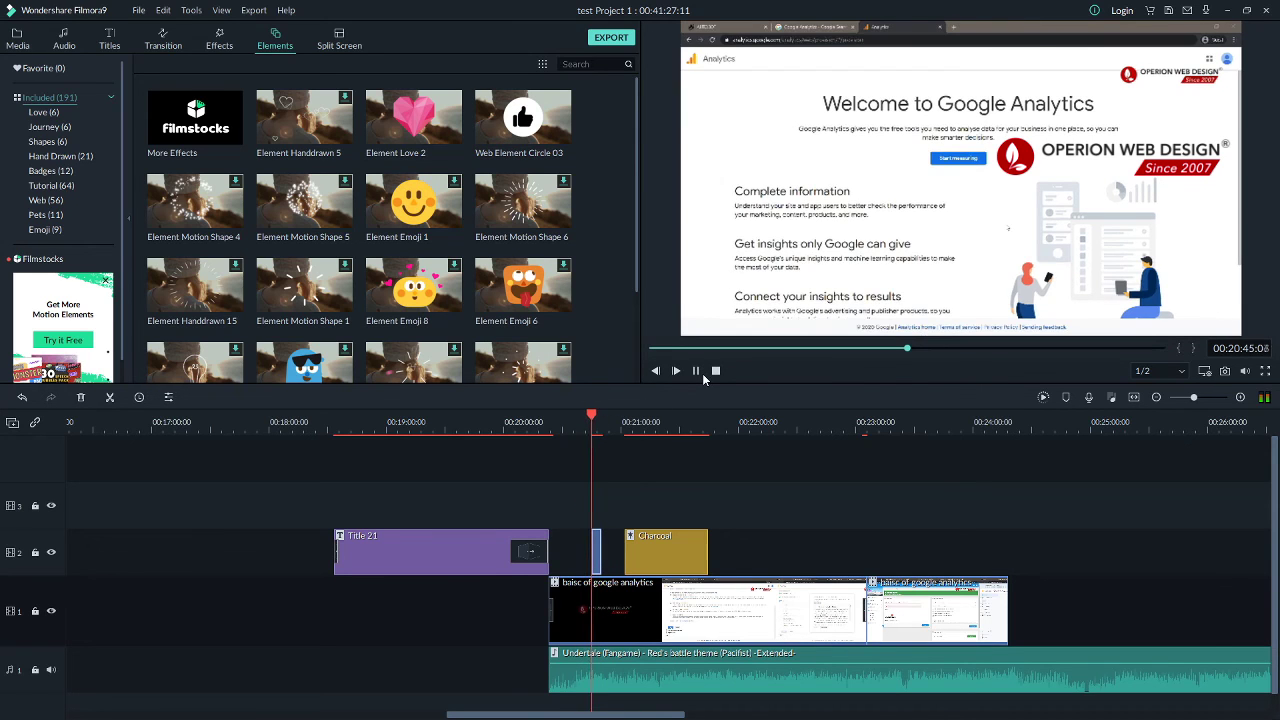
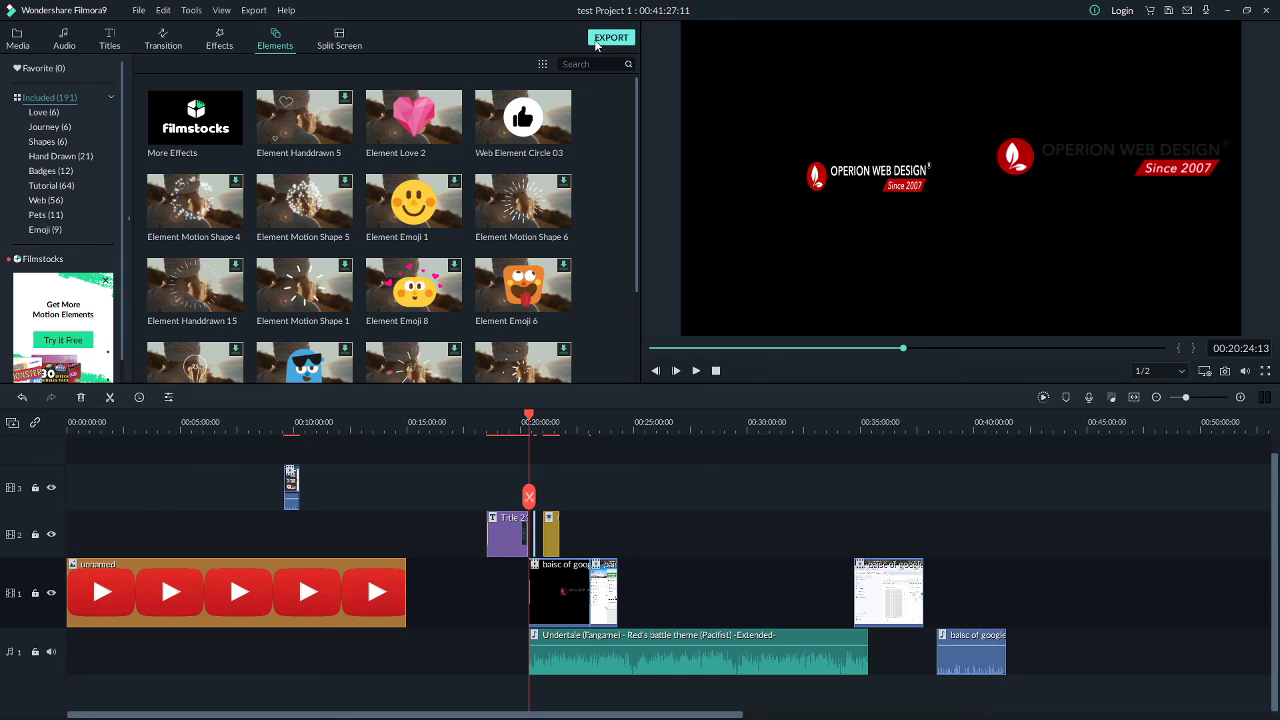
- Start the project export with the free trial watermark and register the filled-in Wondershare ID account
click(255, 13)
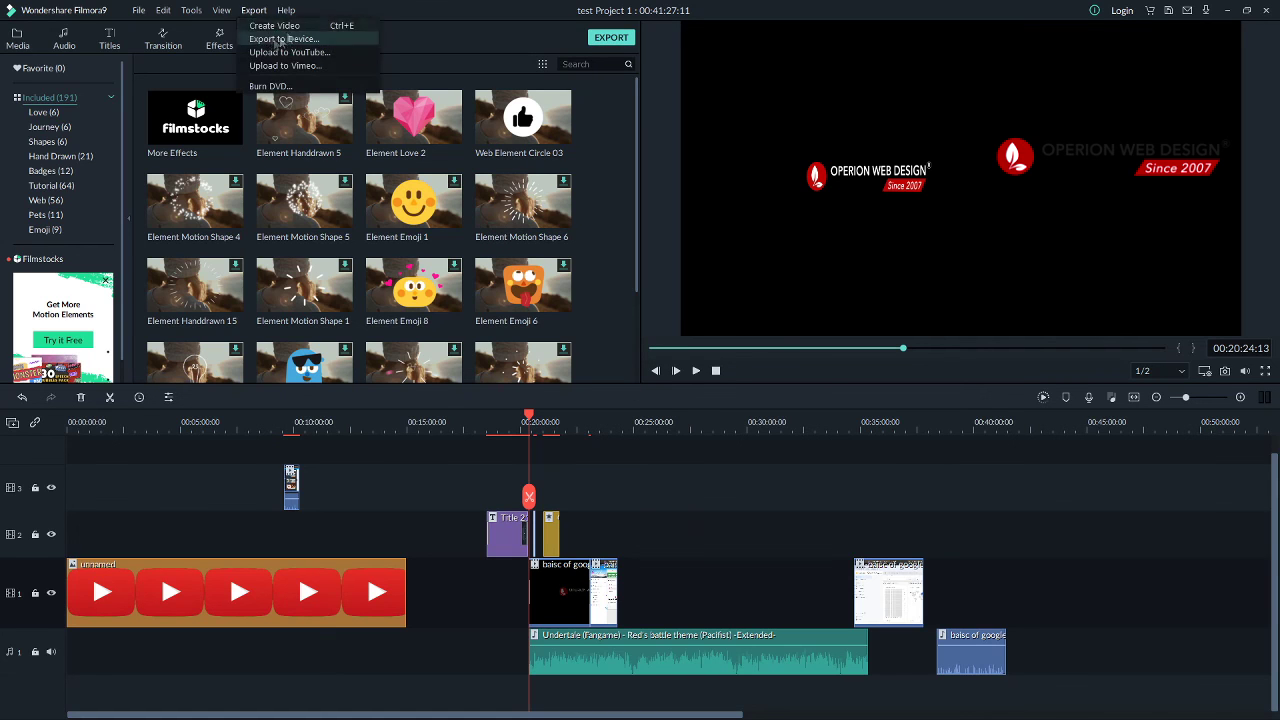
click(565, 40)
click(610, 38)
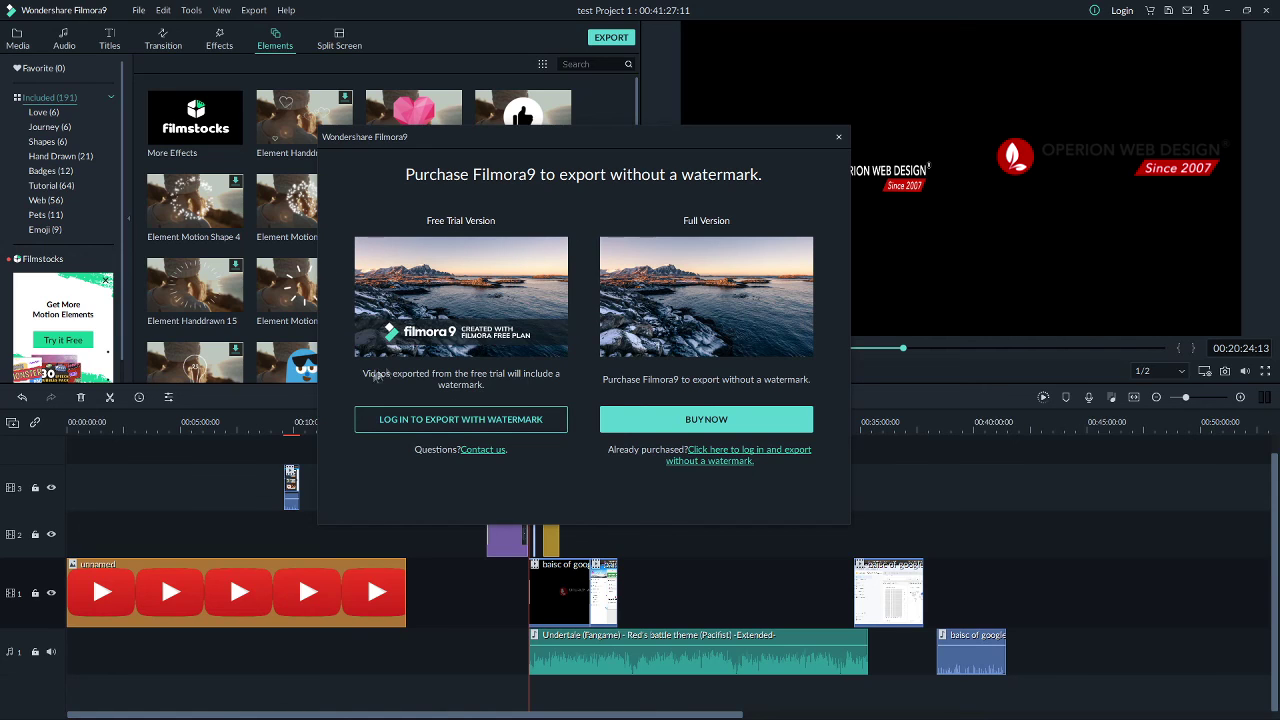
click(486, 427)
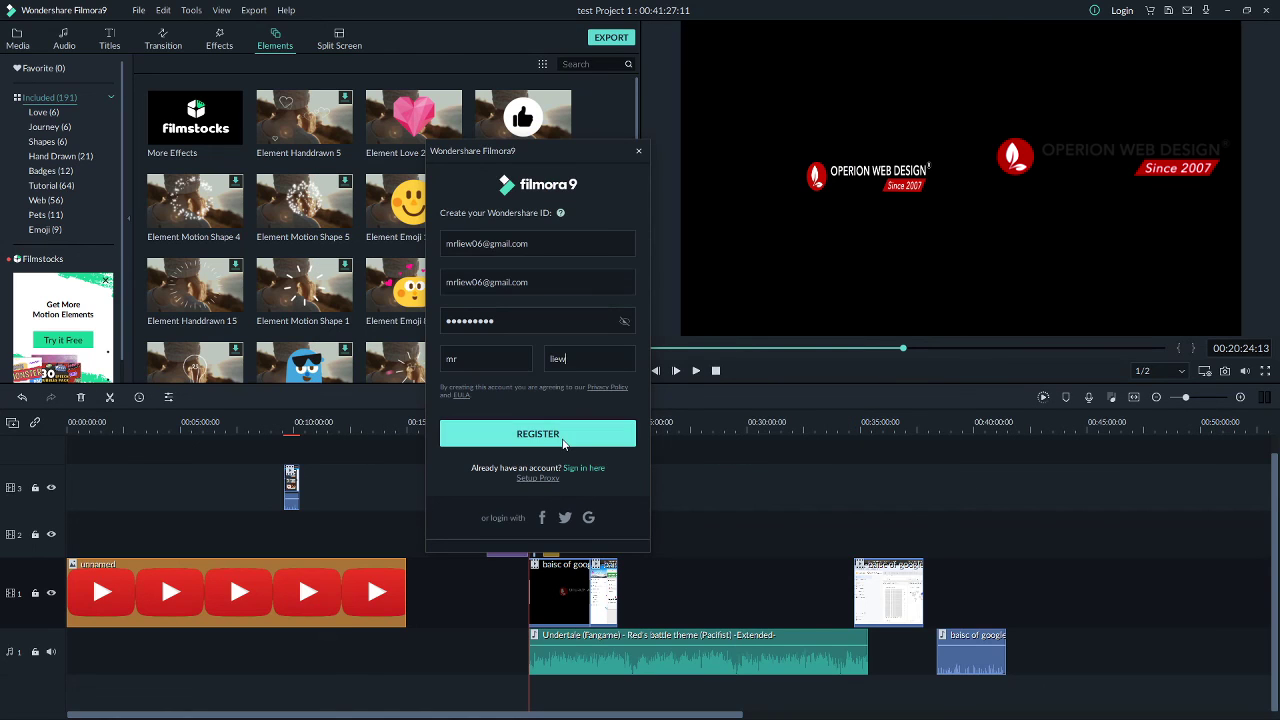
click(568, 438)
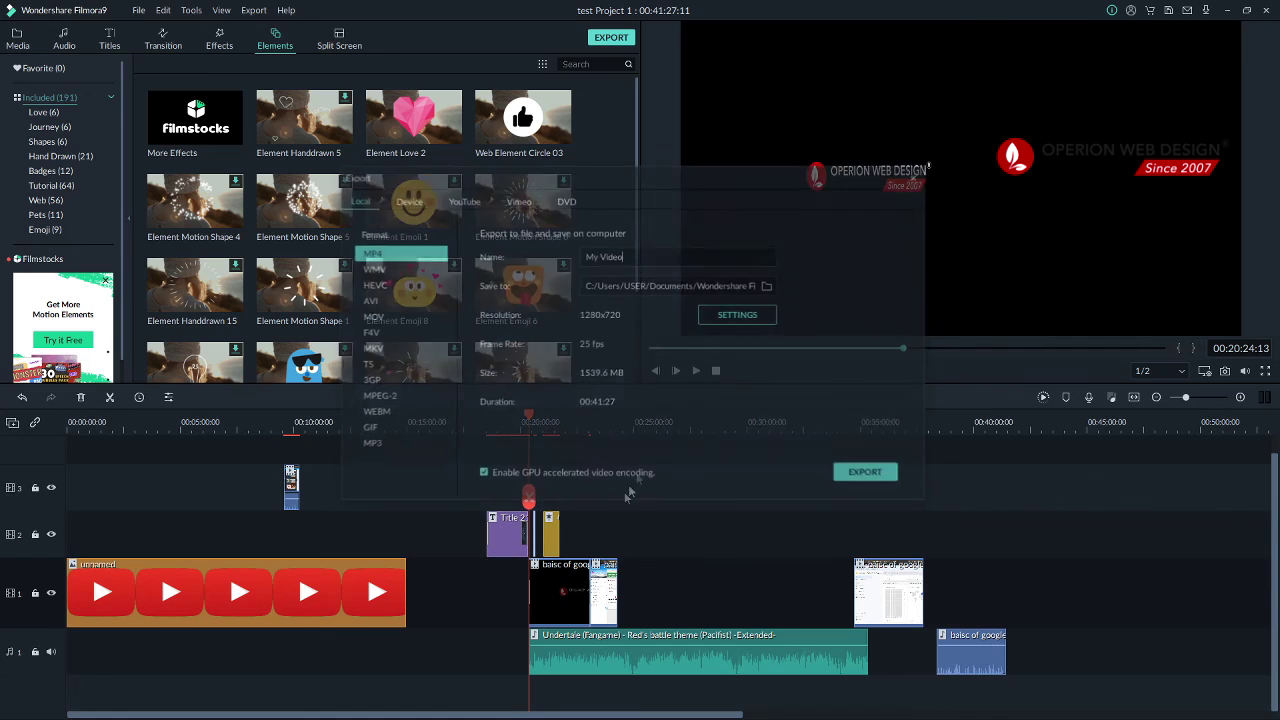
- Set the local export to MP4 with the name "My first Video" and review its quality, video and audio settings
drag(654, 172, 603, 180)
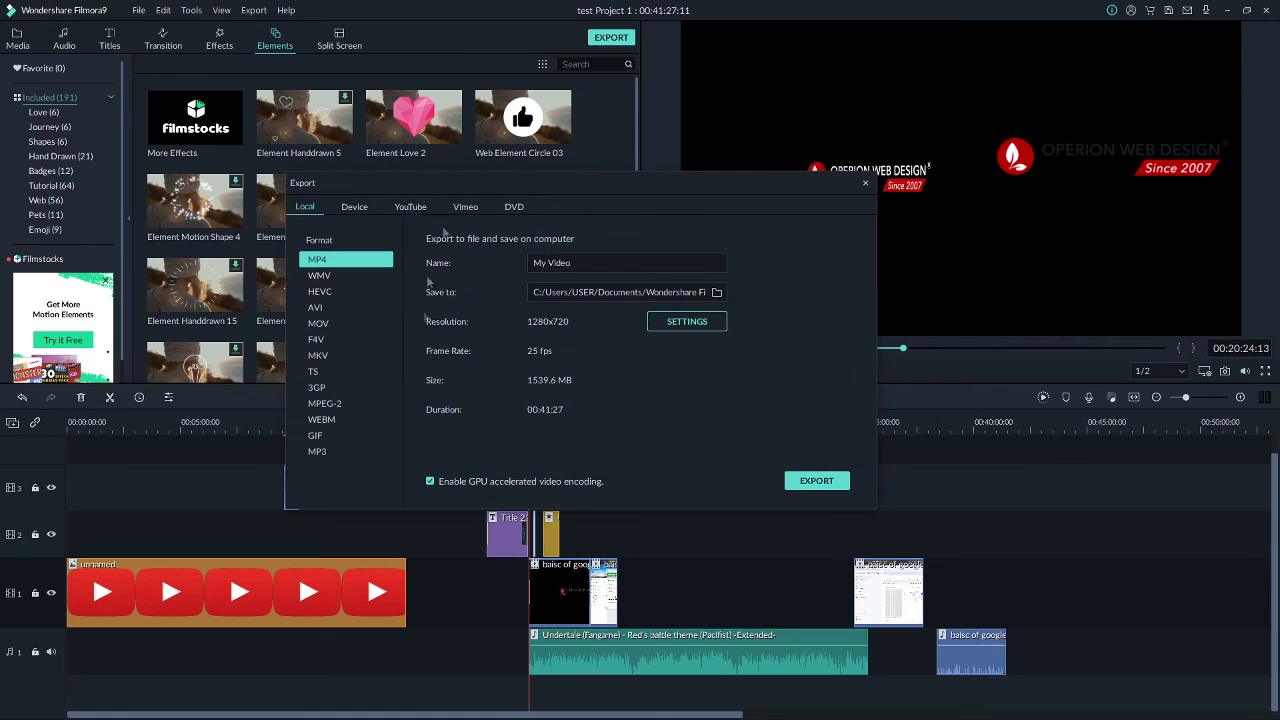
click(340, 276)
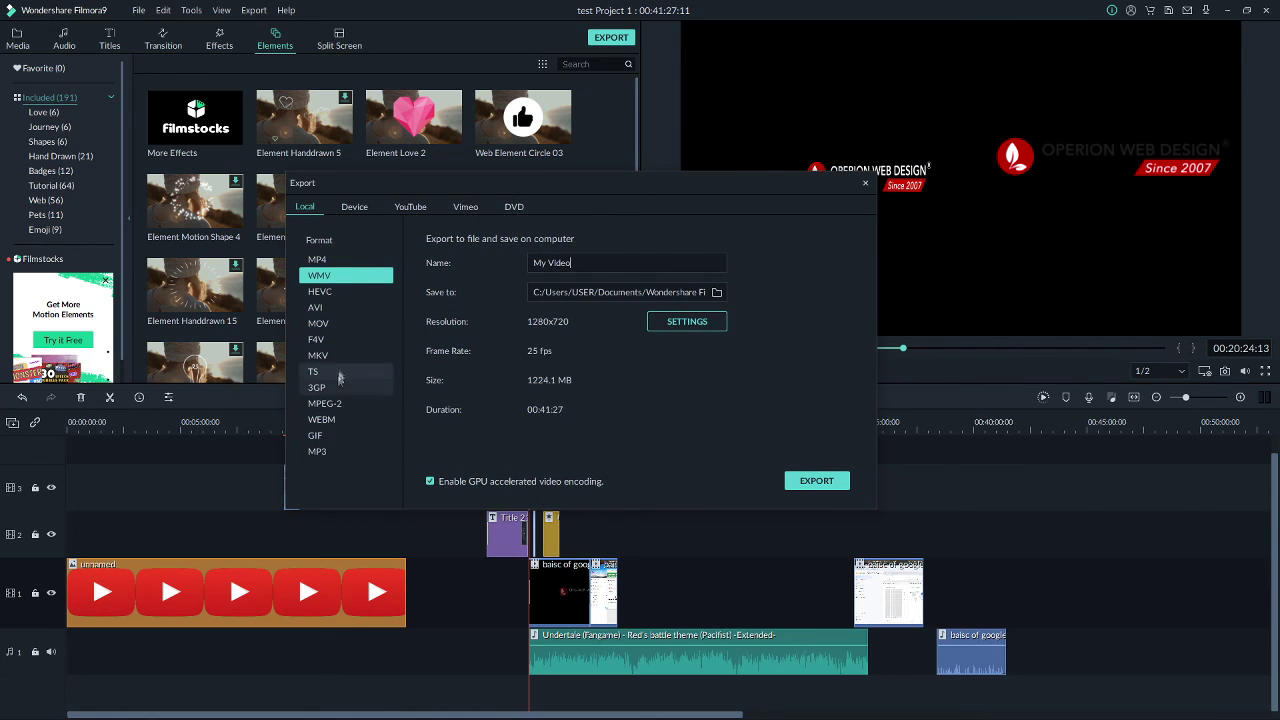
click(330, 259)
double_click(540, 262)
text(My first)
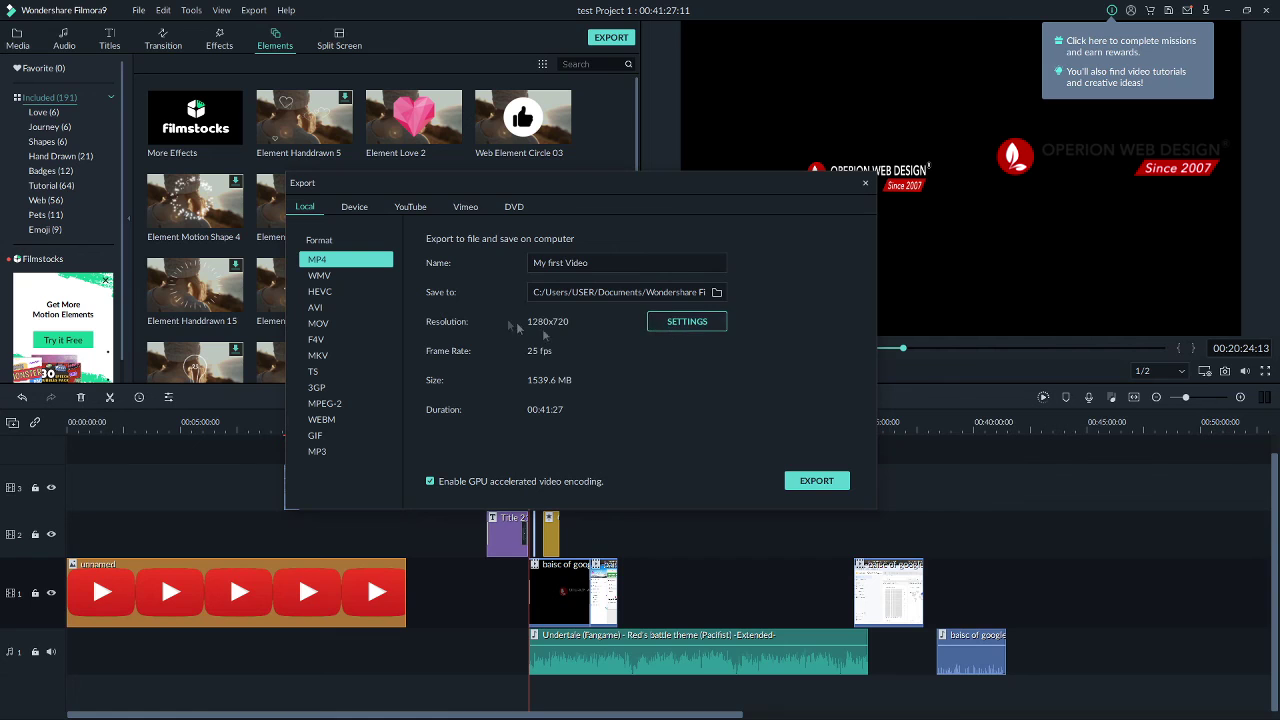
click(718, 330)
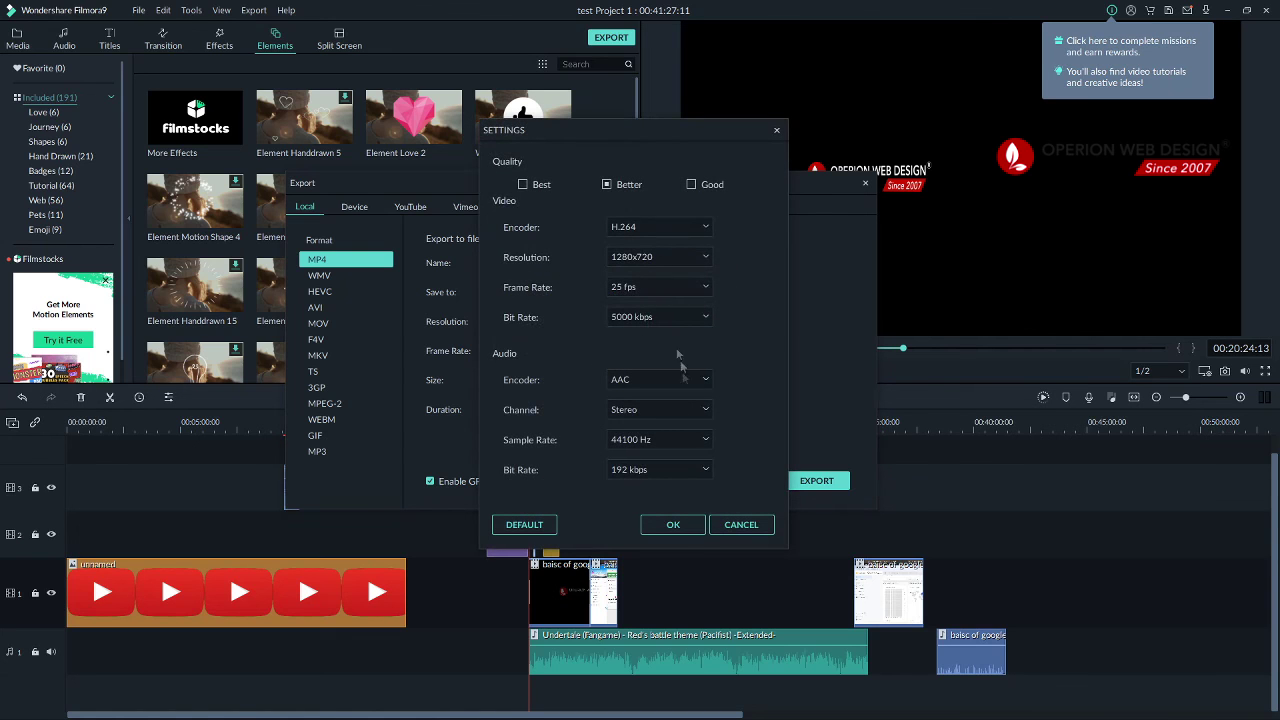
click(775, 131)
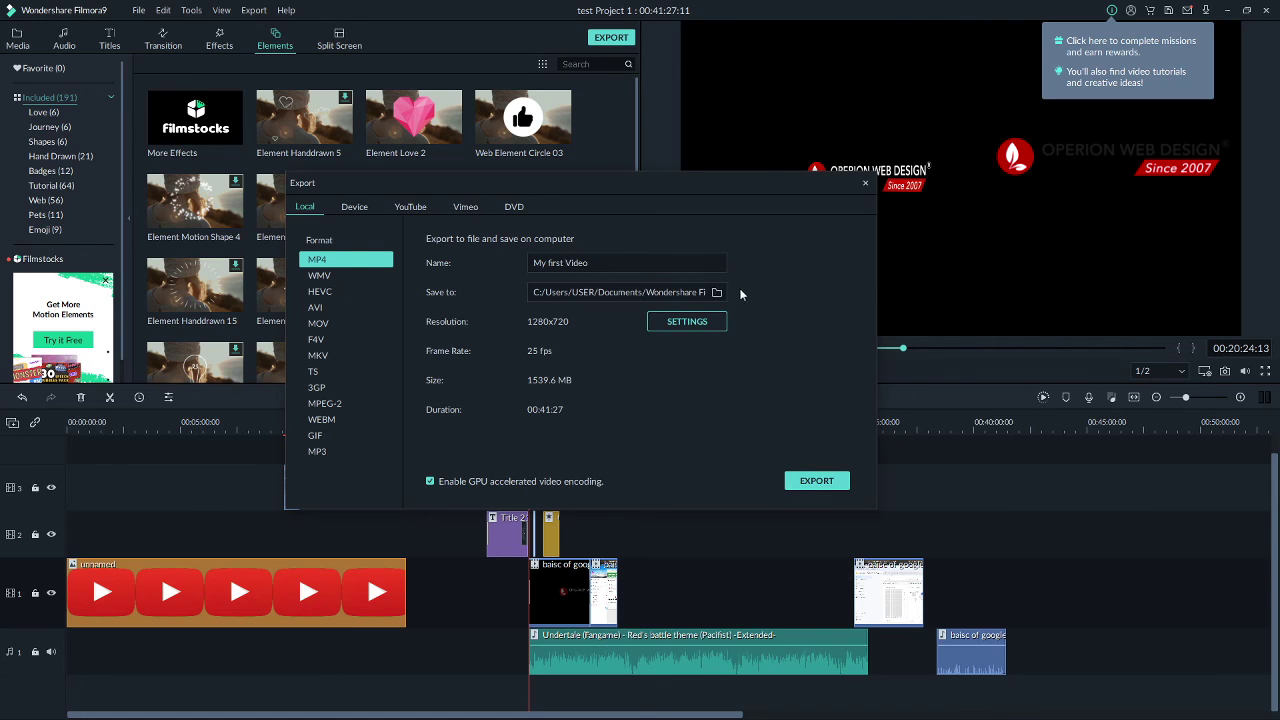
- Export the video as My first Video.mp4 and locate the finished file on the computer
key(Return)
drag(553, 227, 573, 243)
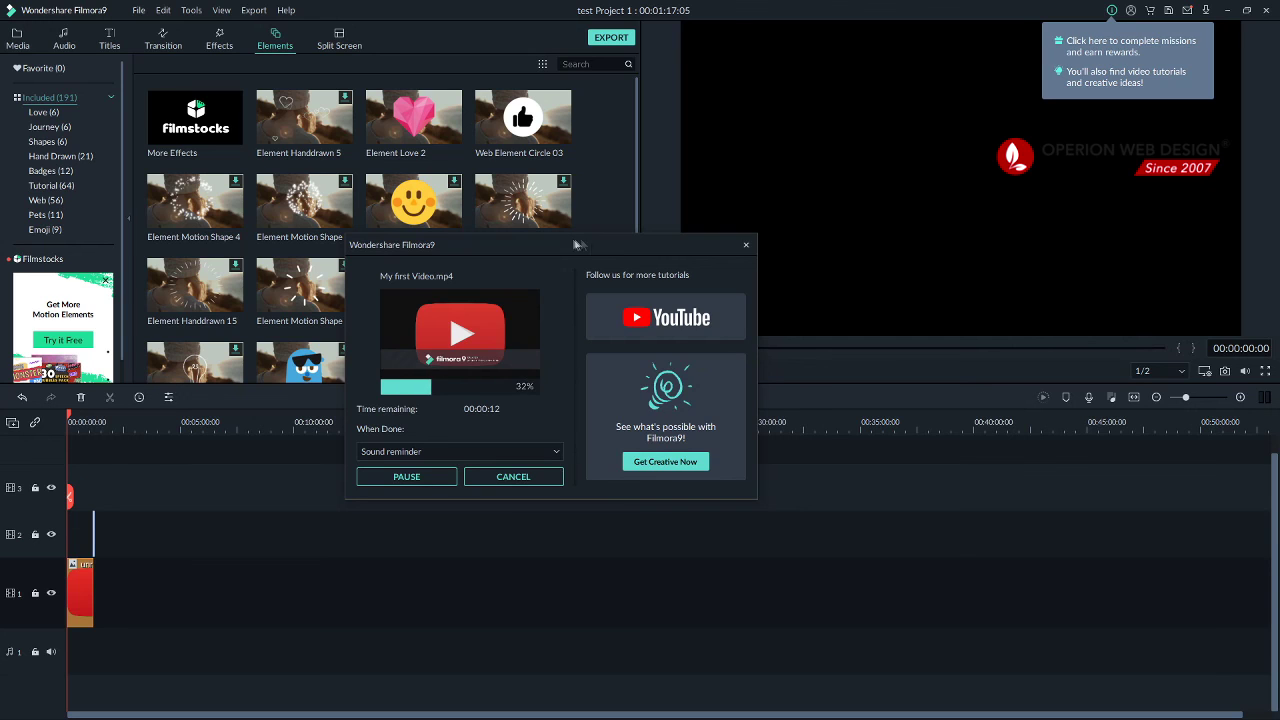
drag(566, 248, 598, 231)
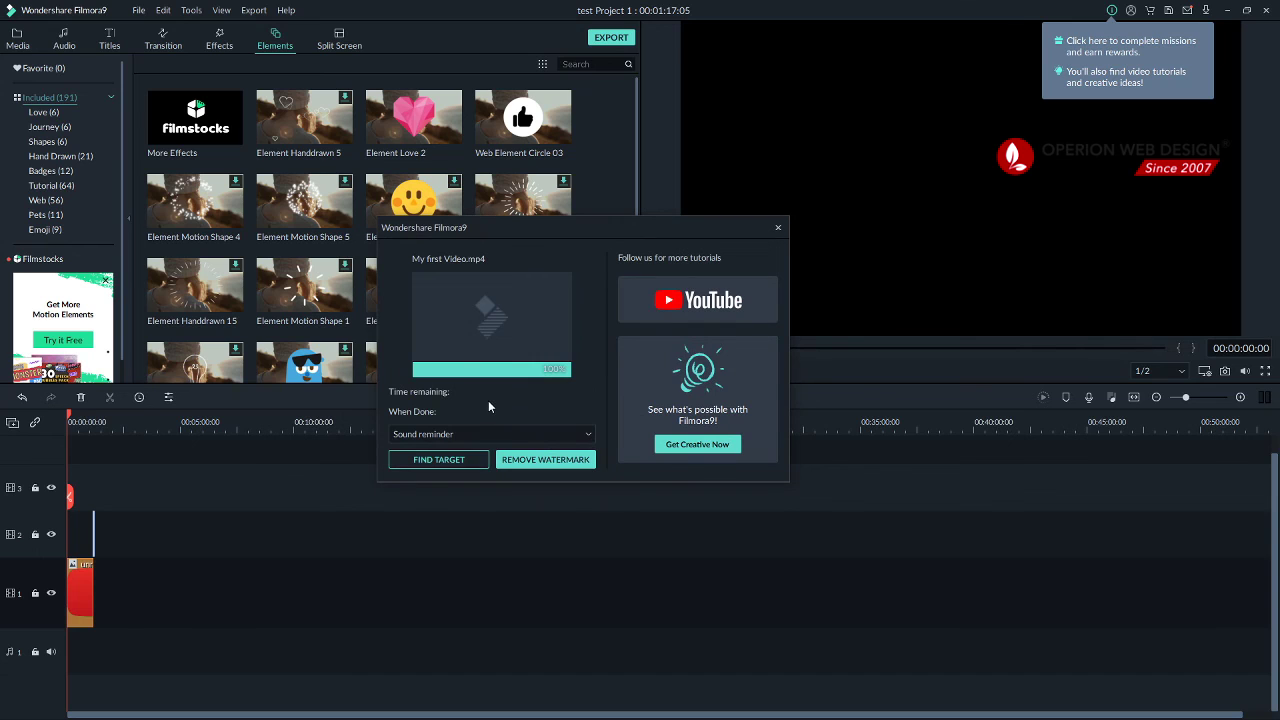
click(435, 466)
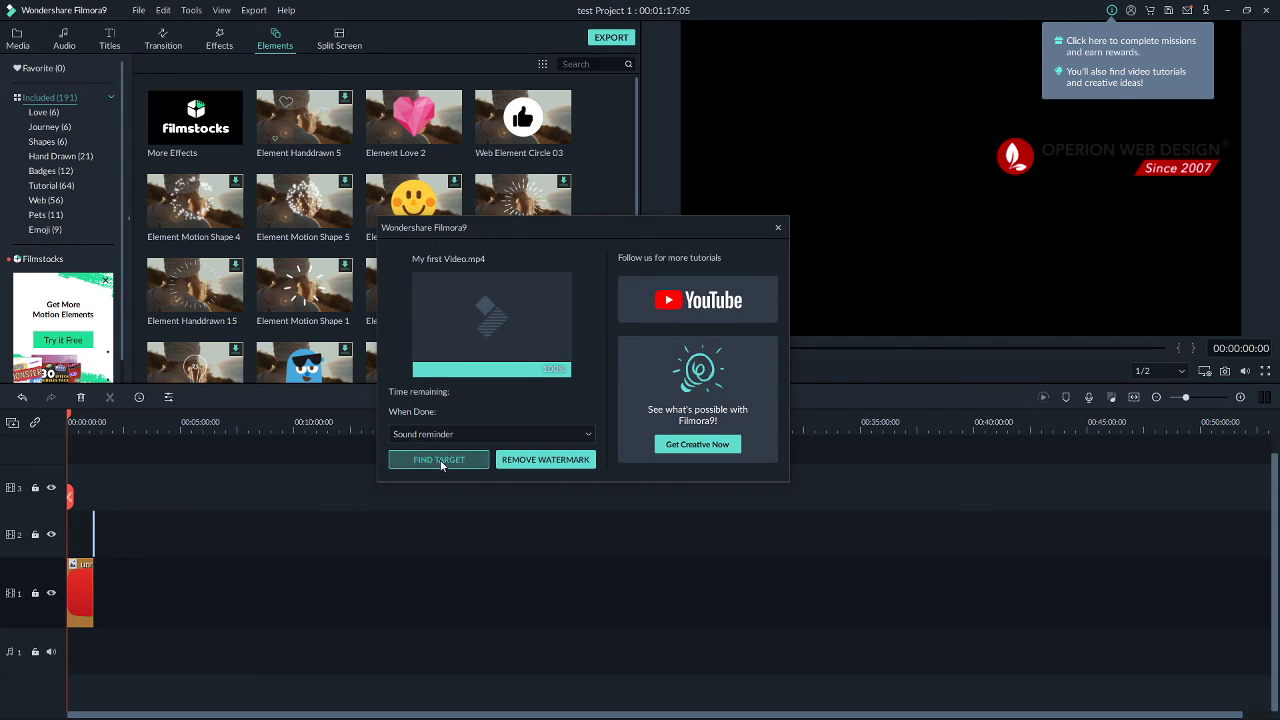